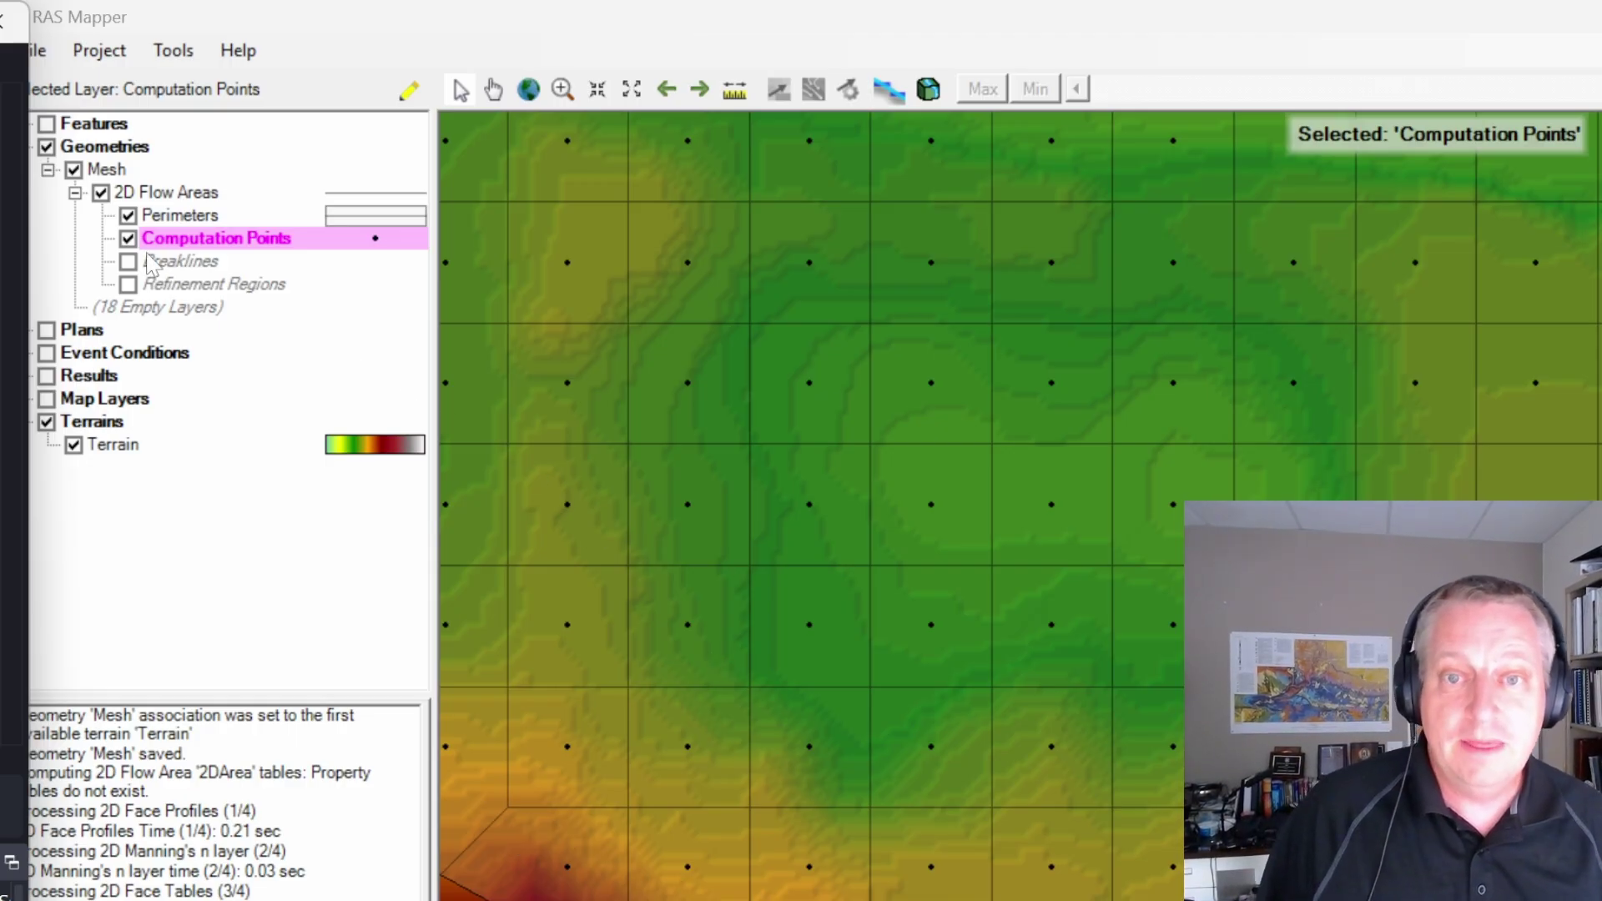
Step: Begin editing the Mesh breaklines and trace the channel from the lower perimeter up to the bend and west
{"action": "left_click", "coordinate": [409, 90]}
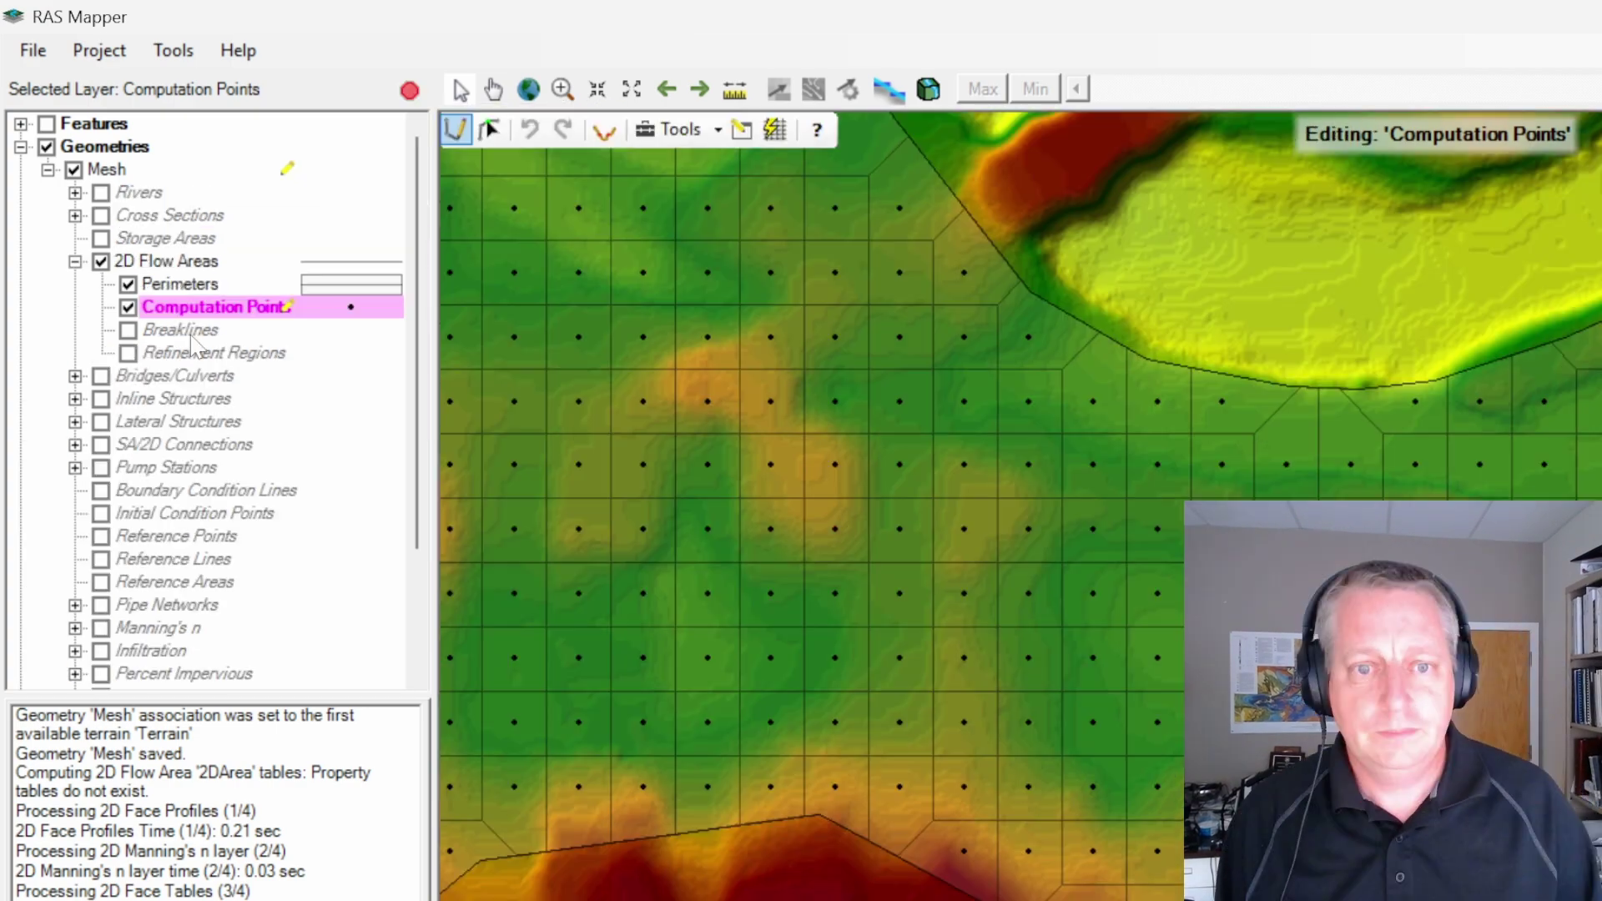
{"action": "left_click", "coordinate": [185, 331]}
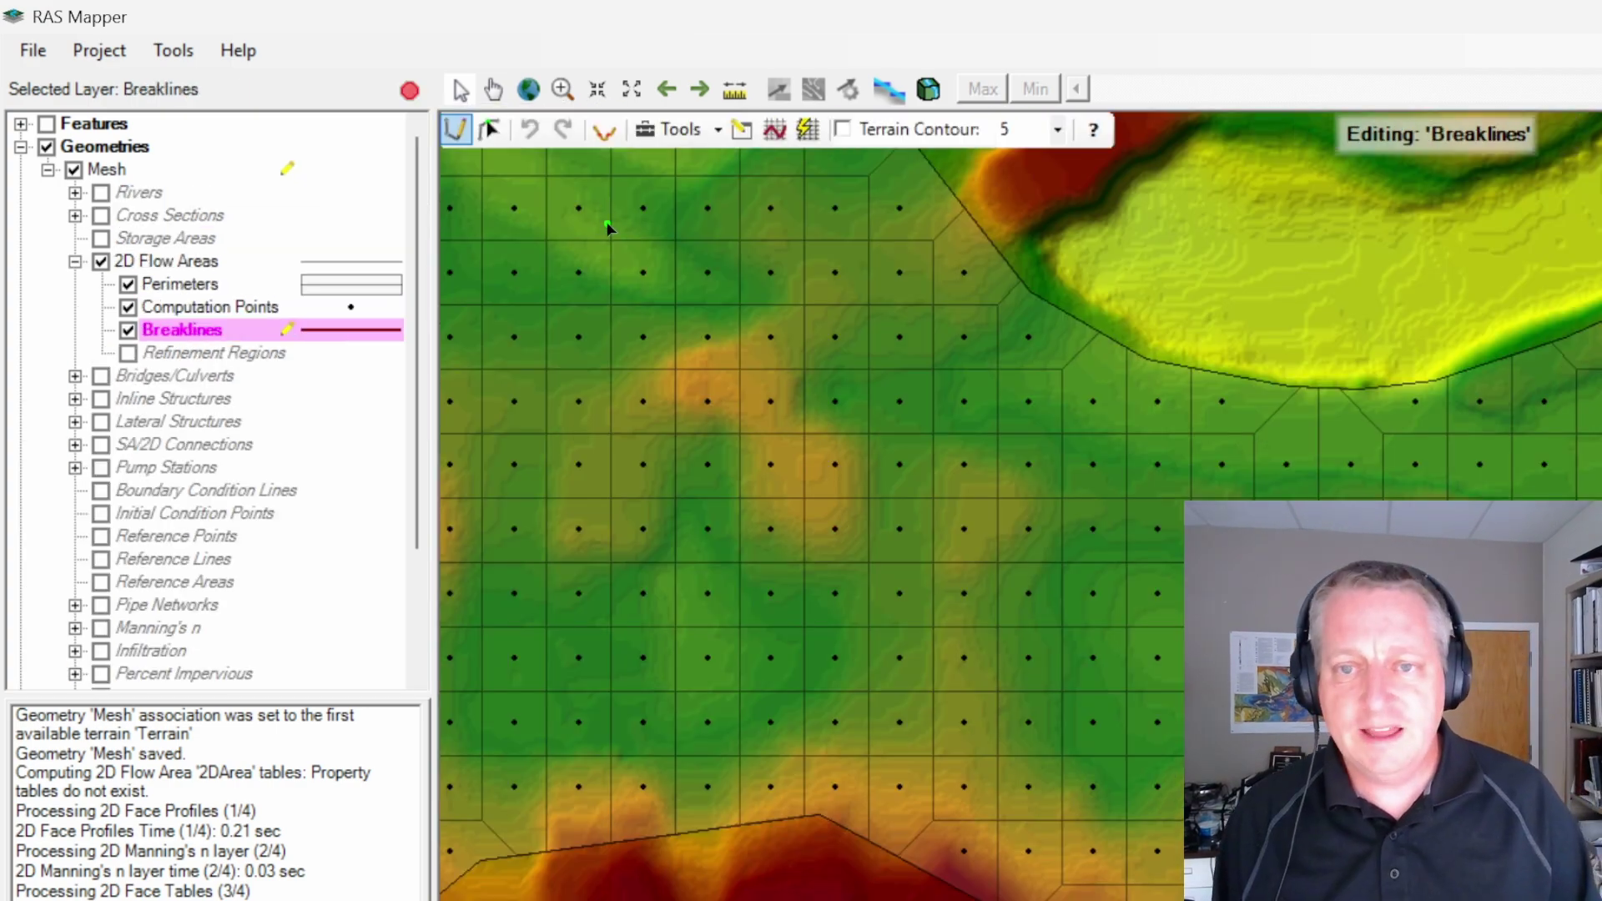
{"action": "left_click", "coordinate": [941, 865]}
{"action": "left_click", "coordinate": [962, 749]}
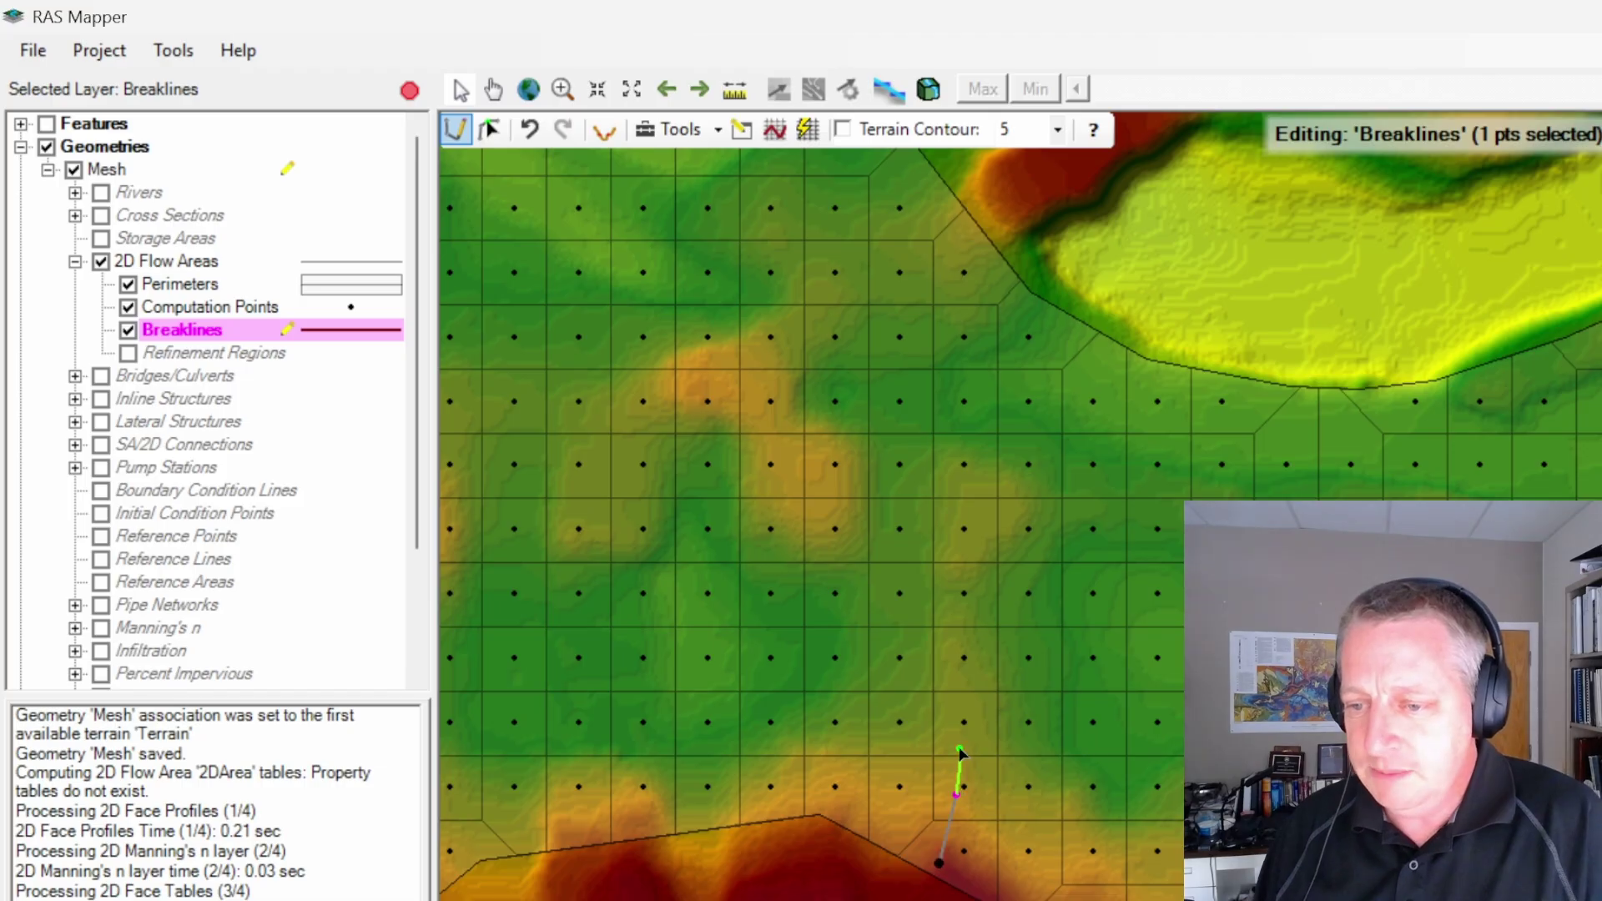
{"action": "left_click", "coordinate": [957, 658]}
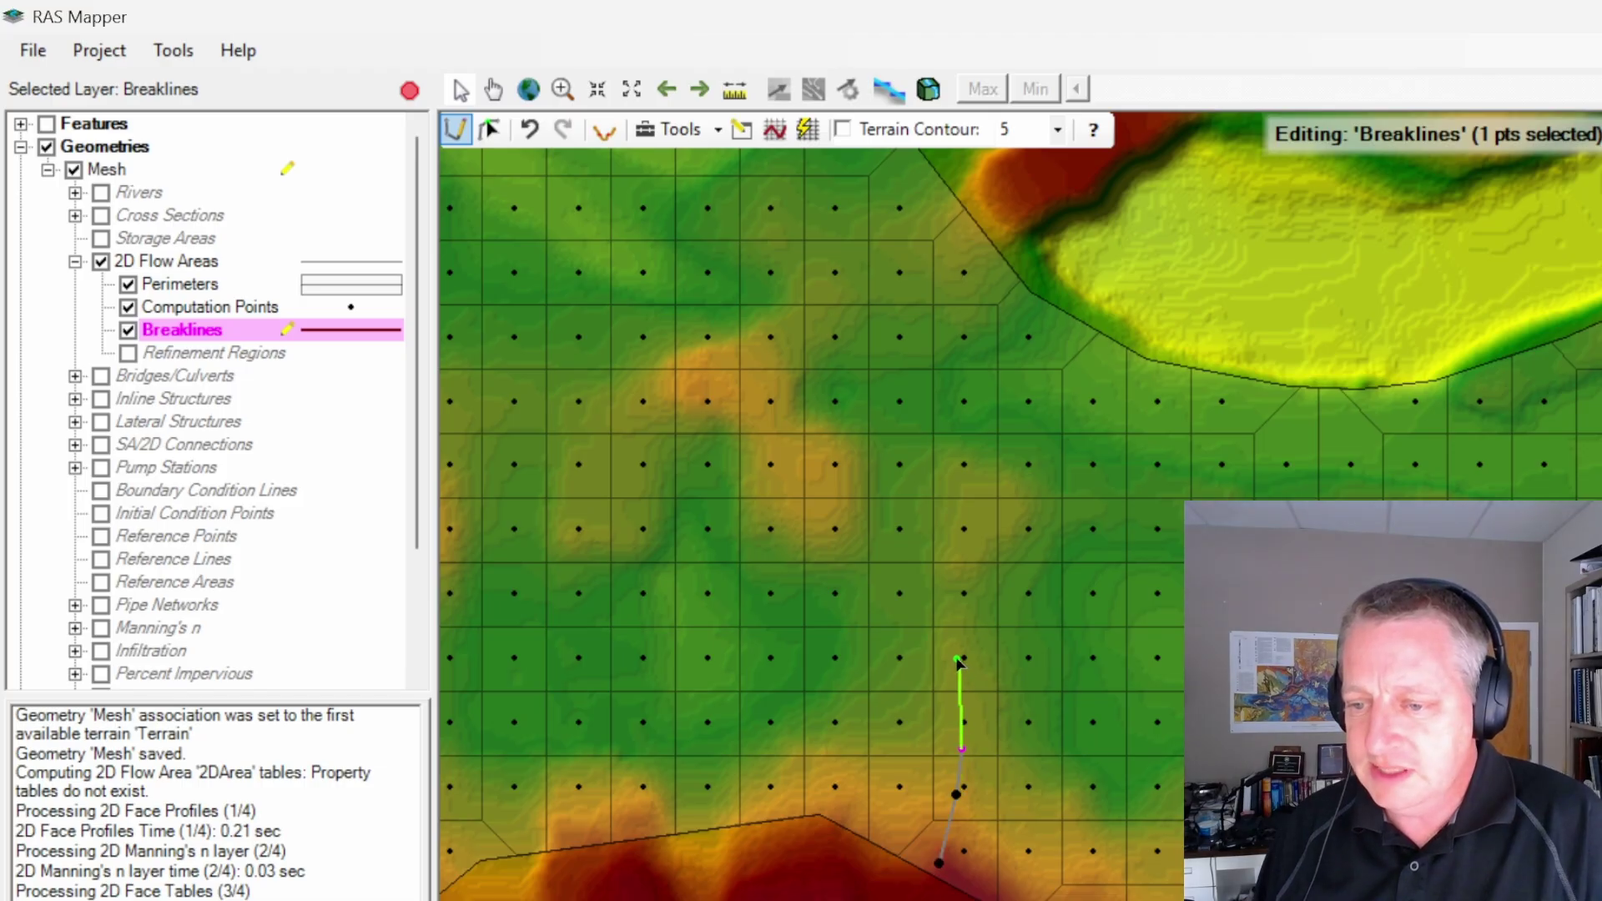
{"action": "left_click", "coordinate": [964, 568]}
{"action": "left_click", "coordinate": [966, 523]}
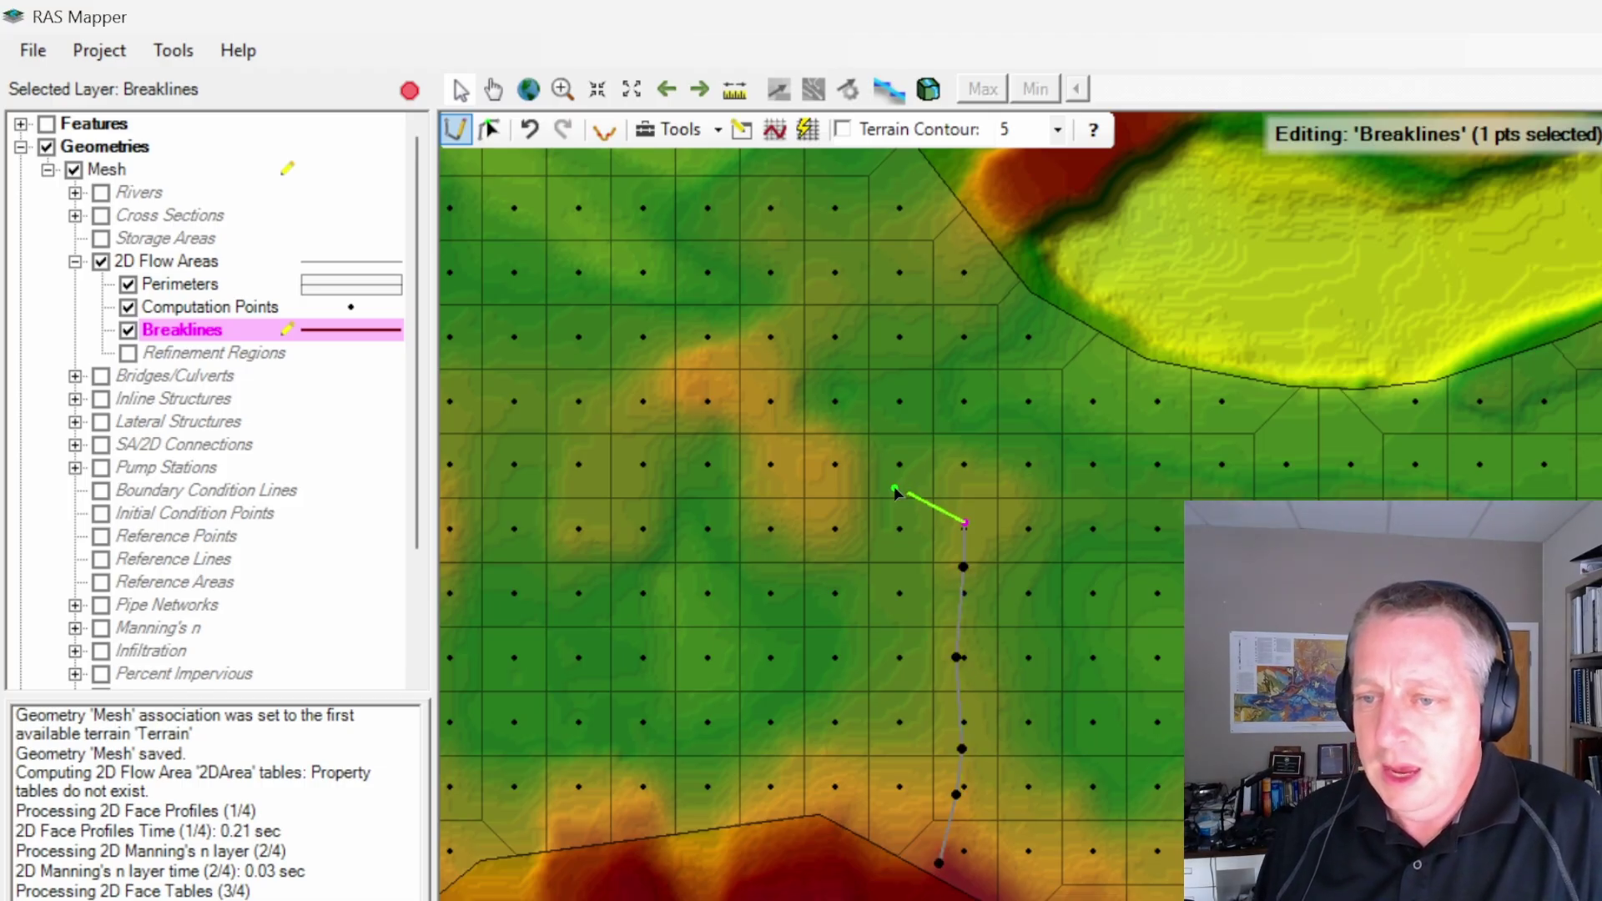
{"action": "left_click", "coordinate": [822, 498]}
Step: Continue the breakline north and northeast along the channel, ending at its upper-right end
{"action": "left_click", "coordinate": [807, 471]}
{"action": "left_click", "coordinate": [773, 436]}
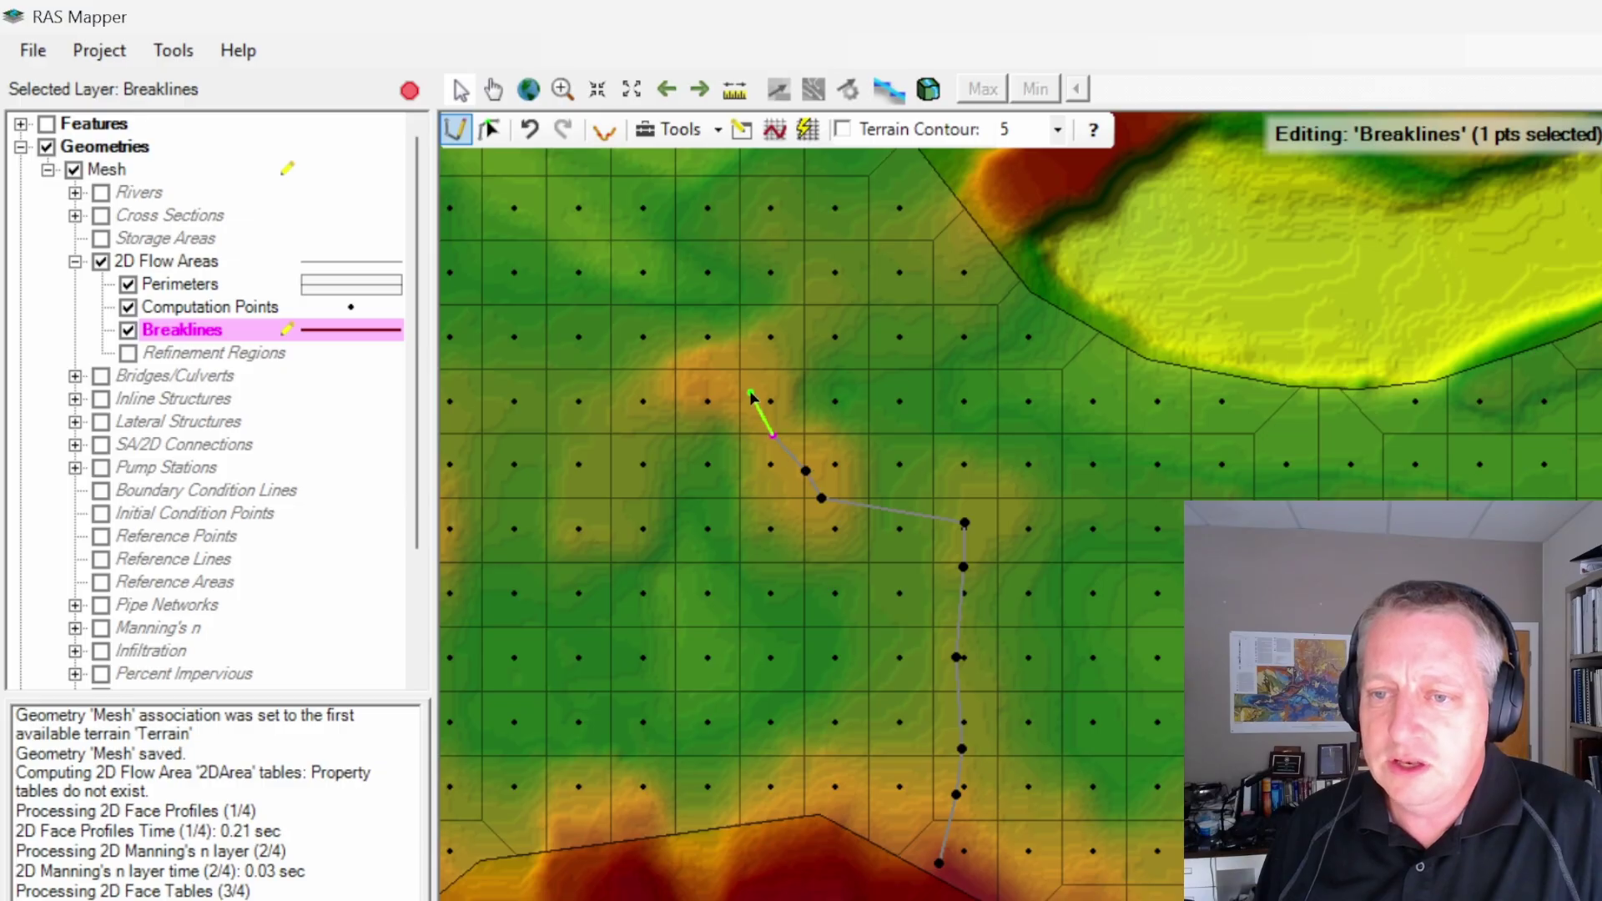
{"action": "left_click", "coordinate": [751, 393]}
{"action": "left_click", "coordinate": [751, 357]}
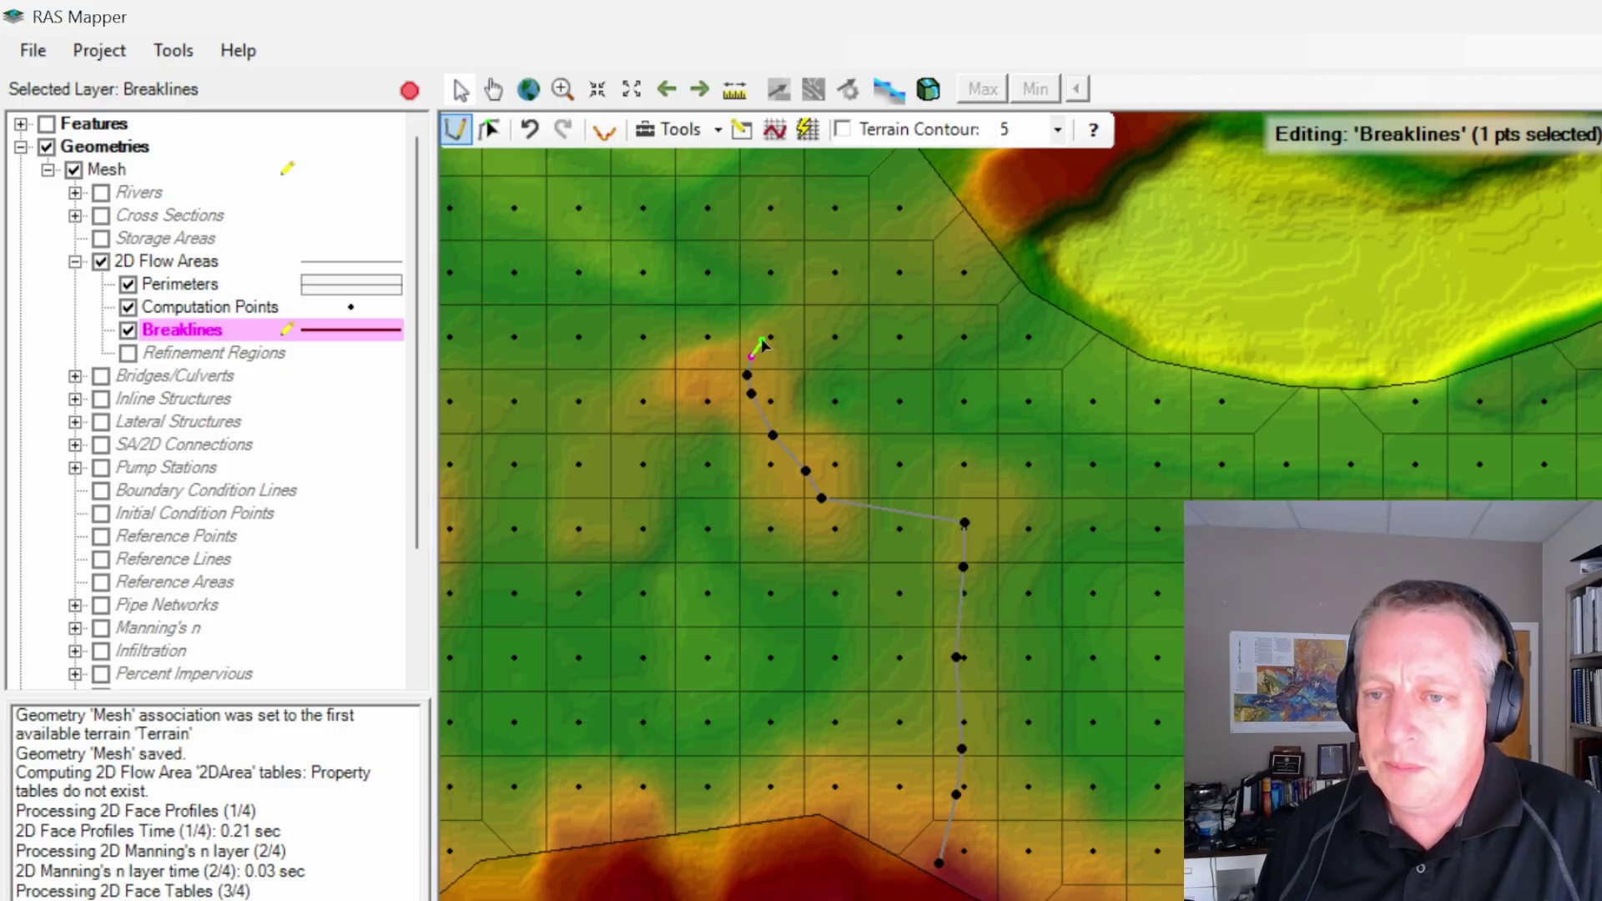
{"action": "left_click", "coordinate": [764, 341]}
{"action": "left_click", "coordinate": [803, 313]}
{"action": "left_click", "coordinate": [836, 293]}
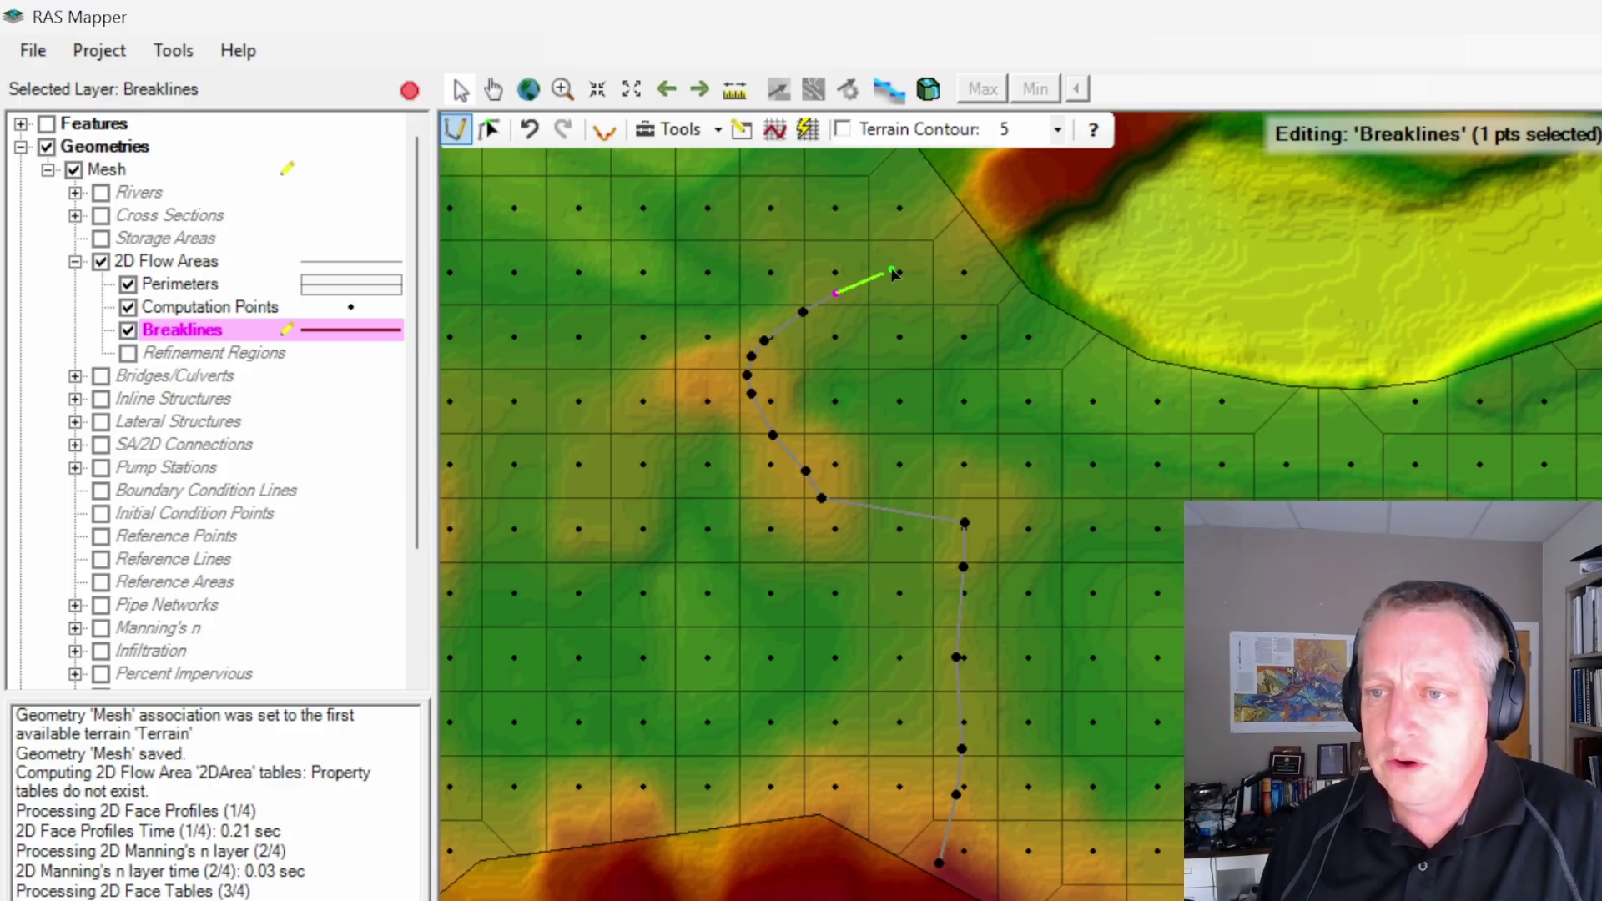
{"action": "double_click", "coordinate": [960, 219]}
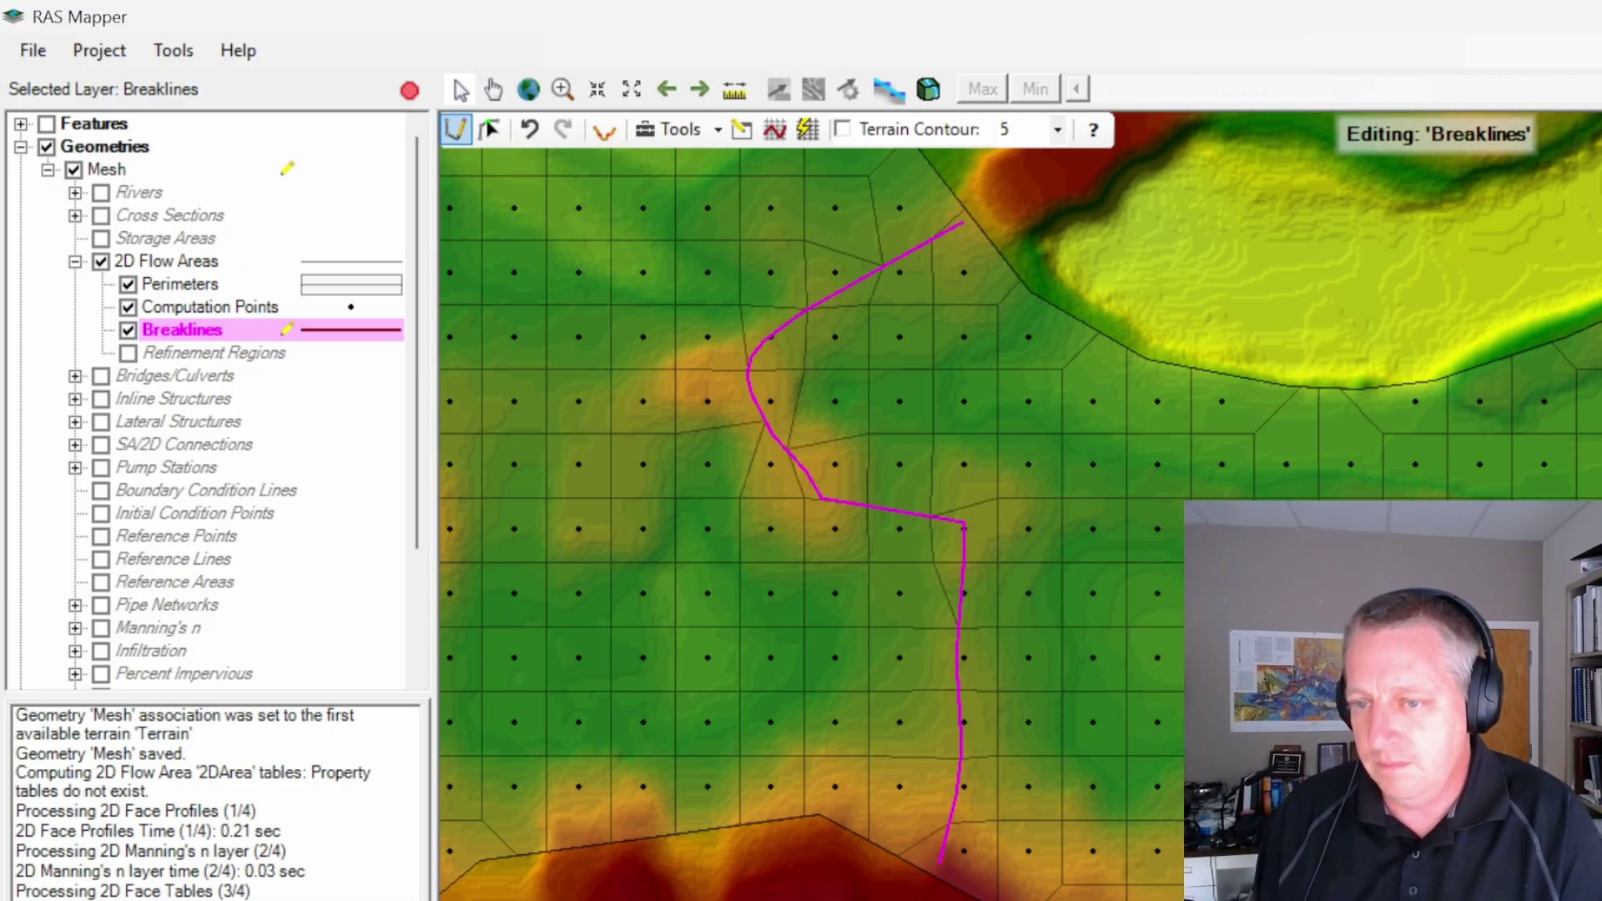
Step: Keep the name Breakline 1 and enforce it to regenerate the mesh, then zoom in
{"action": "key", "text": "Return"}
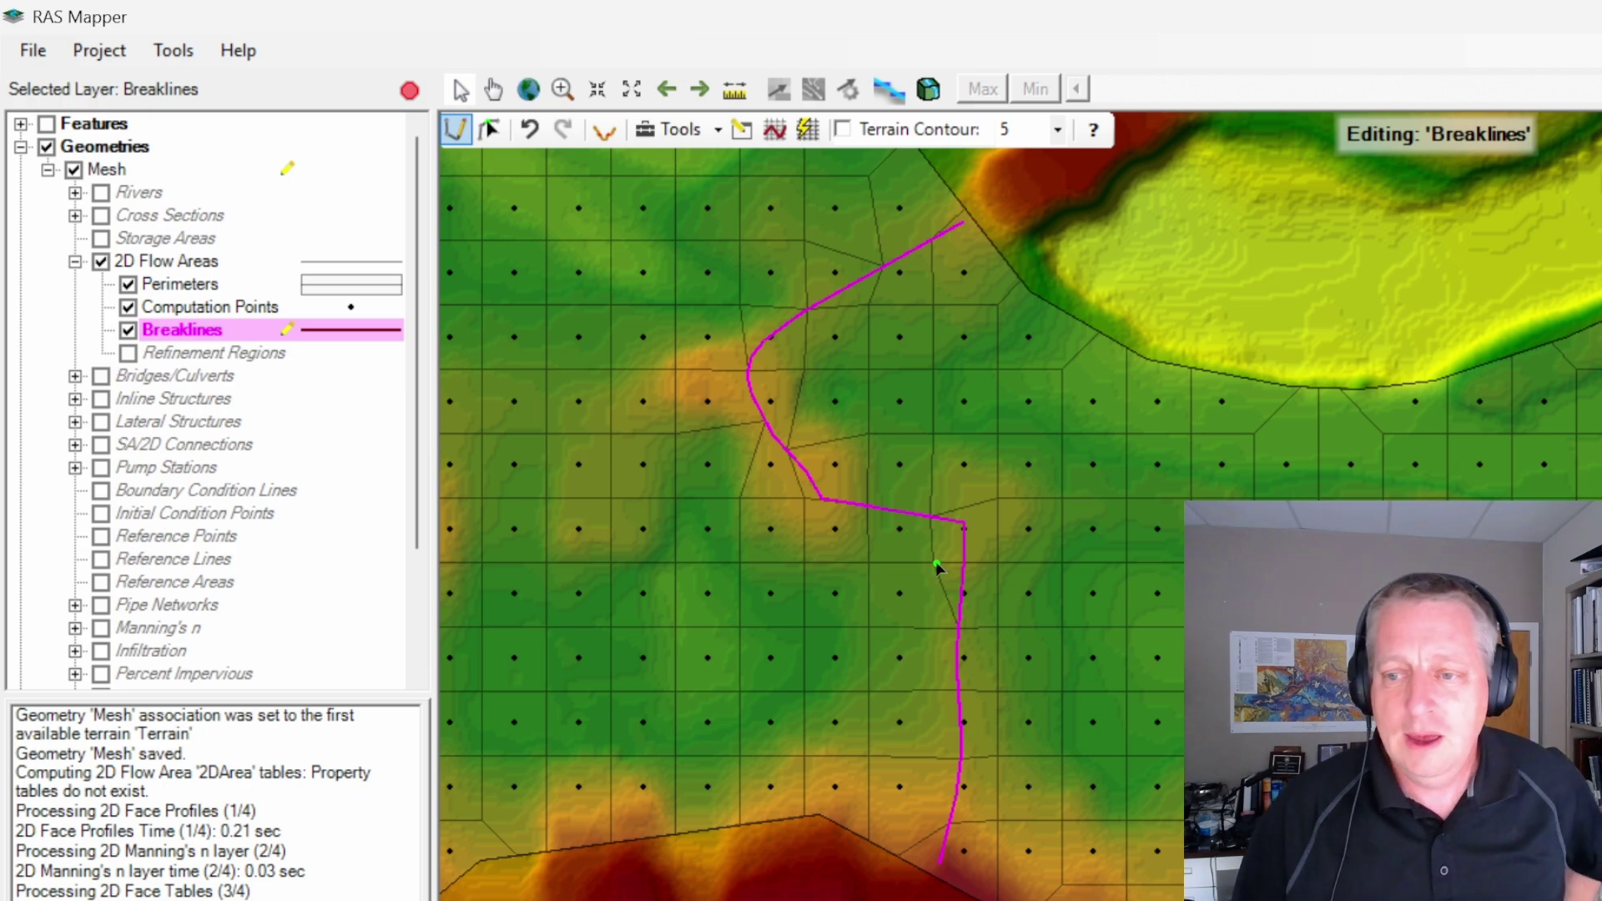
{"action": "right_click", "coordinate": [938, 520]}
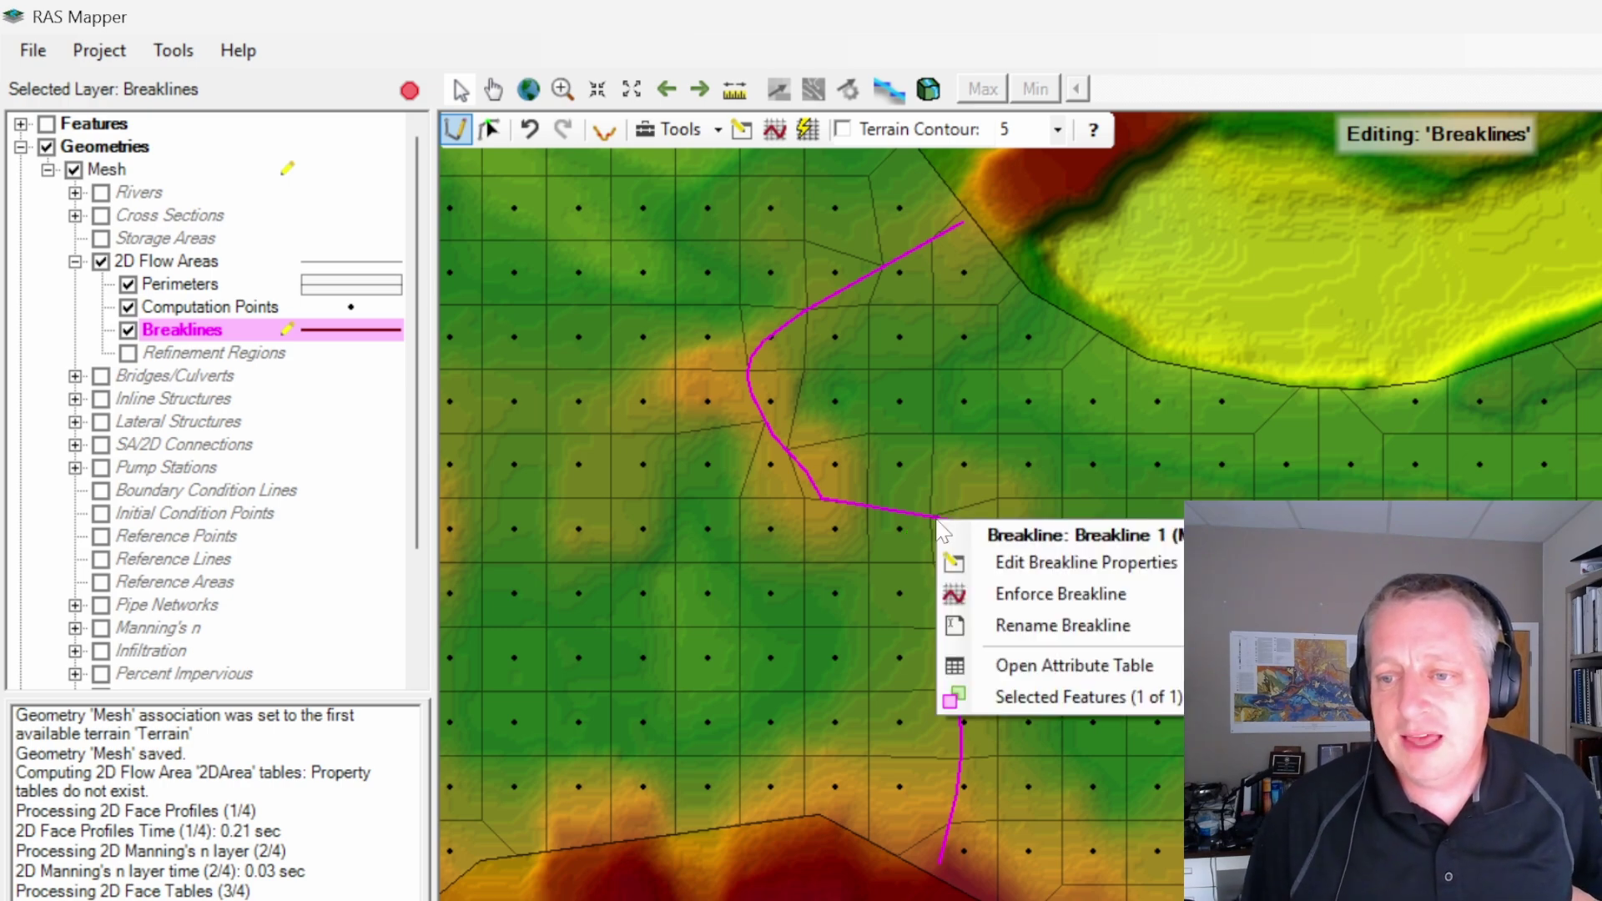
{"action": "left_click", "coordinate": [1020, 593]}
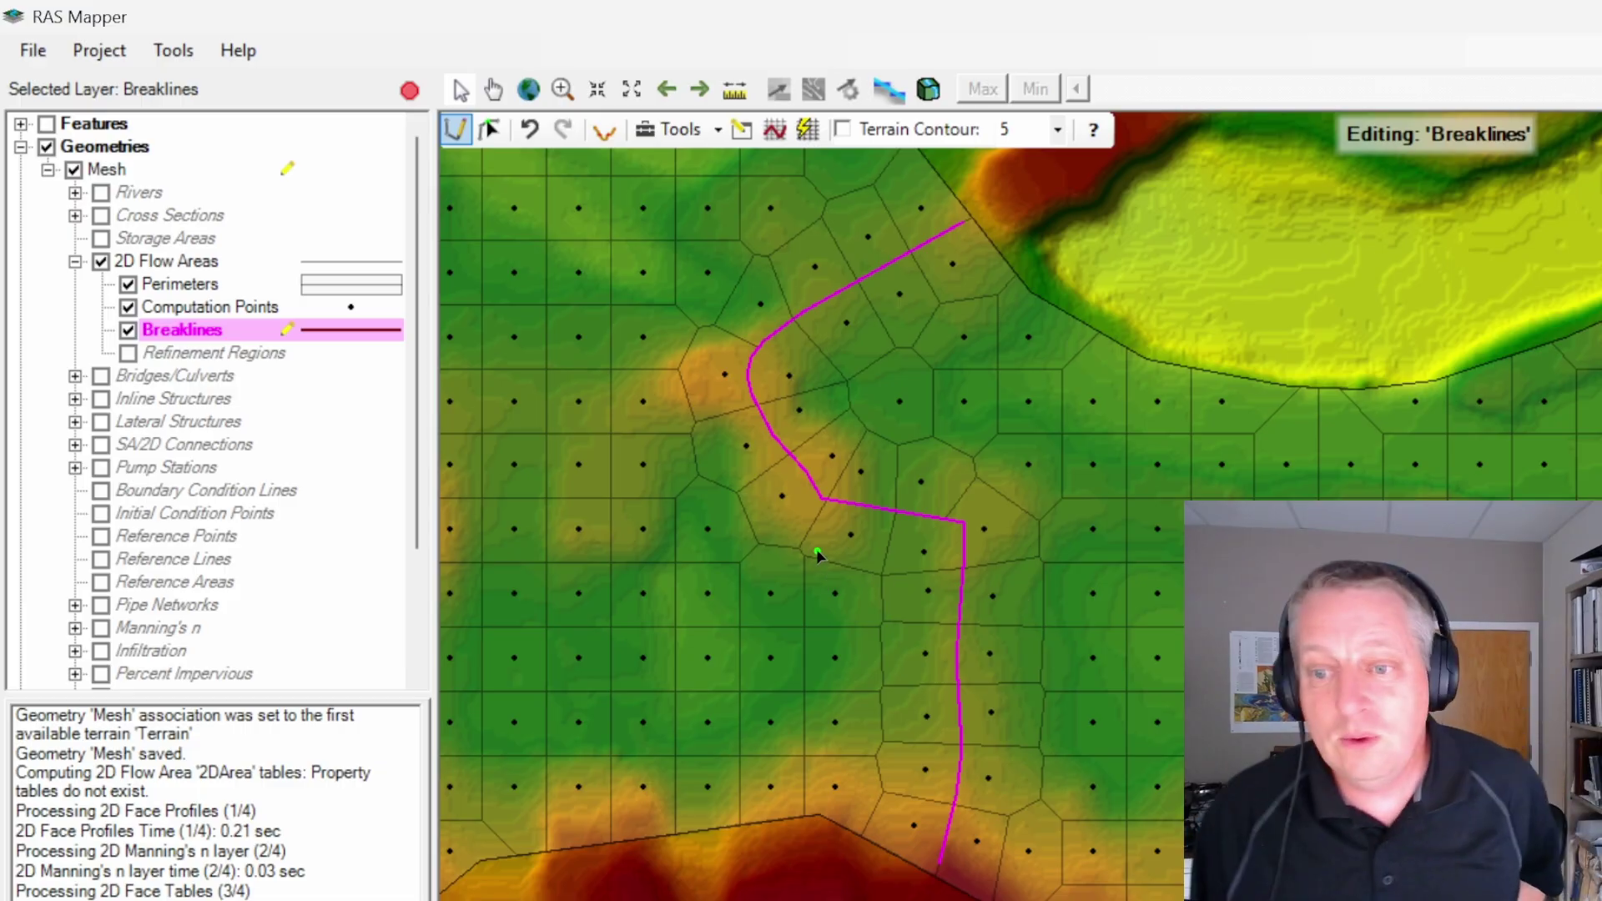
{"action": "scroll", "coordinate": [981, 733], "scroll_direction": "up", "scroll_amount": 2}
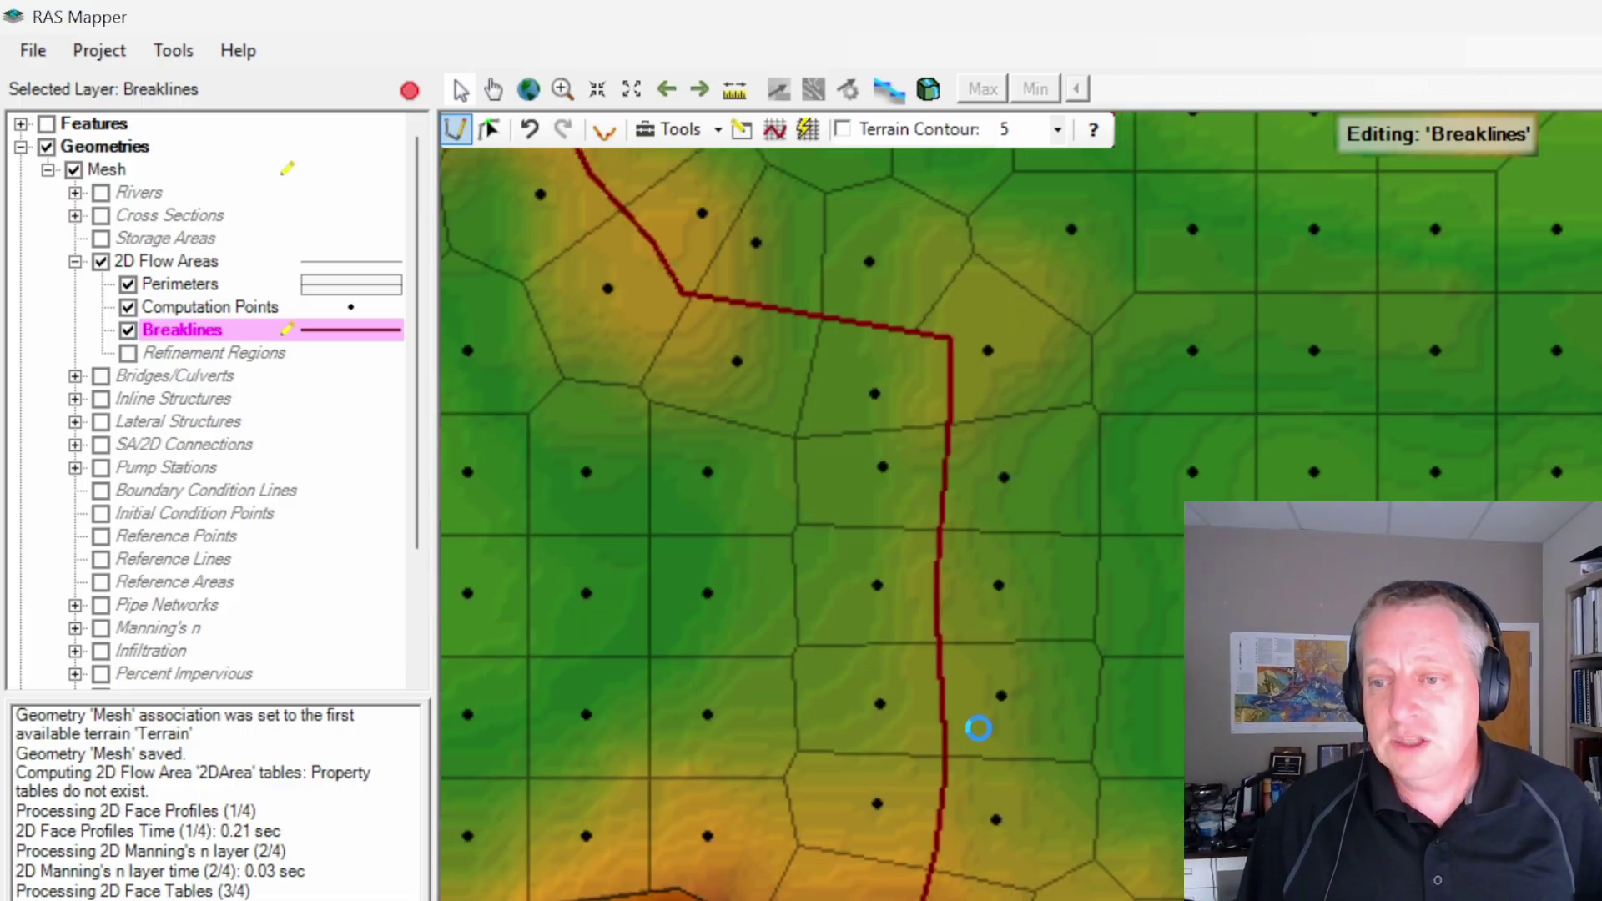
{"action": "scroll", "coordinate": [980, 731], "scroll_direction": "up", "scroll_amount": 2}
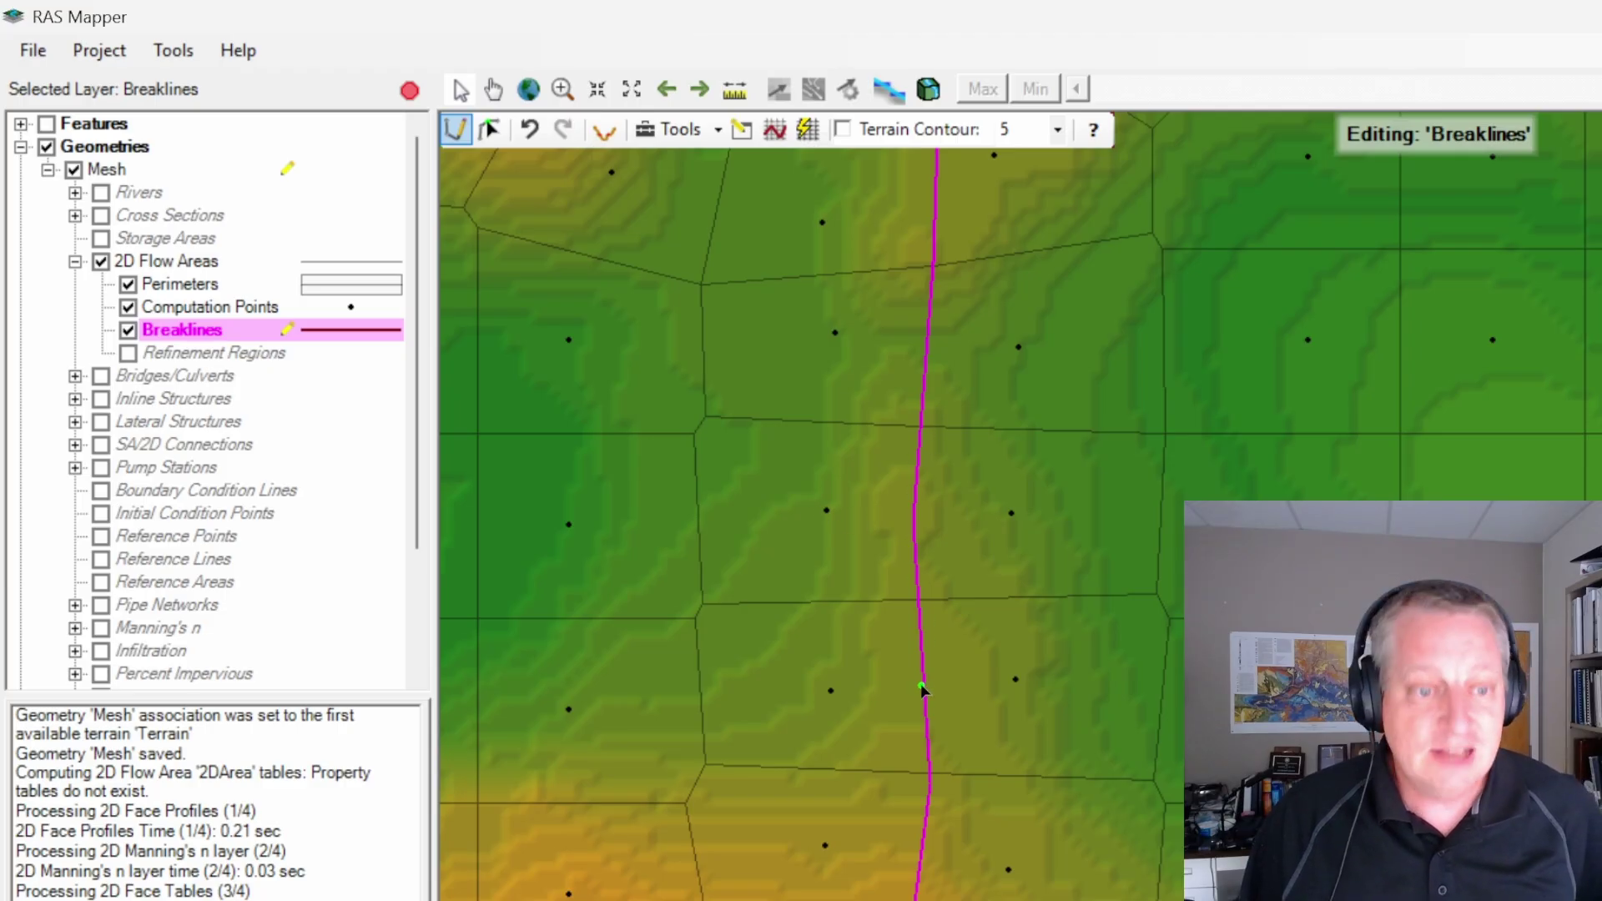
Step: Enforce Breakline 1 again and zoom out to check its upper end
{"action": "right_click", "coordinate": [916, 495]}
{"action": "left_click", "coordinate": [968, 567]}
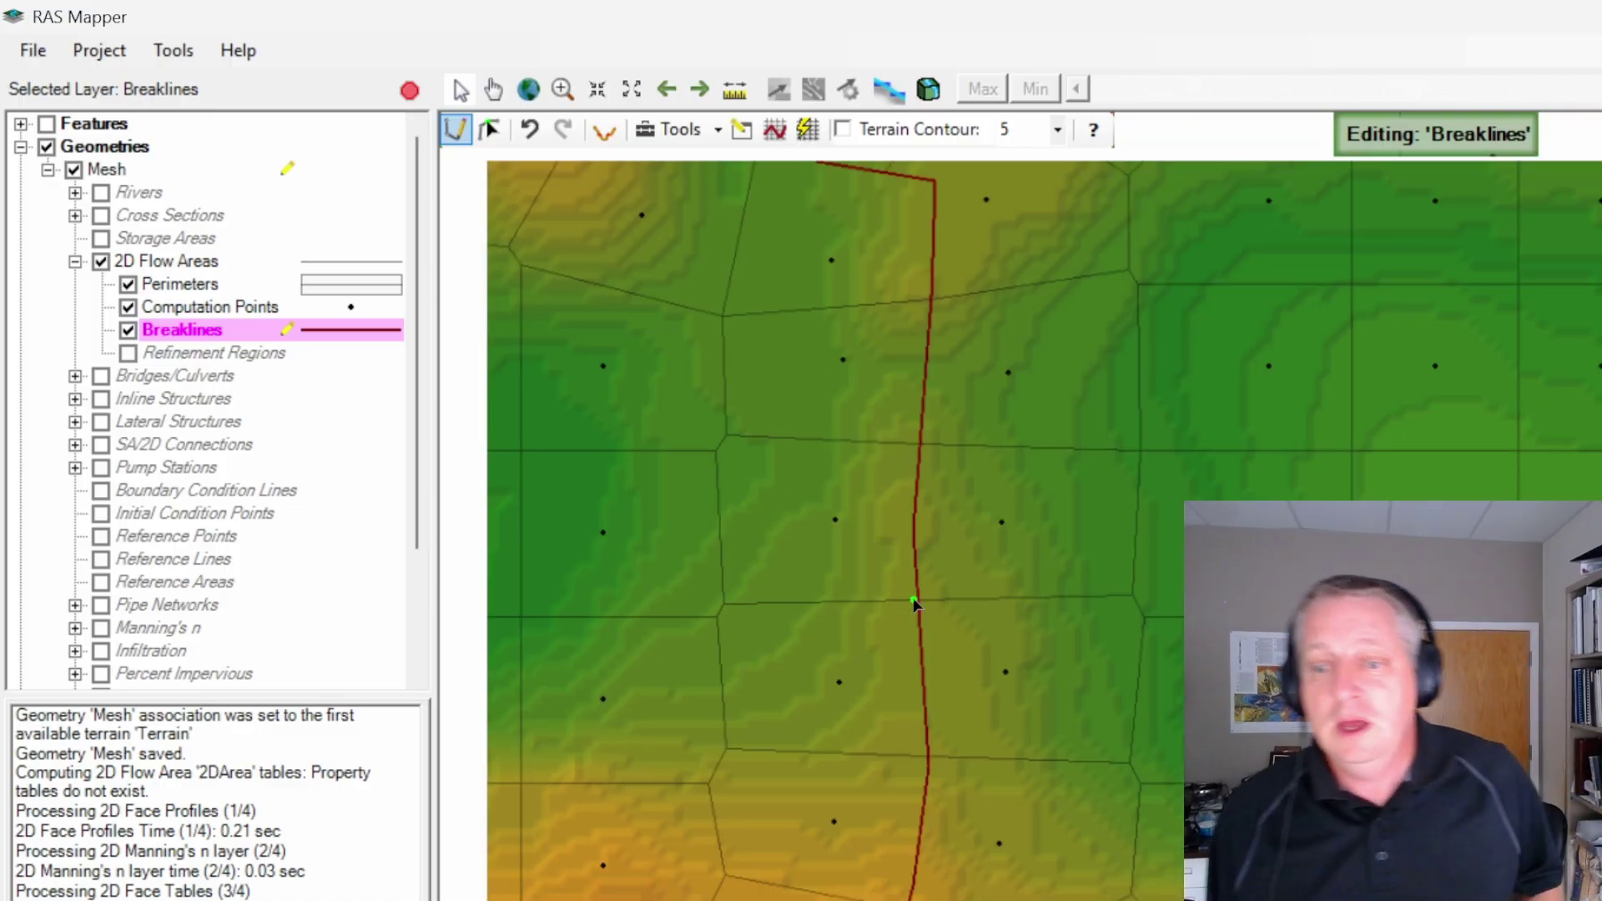
{"action": "scroll", "coordinate": [913, 598], "scroll_direction": "down", "scroll_amount": 4}
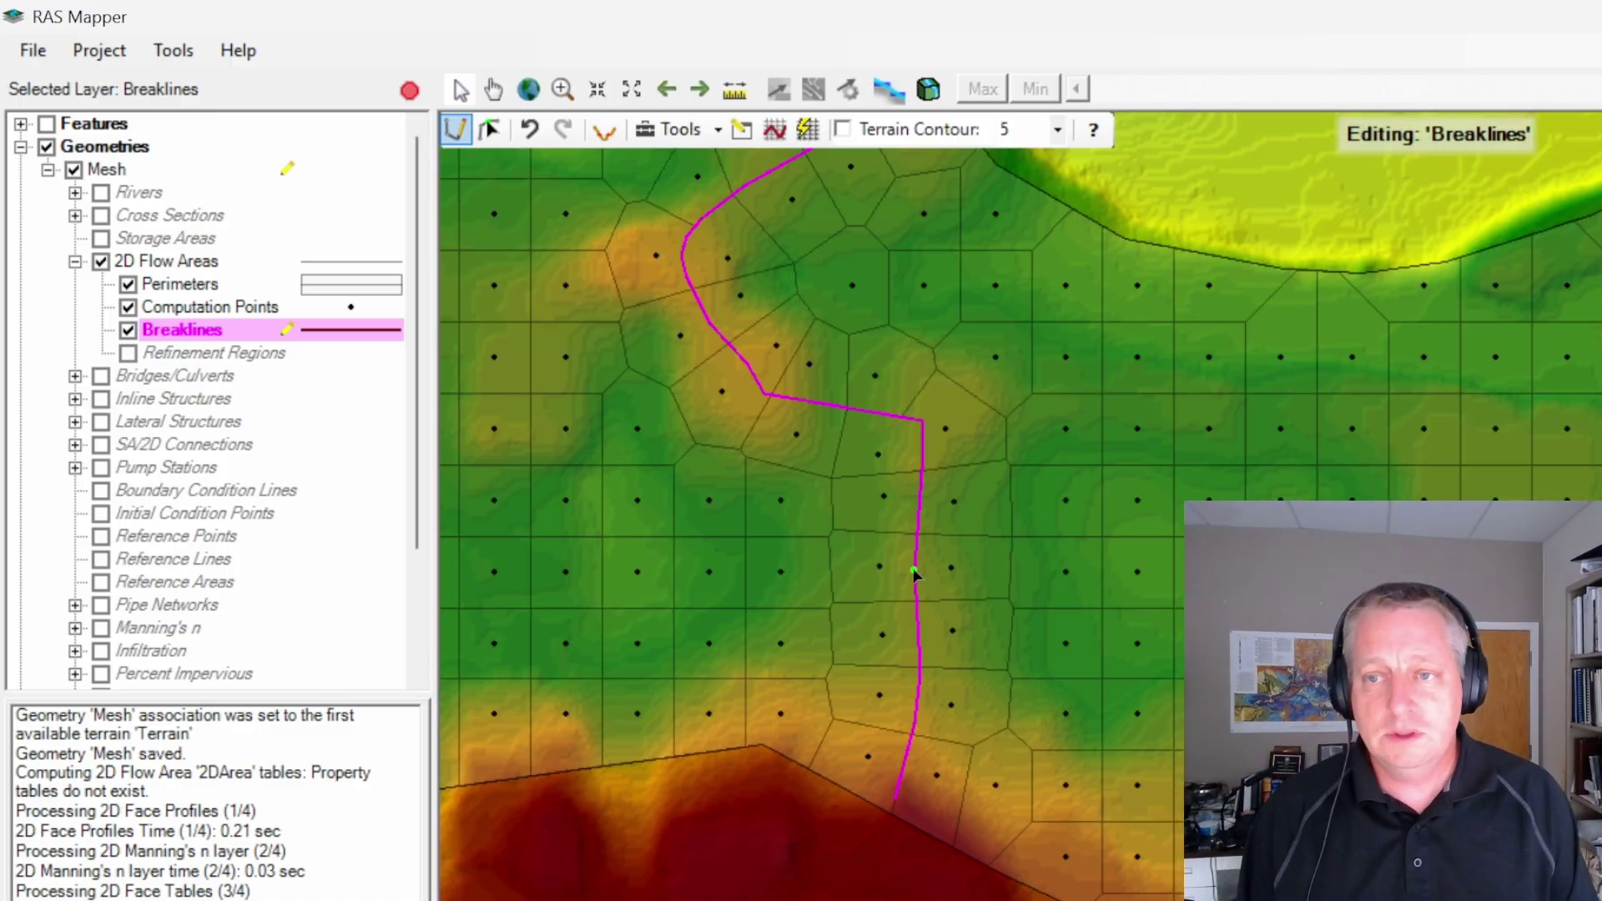
{"action": "left_click_drag", "start_coordinate": [923, 548], "coordinate": [919, 654]}
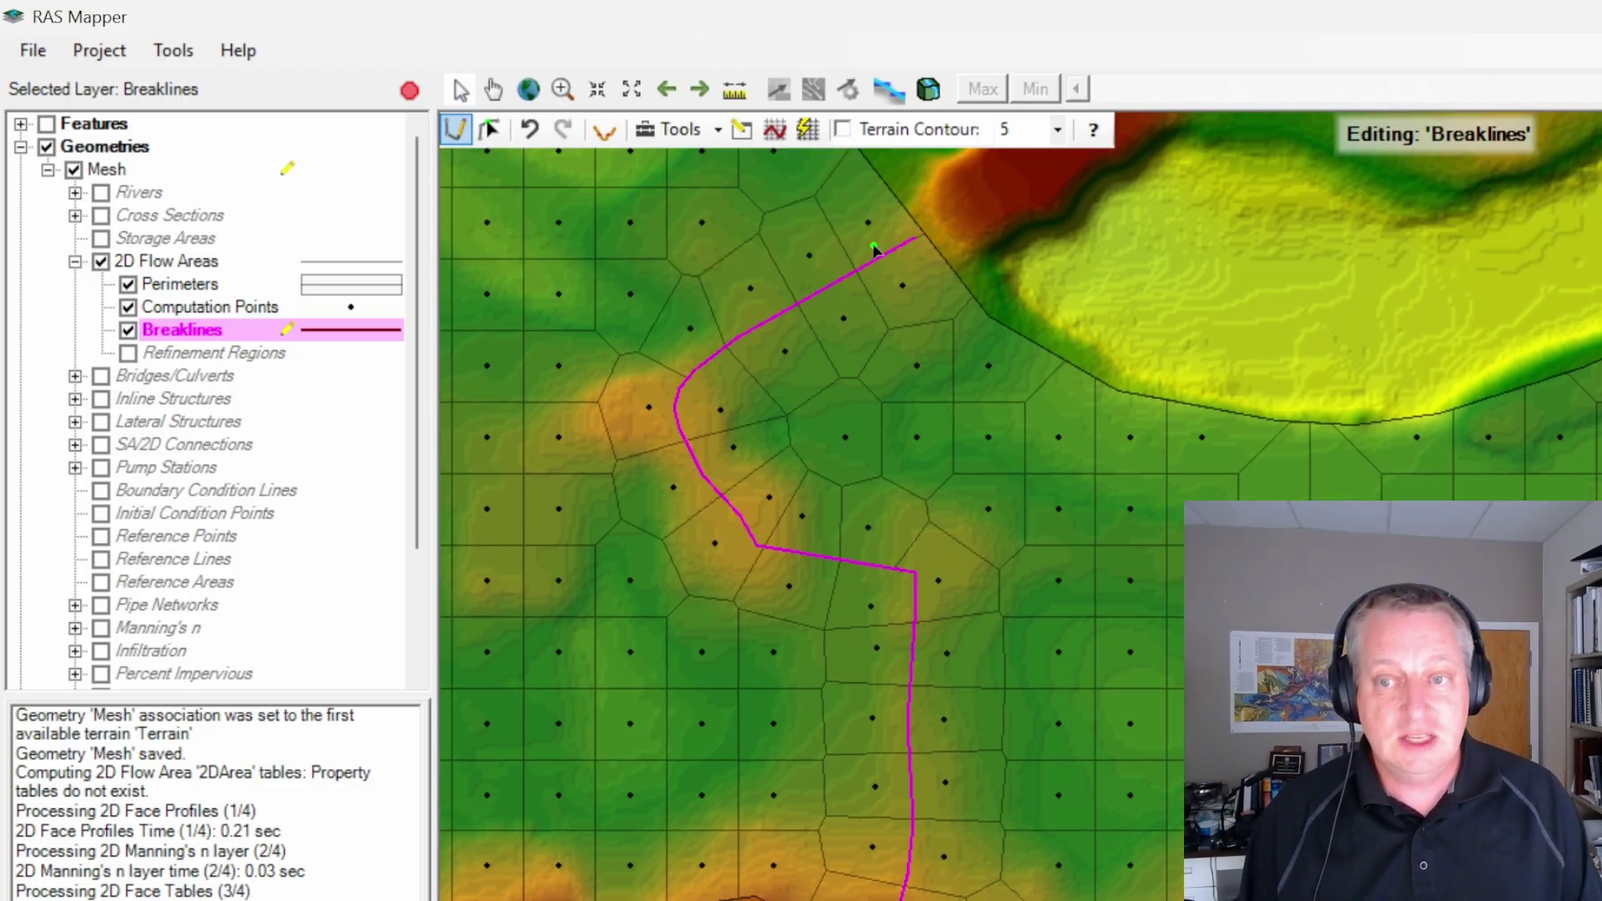
Step: Set Breakline 1's near spacing to 50 in its property table and regenerate the mesh
{"action": "right_click", "coordinate": [916, 644]}
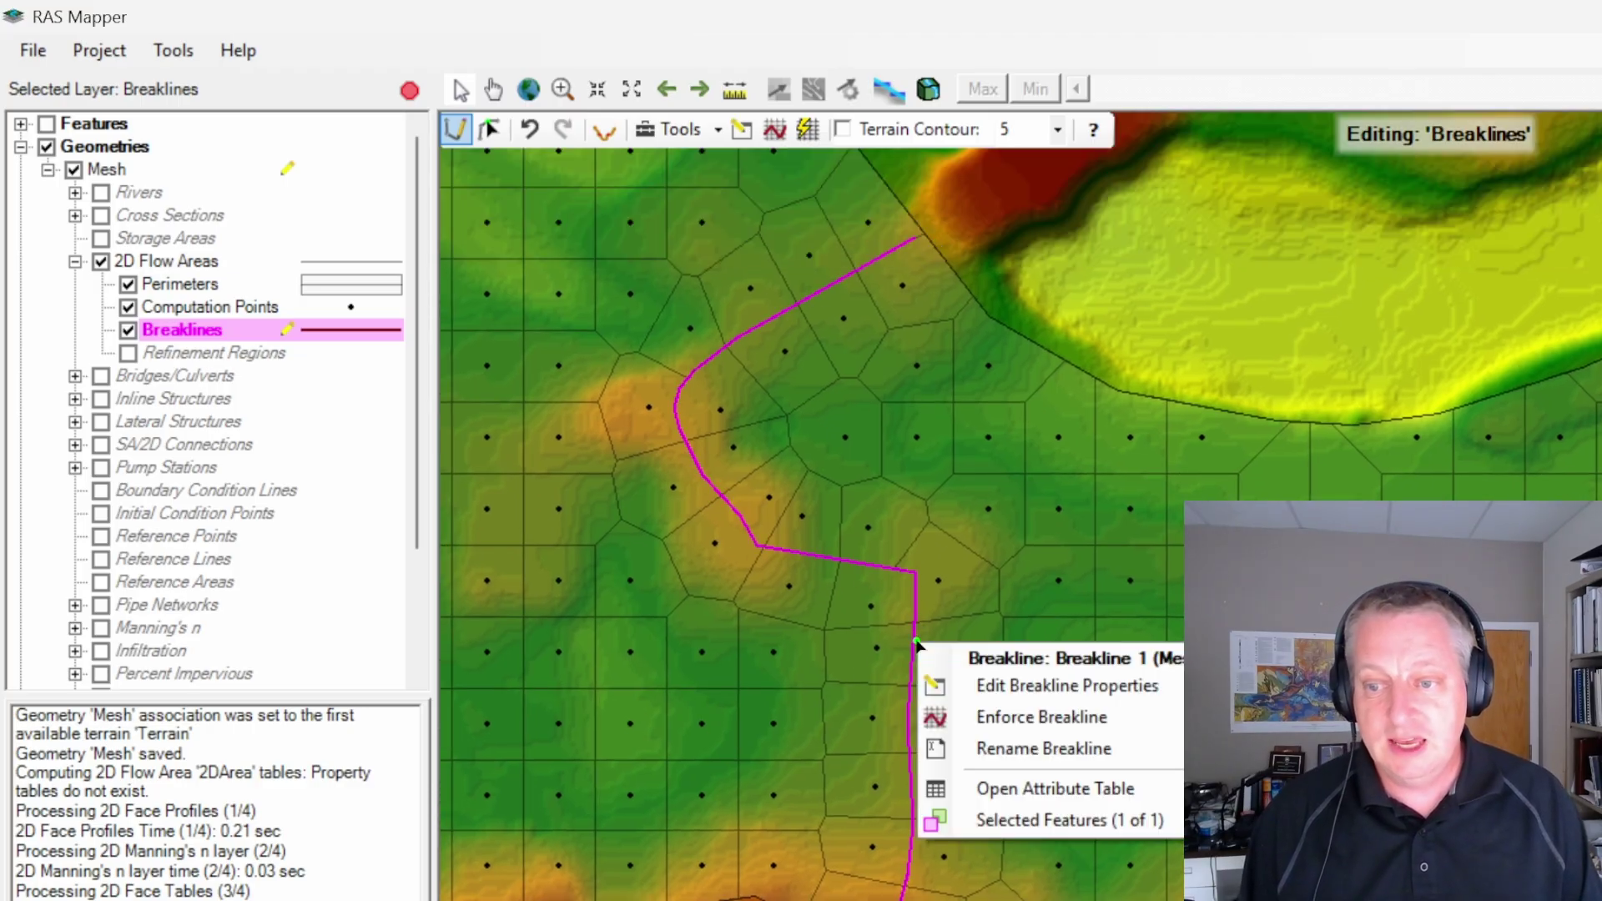
{"action": "left_click", "coordinate": [935, 683]}
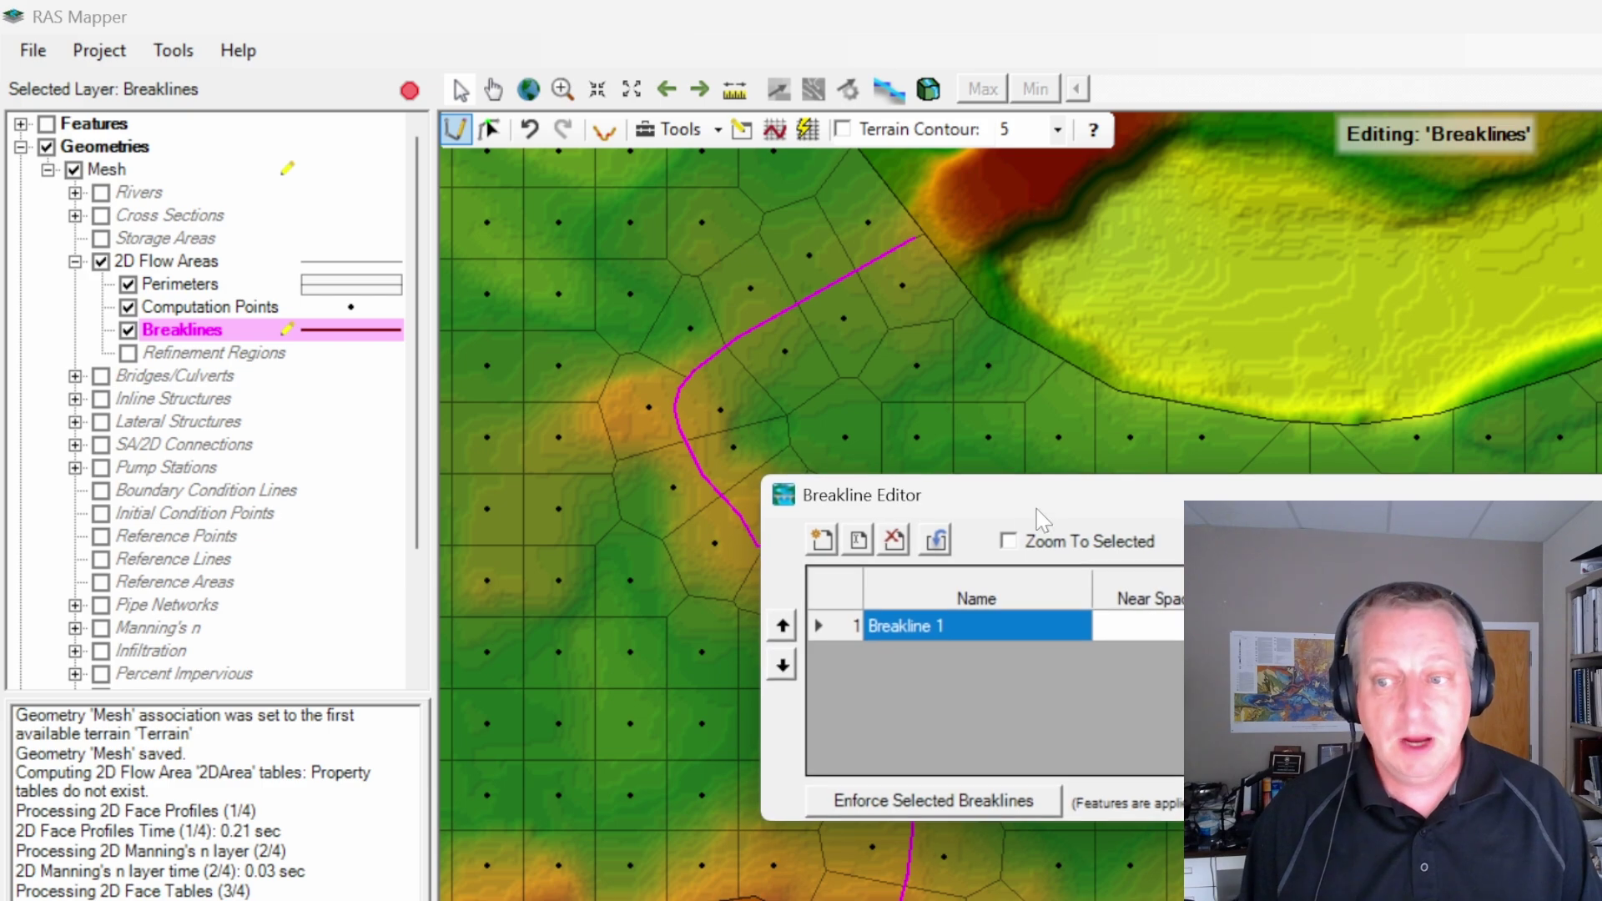
{"action": "left_click", "coordinate": [1150, 626]}
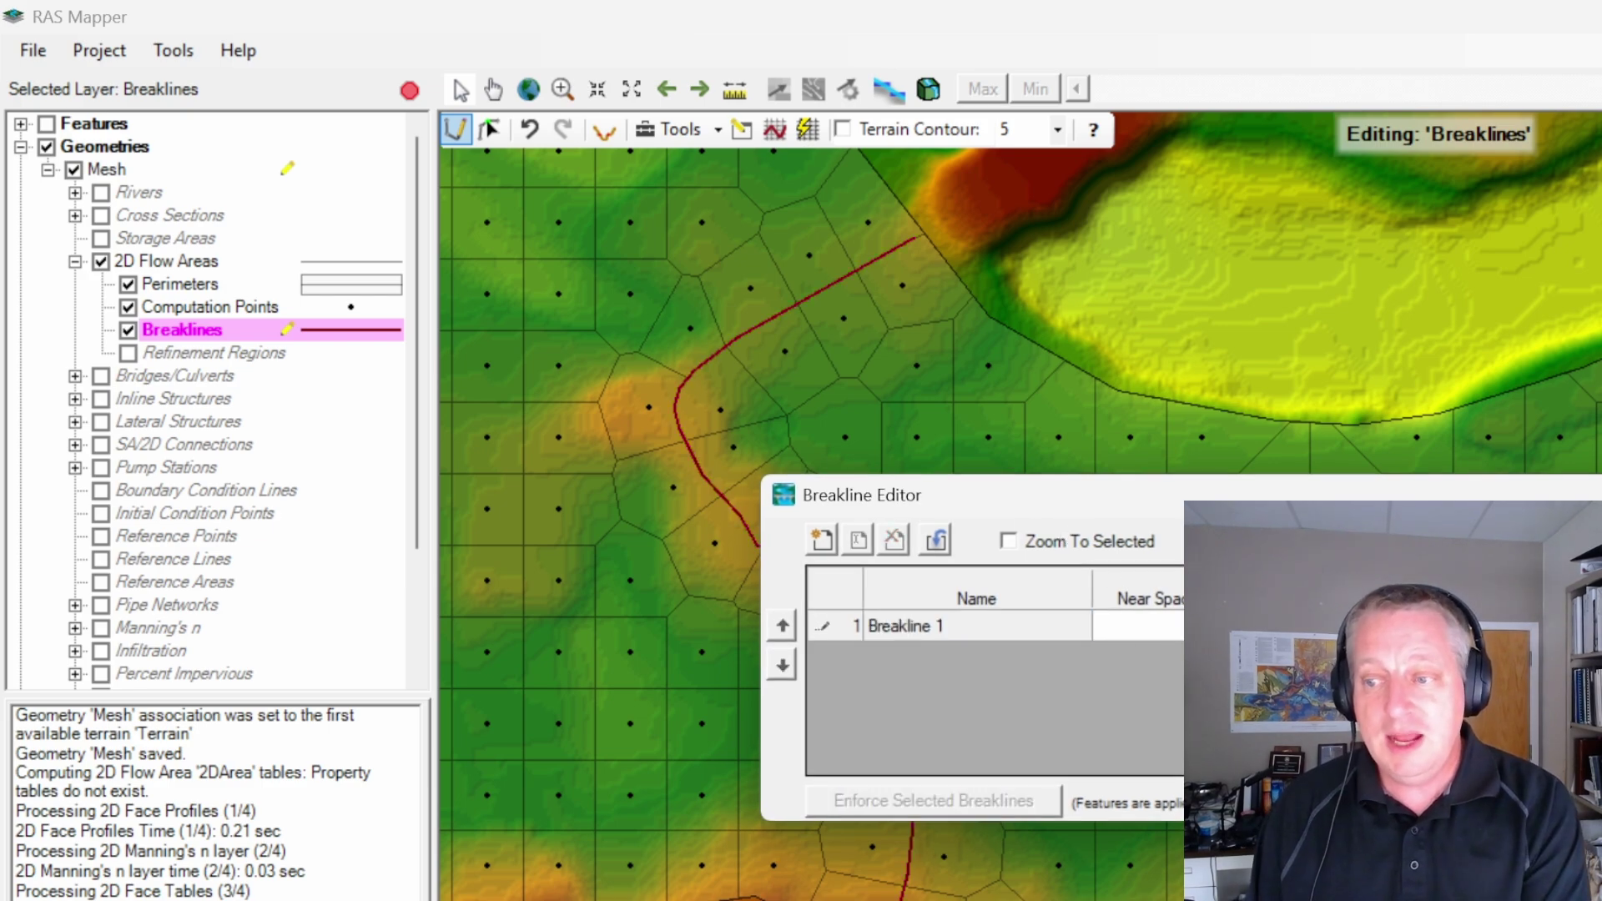
{"action": "type", "text": "50"}
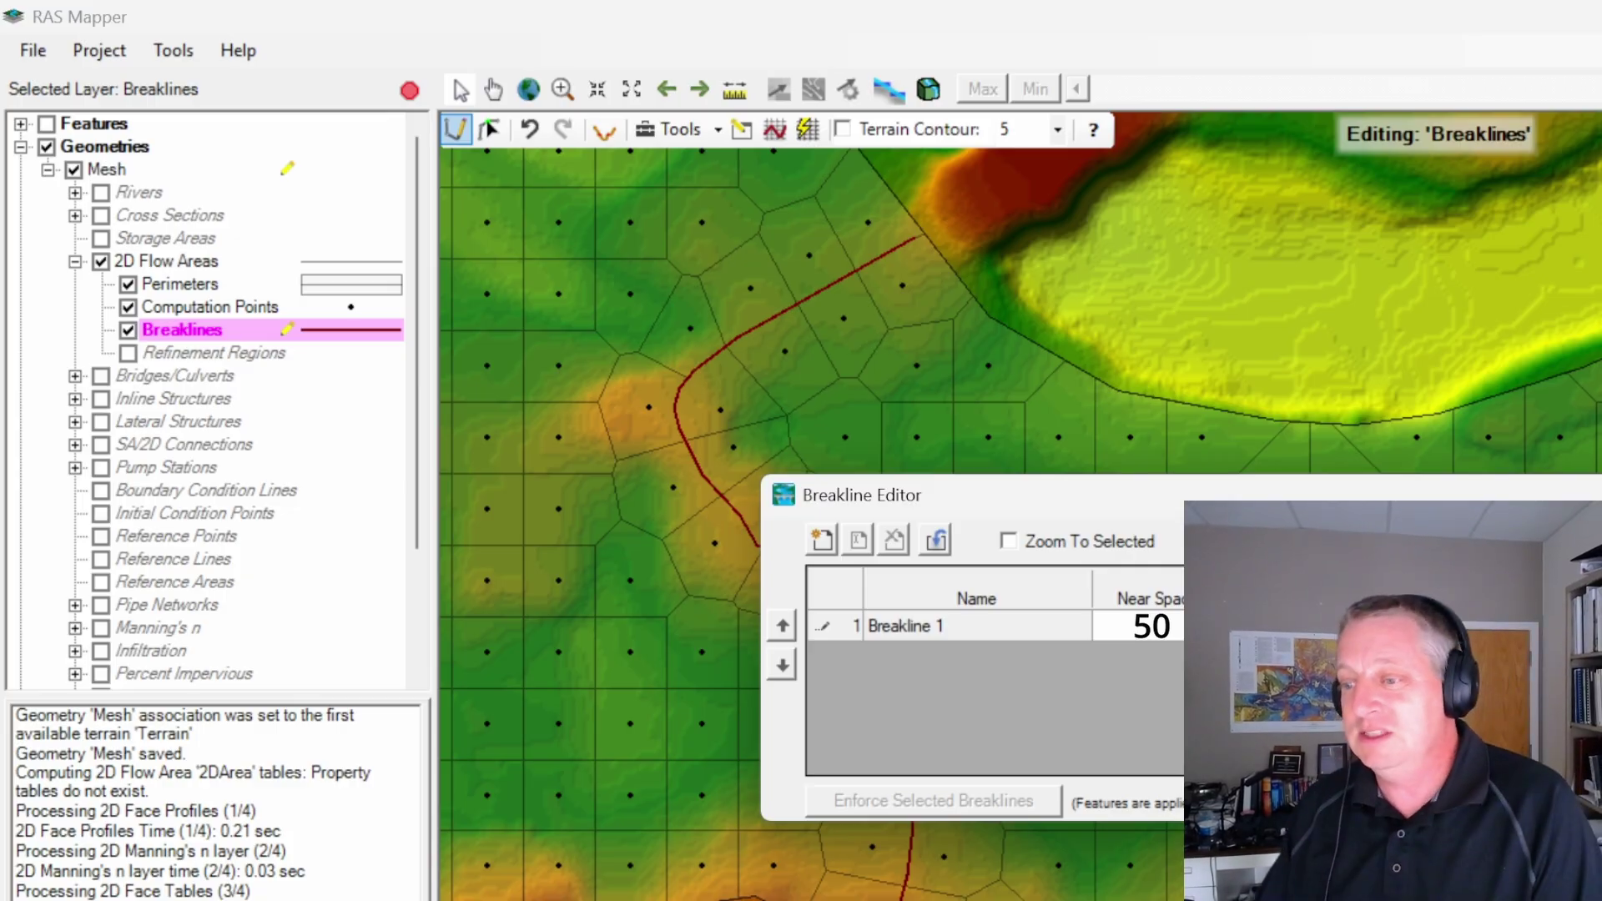
{"action": "key", "text": "Return"}
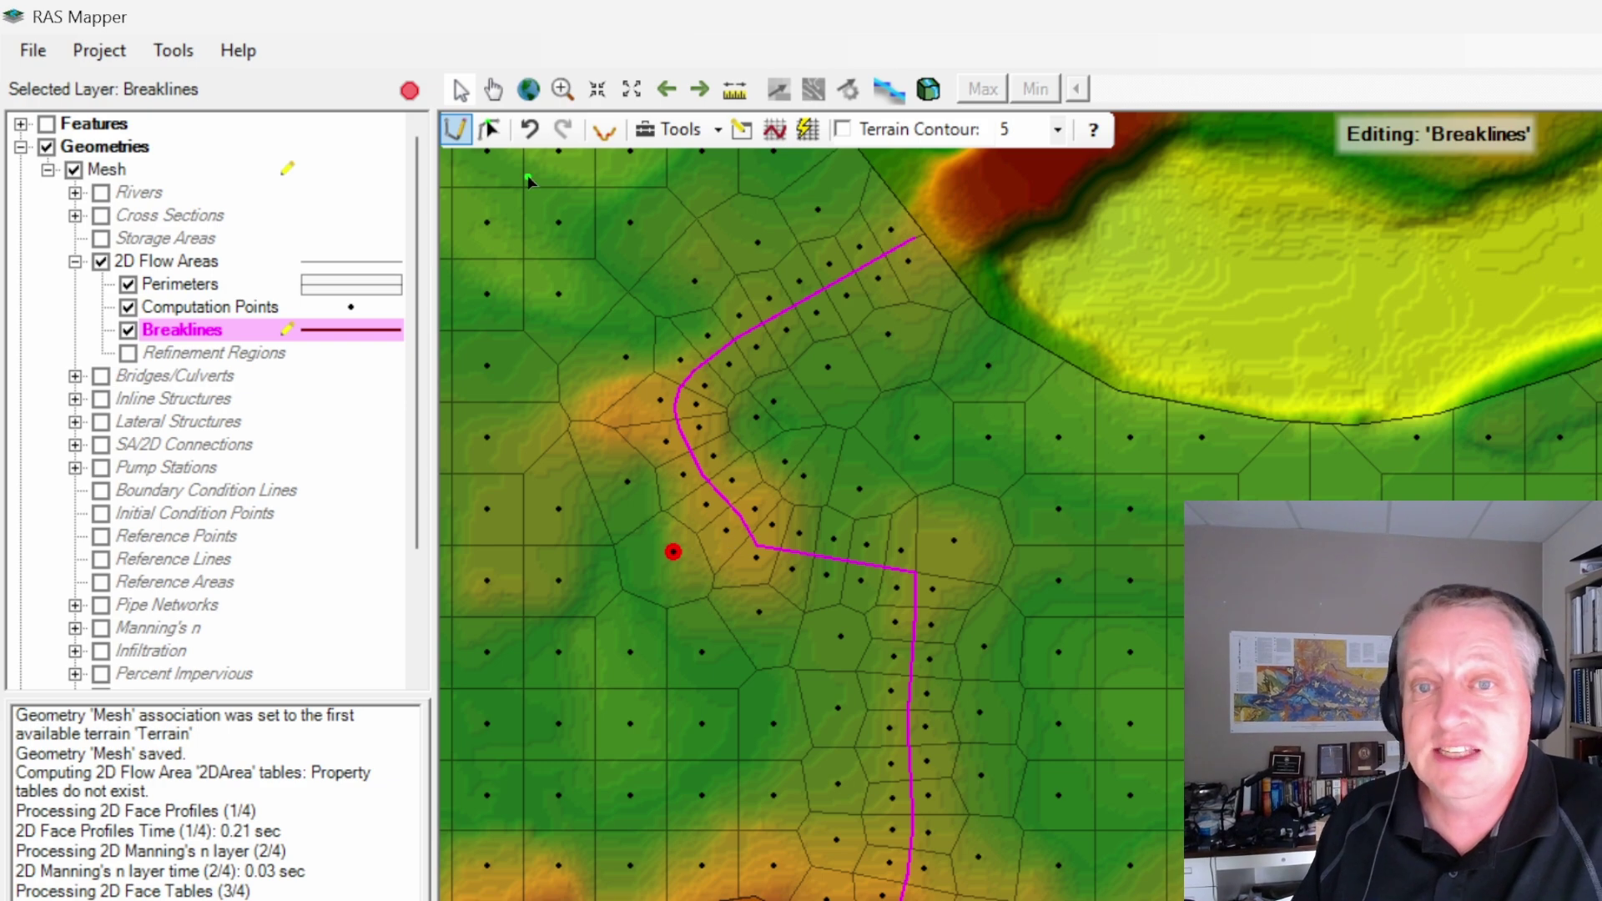
Step: Place a stray computation point west of the channel, undo it, and return to selection mode
{"action": "left_click", "coordinate": [457, 131]}
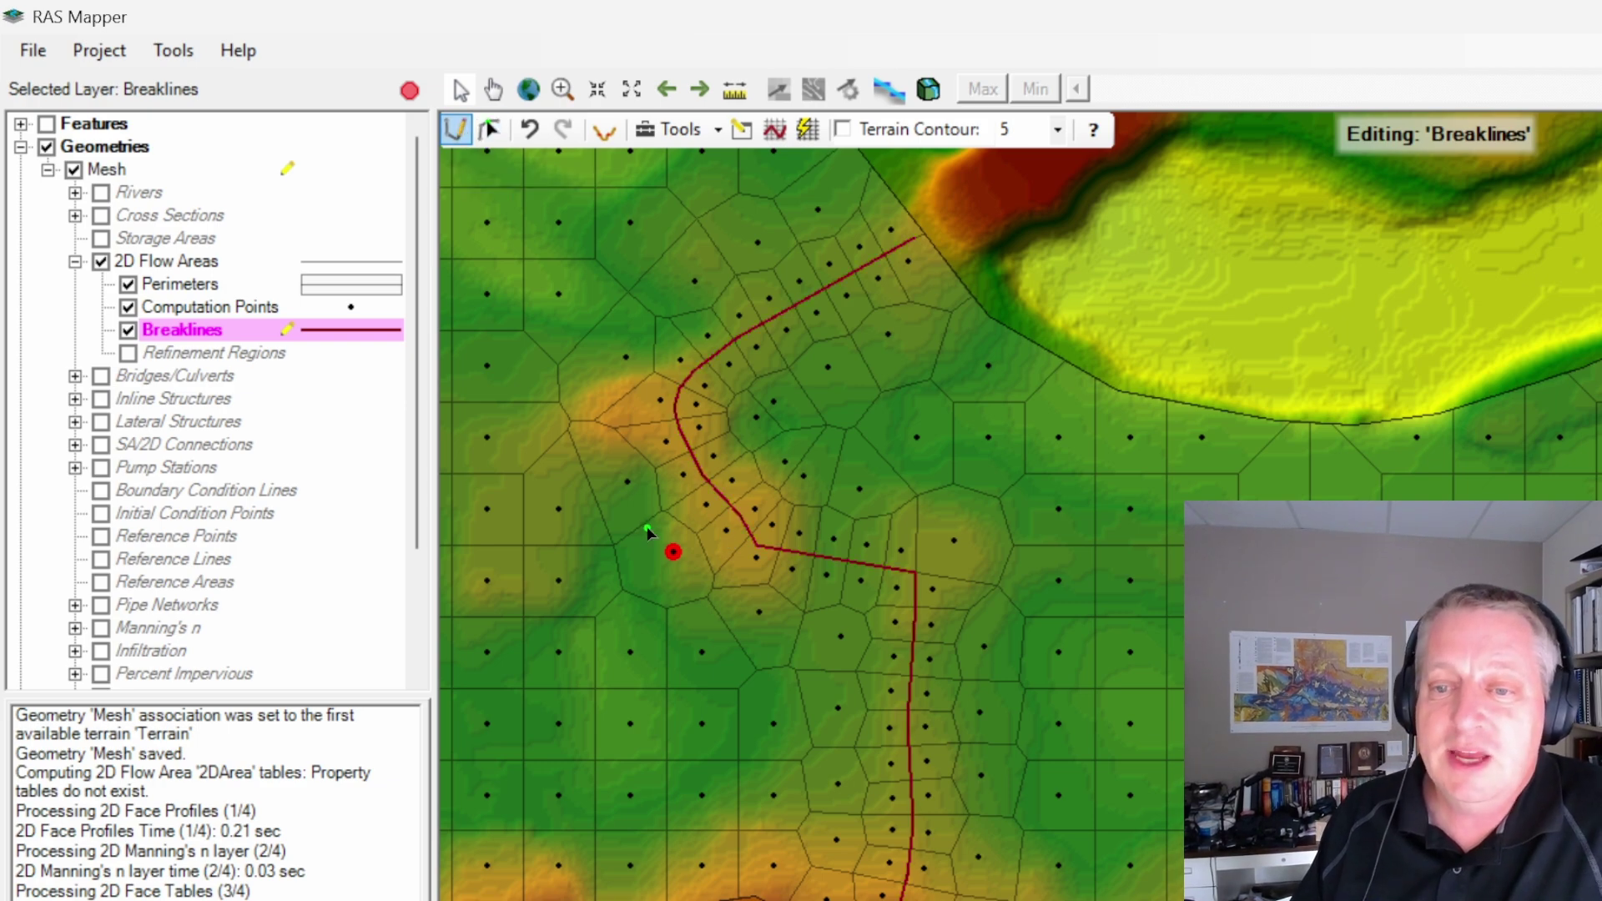
{"action": "key", "text": "Up"}
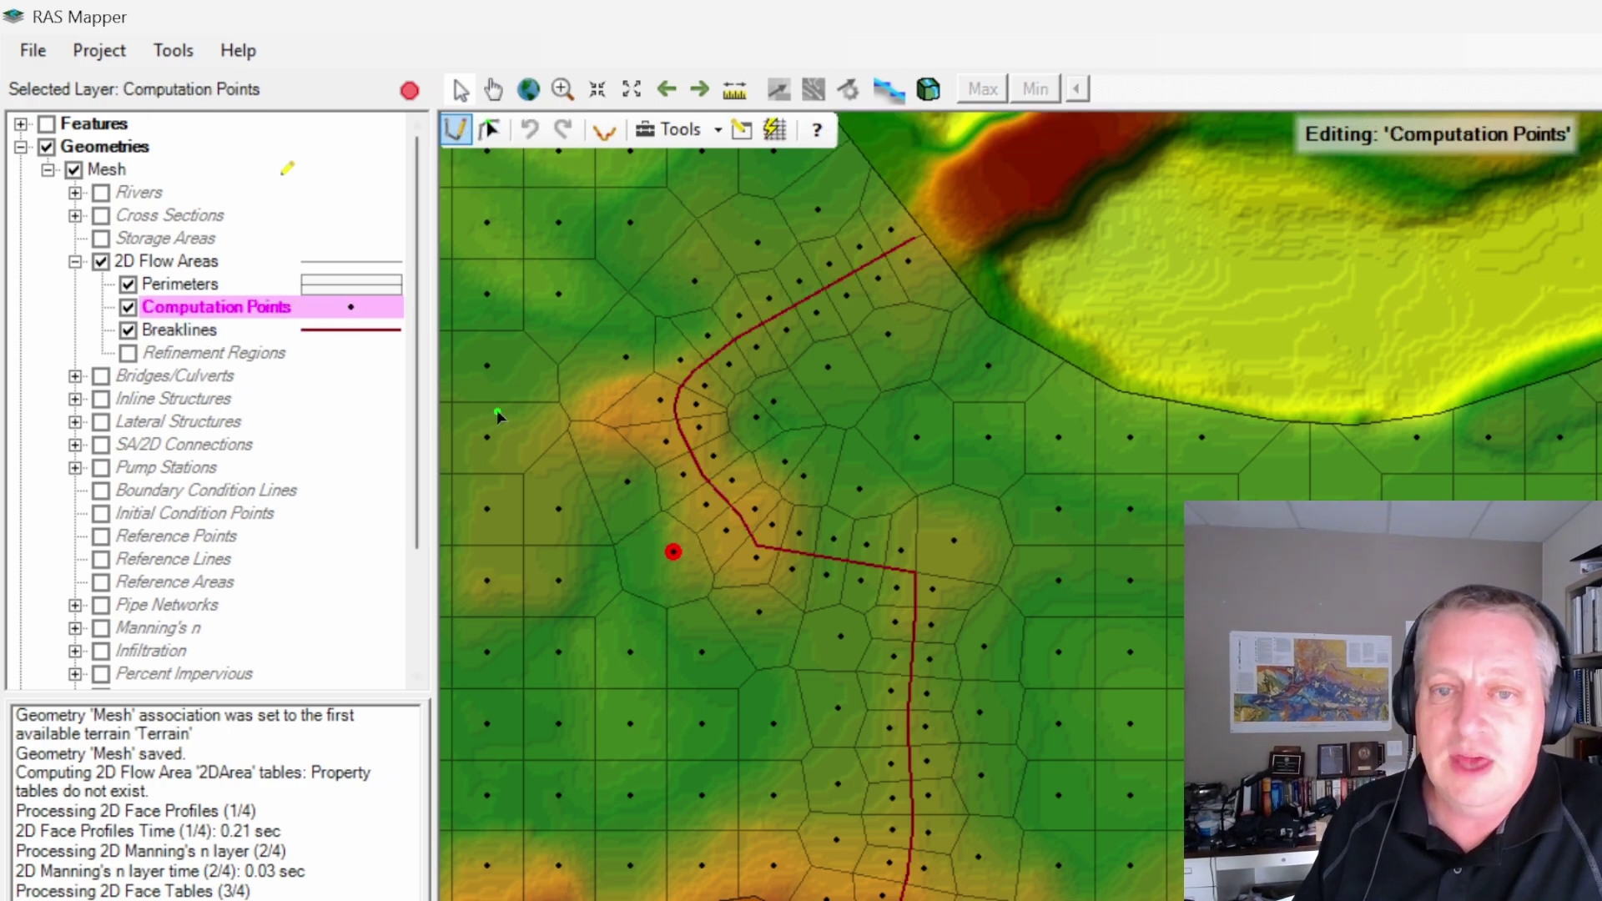
{"action": "left_click", "coordinate": [703, 584]}
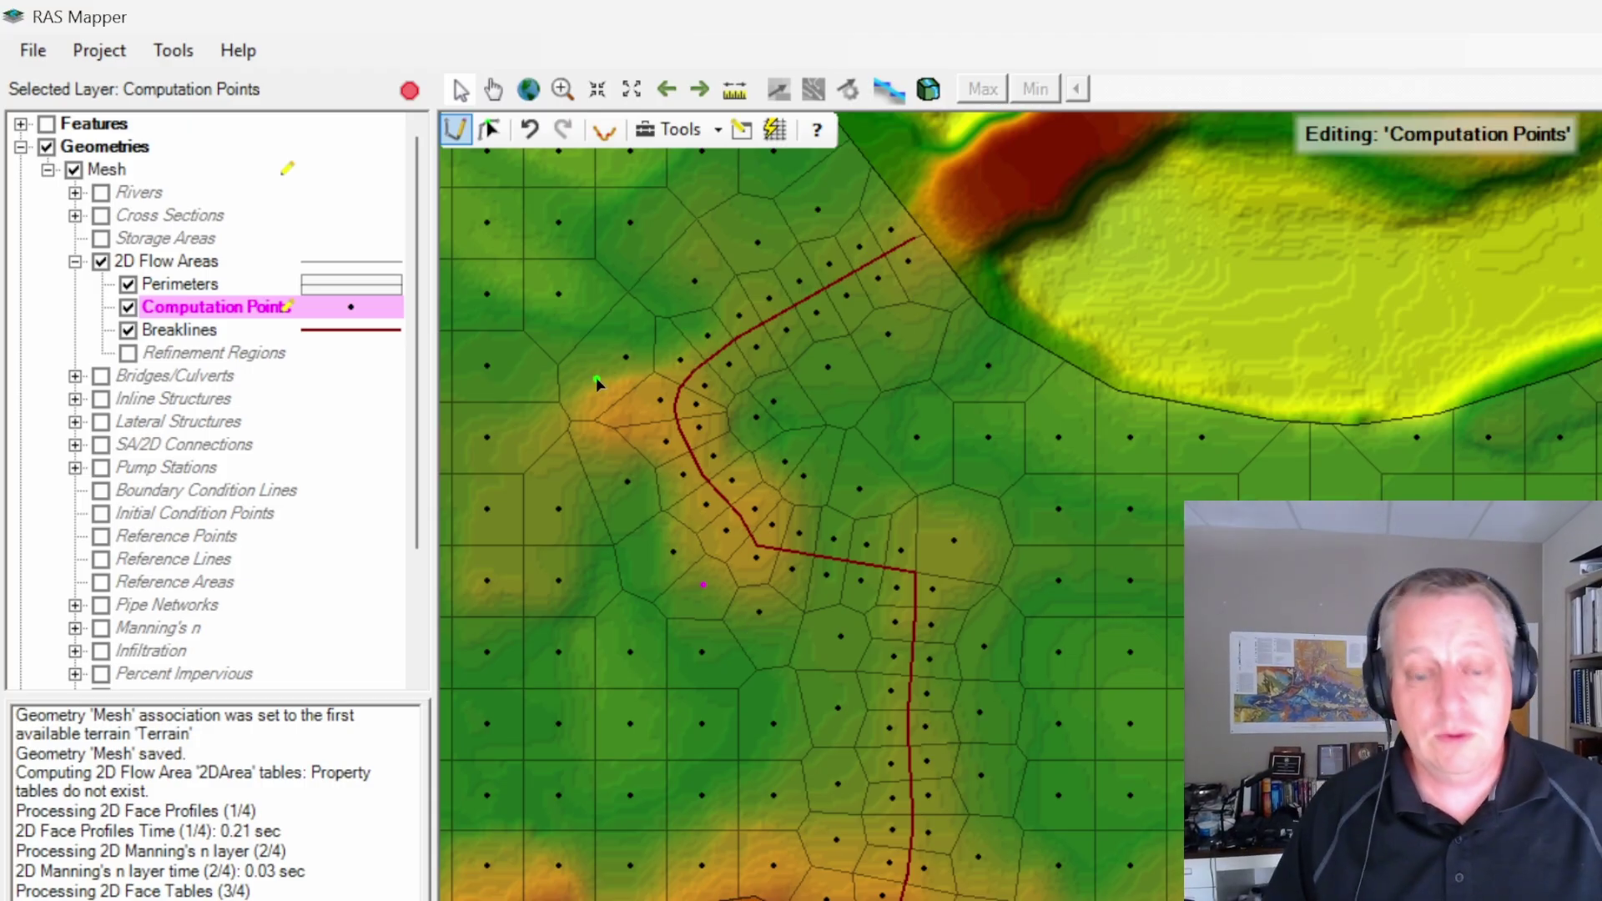
{"action": "key", "text": "ctrl+z"}
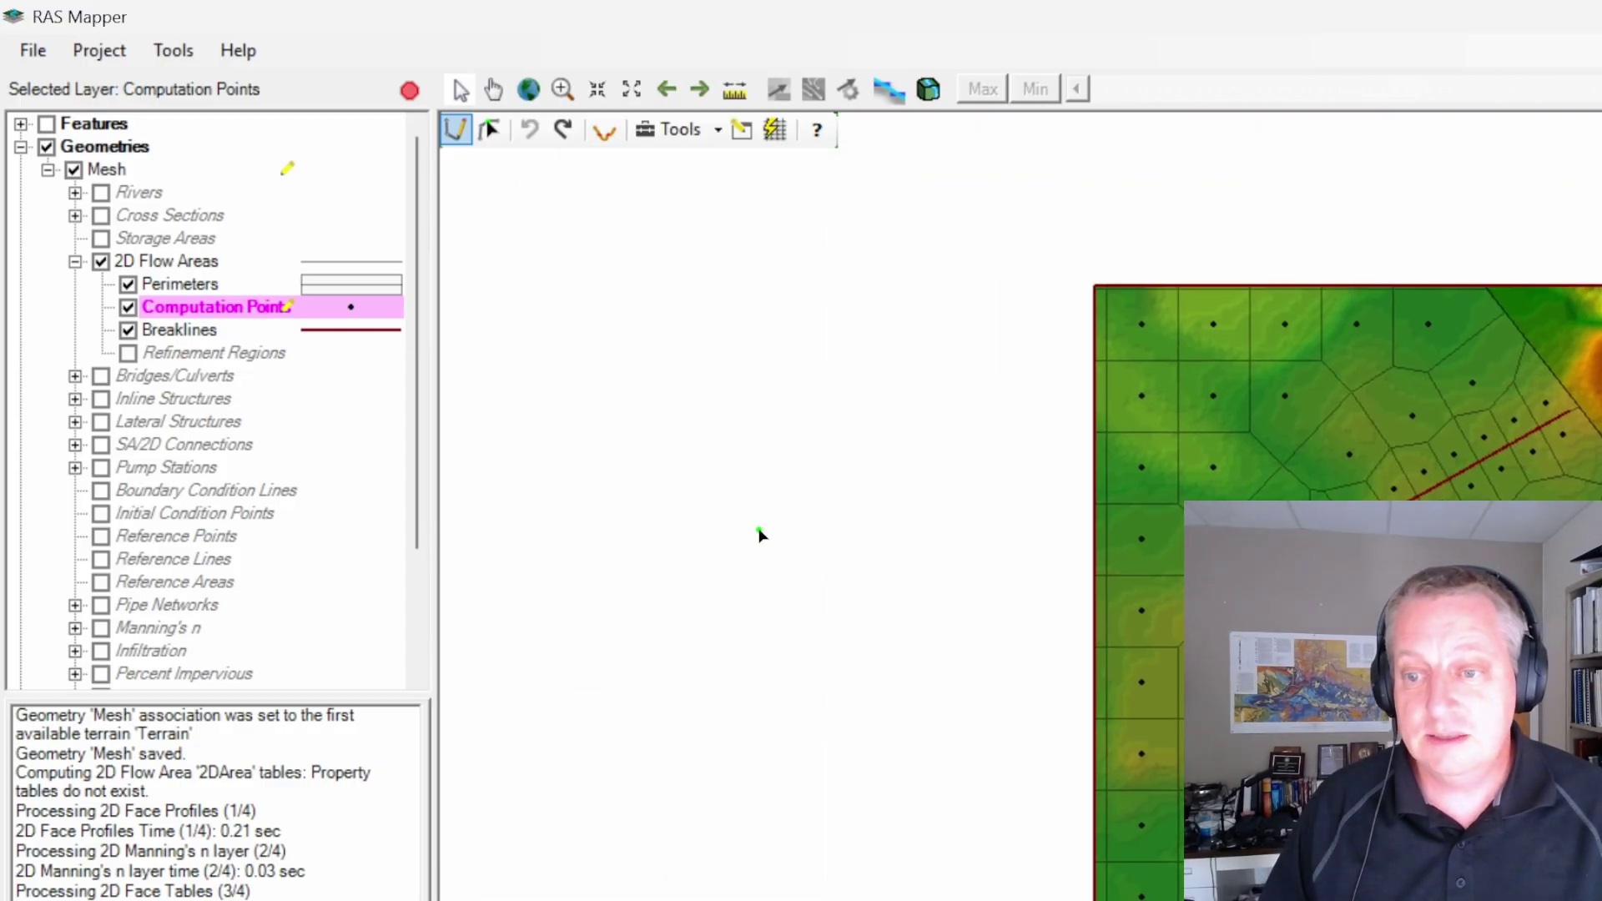
{"action": "left_click", "coordinate": [490, 129]}
Step: Give Breakline 1 3 near repeats in its property table and enforce it in the mesh
{"action": "left_click", "coordinate": [213, 332]}
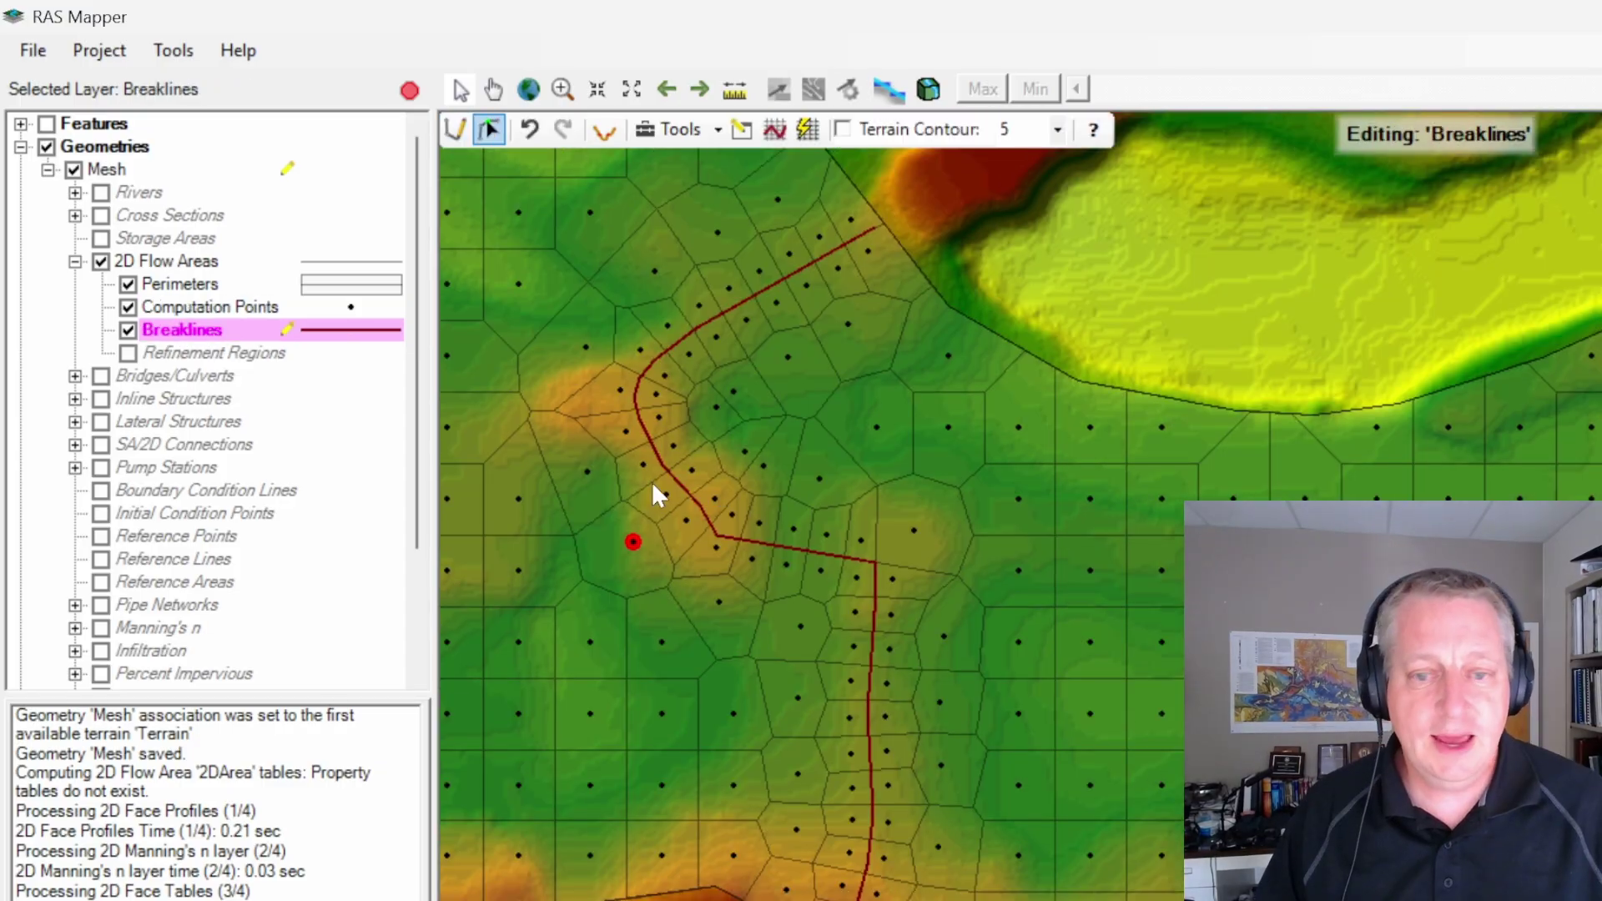
{"action": "right_click", "coordinate": [706, 519]}
{"action": "left_click", "coordinate": [718, 544]}
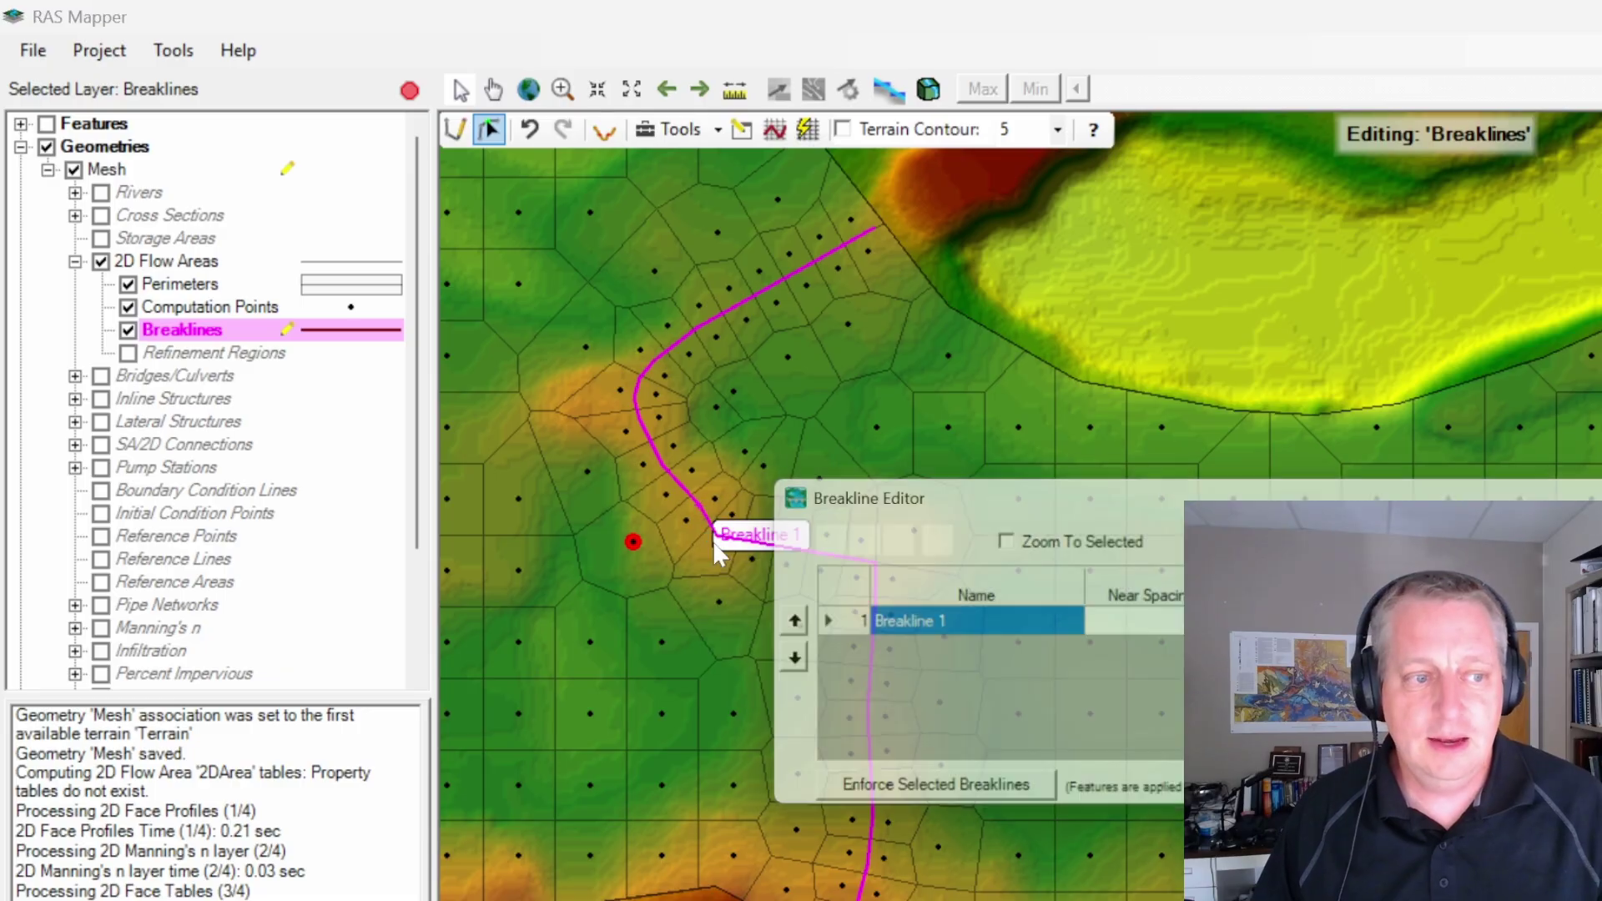
{"action": "left_click_drag", "start_coordinate": [1280, 511], "coordinate": [779, 272]}
{"action": "left_click", "coordinate": [808, 385]}
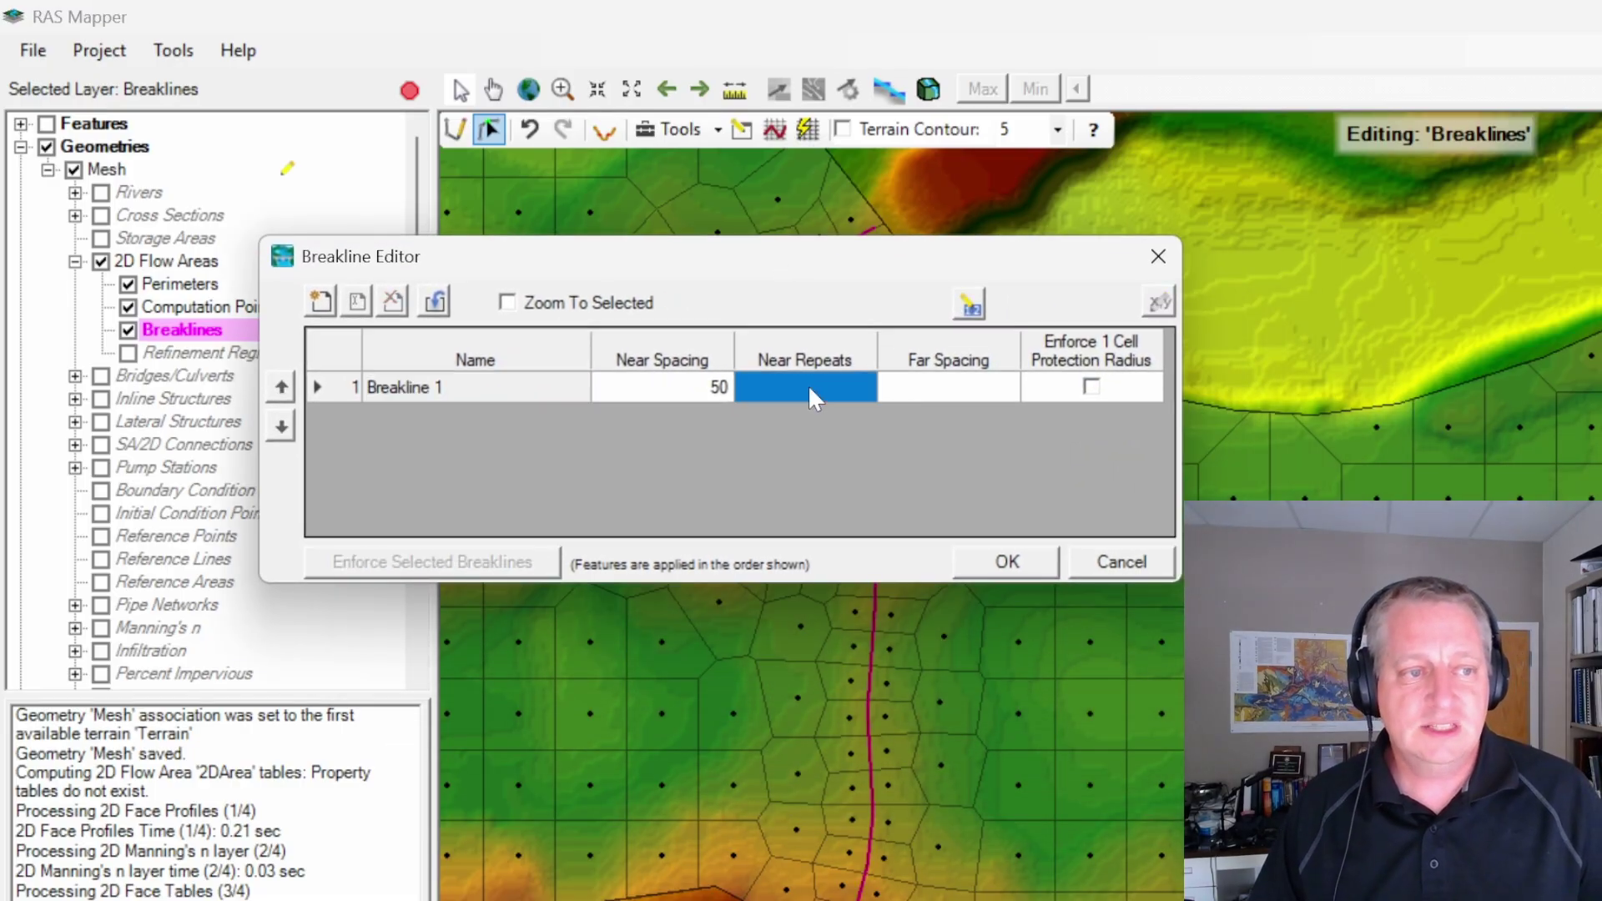
{"action": "left_click", "coordinate": [808, 385]}
{"action": "type", "text": "3"}
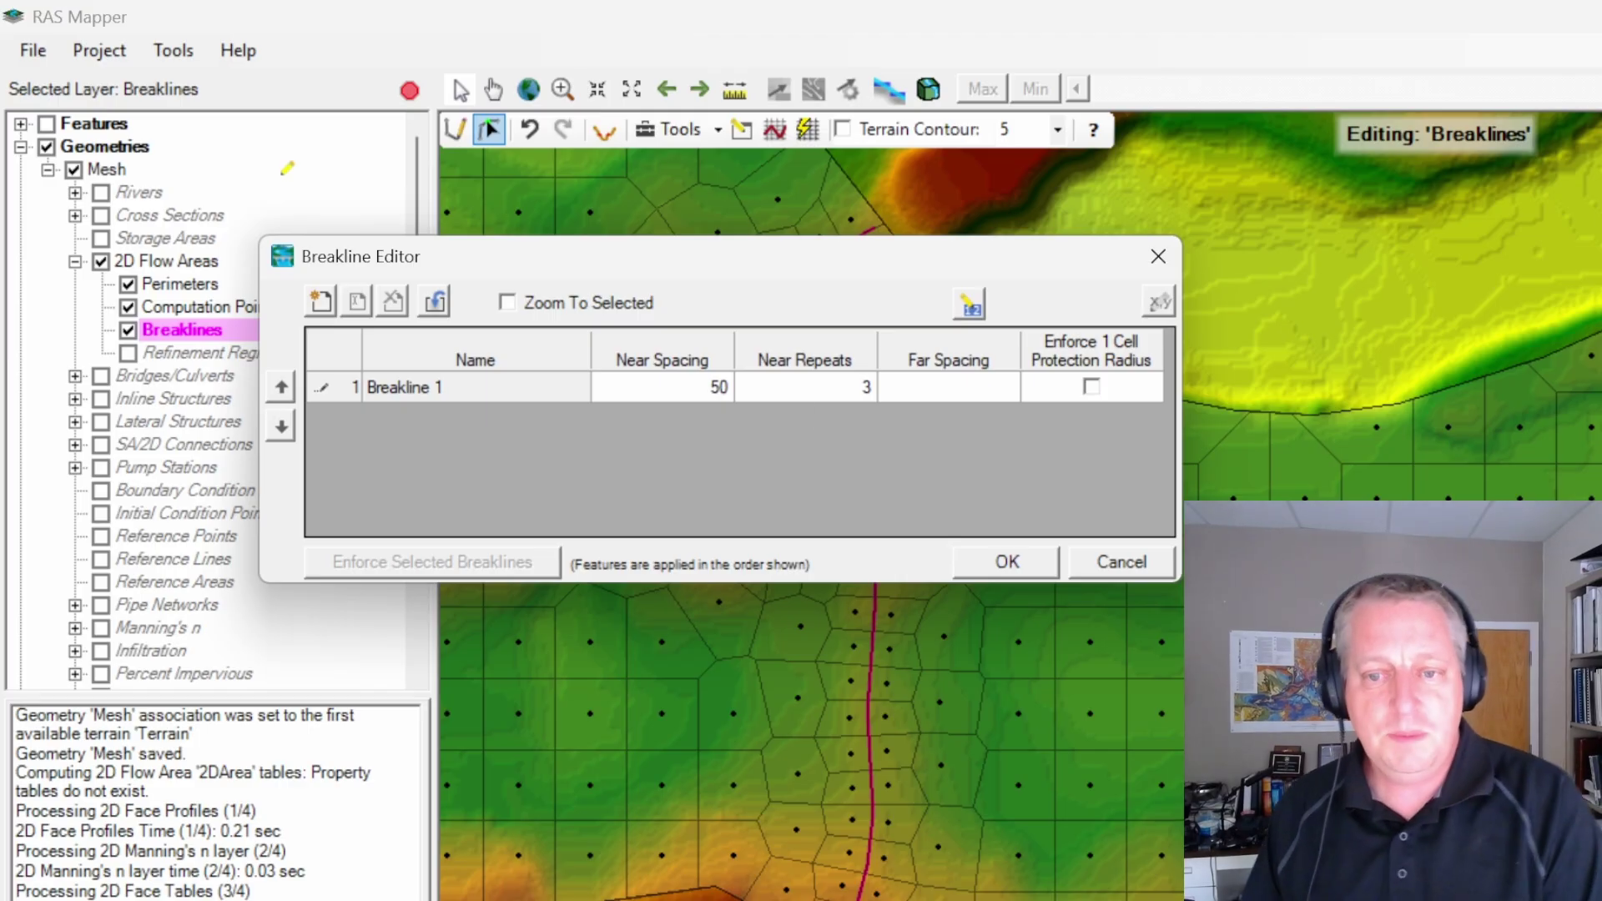
{"action": "left_click", "coordinate": [991, 565]}
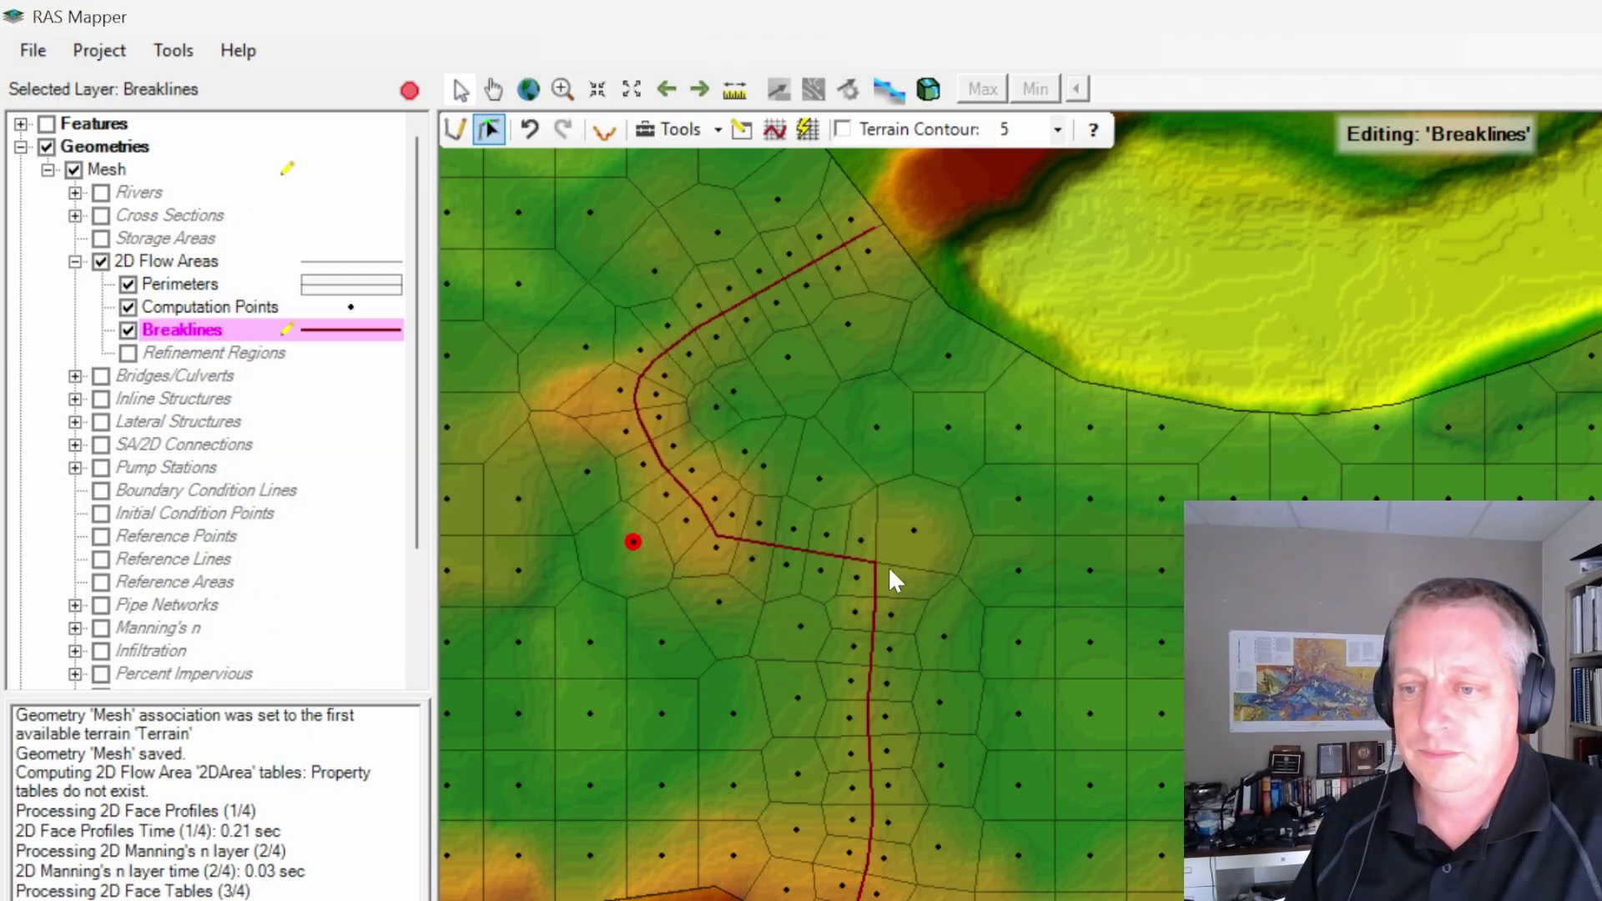
{"action": "right_click", "coordinate": [878, 588]}
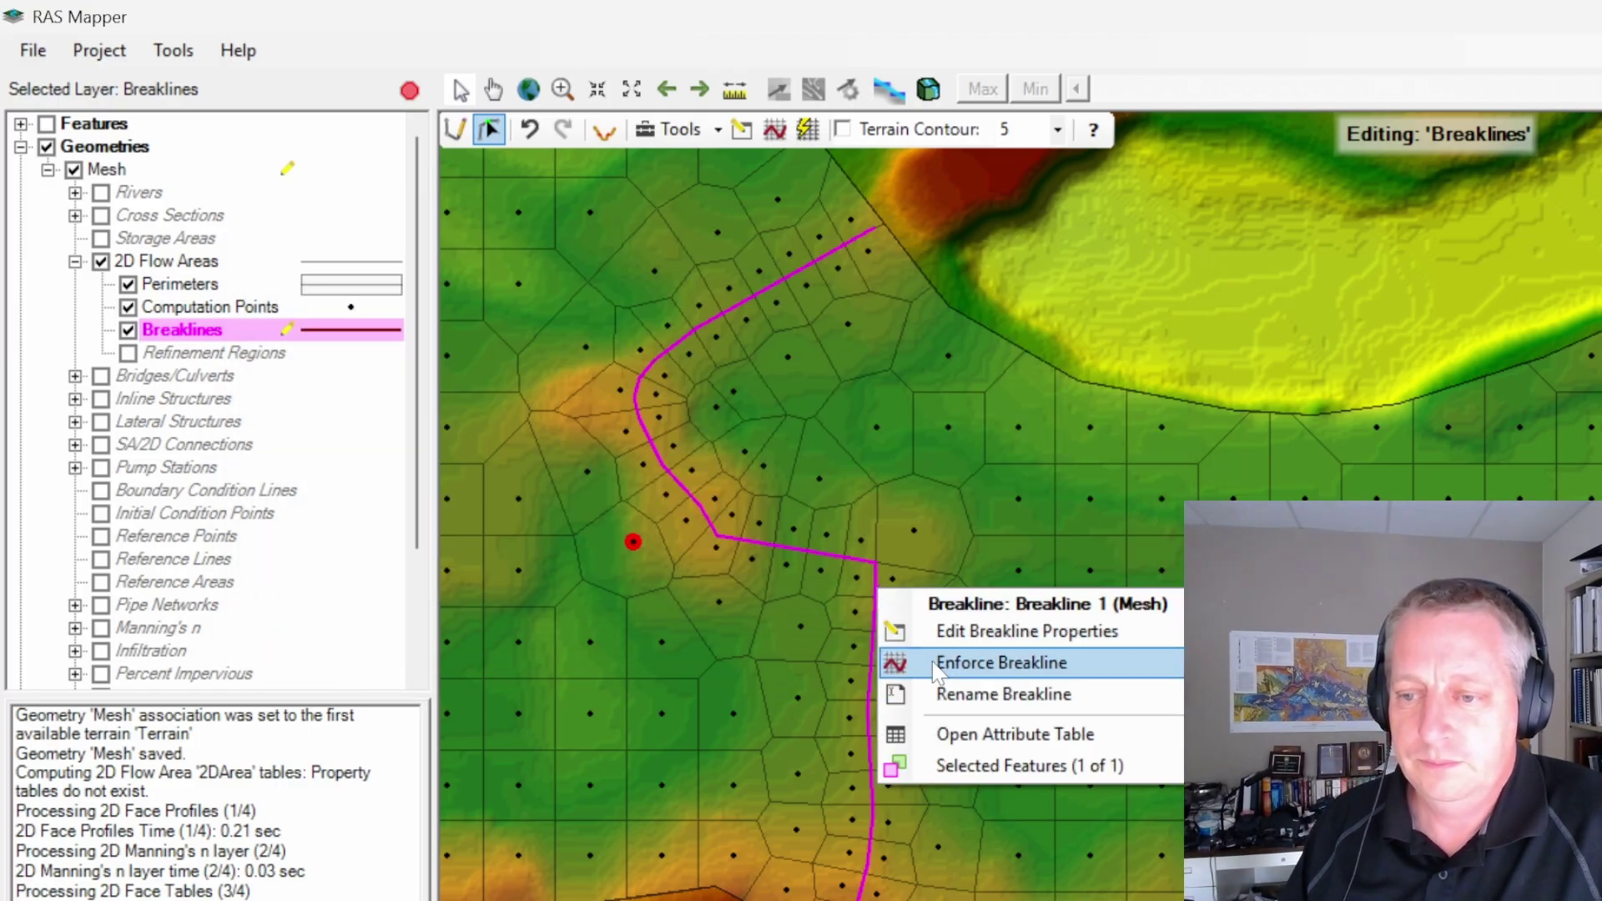
{"action": "left_click", "coordinate": [934, 664]}
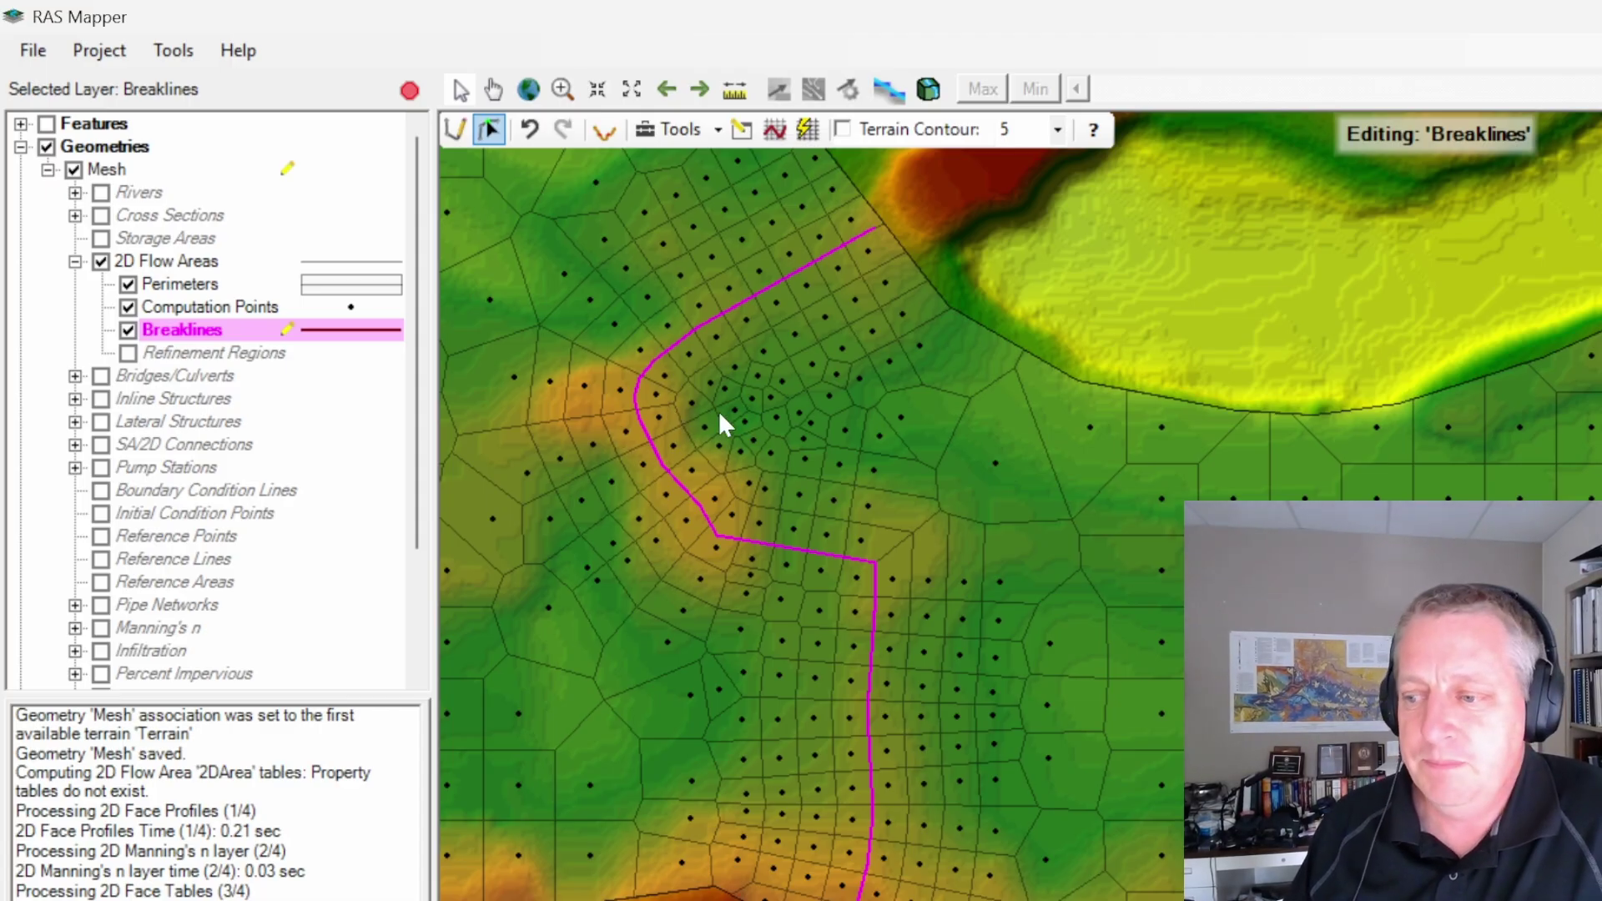
Step: Draw rectangular refinement region Region 1 in the plain grid area and open its properties
{"action": "left_click_drag", "start_coordinate": [718, 411], "coordinate": [1420, 586]}
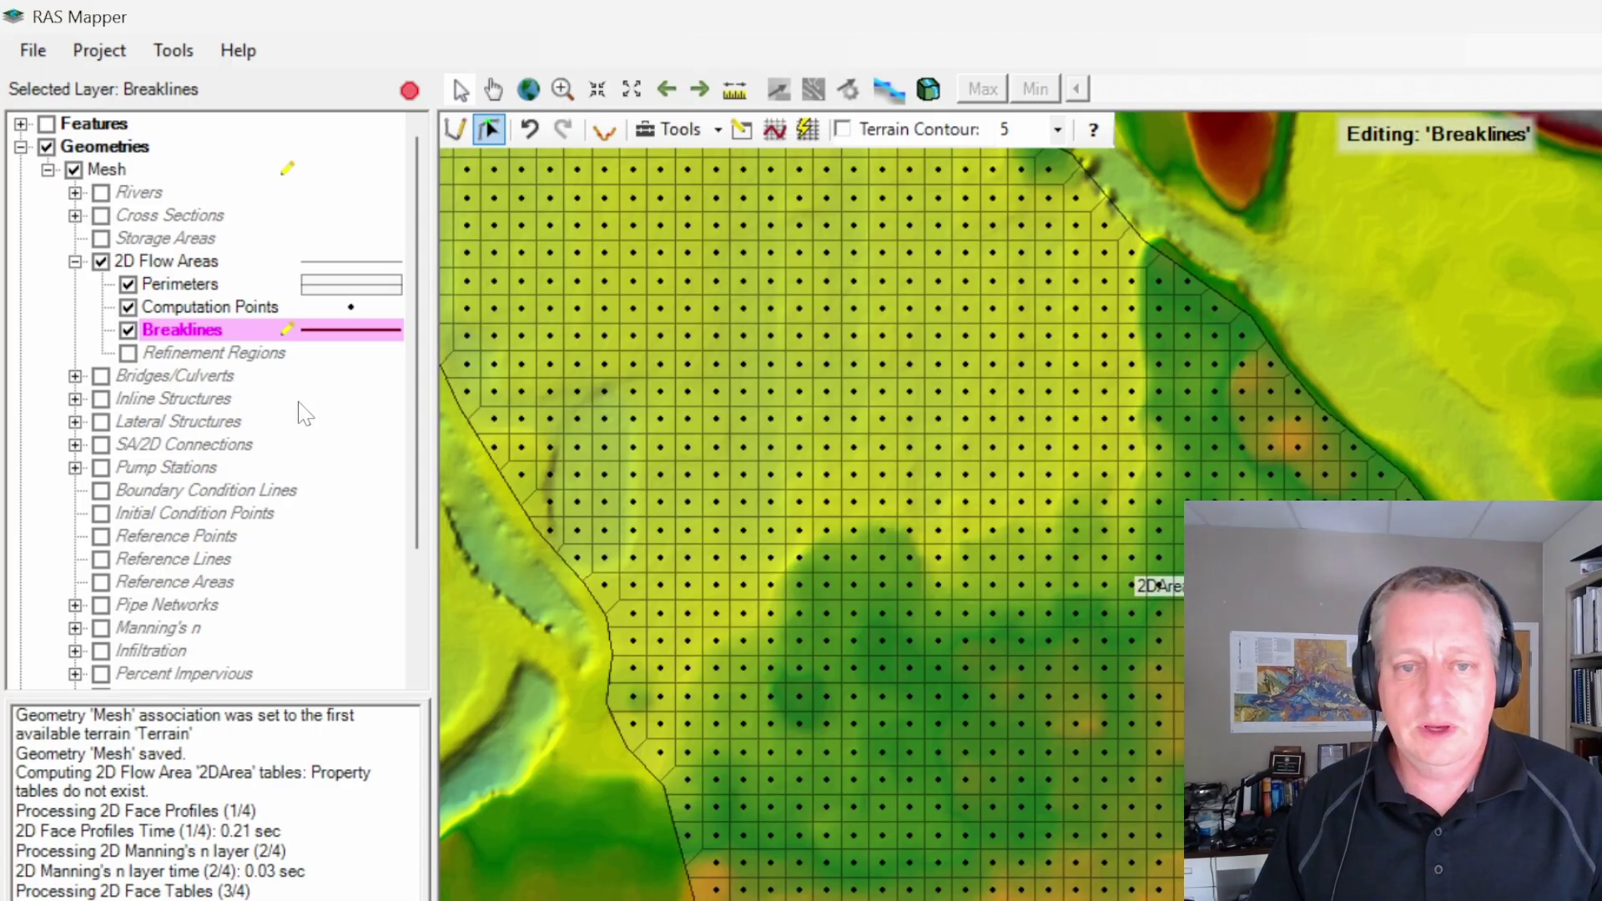
{"action": "left_click", "coordinate": [213, 353]}
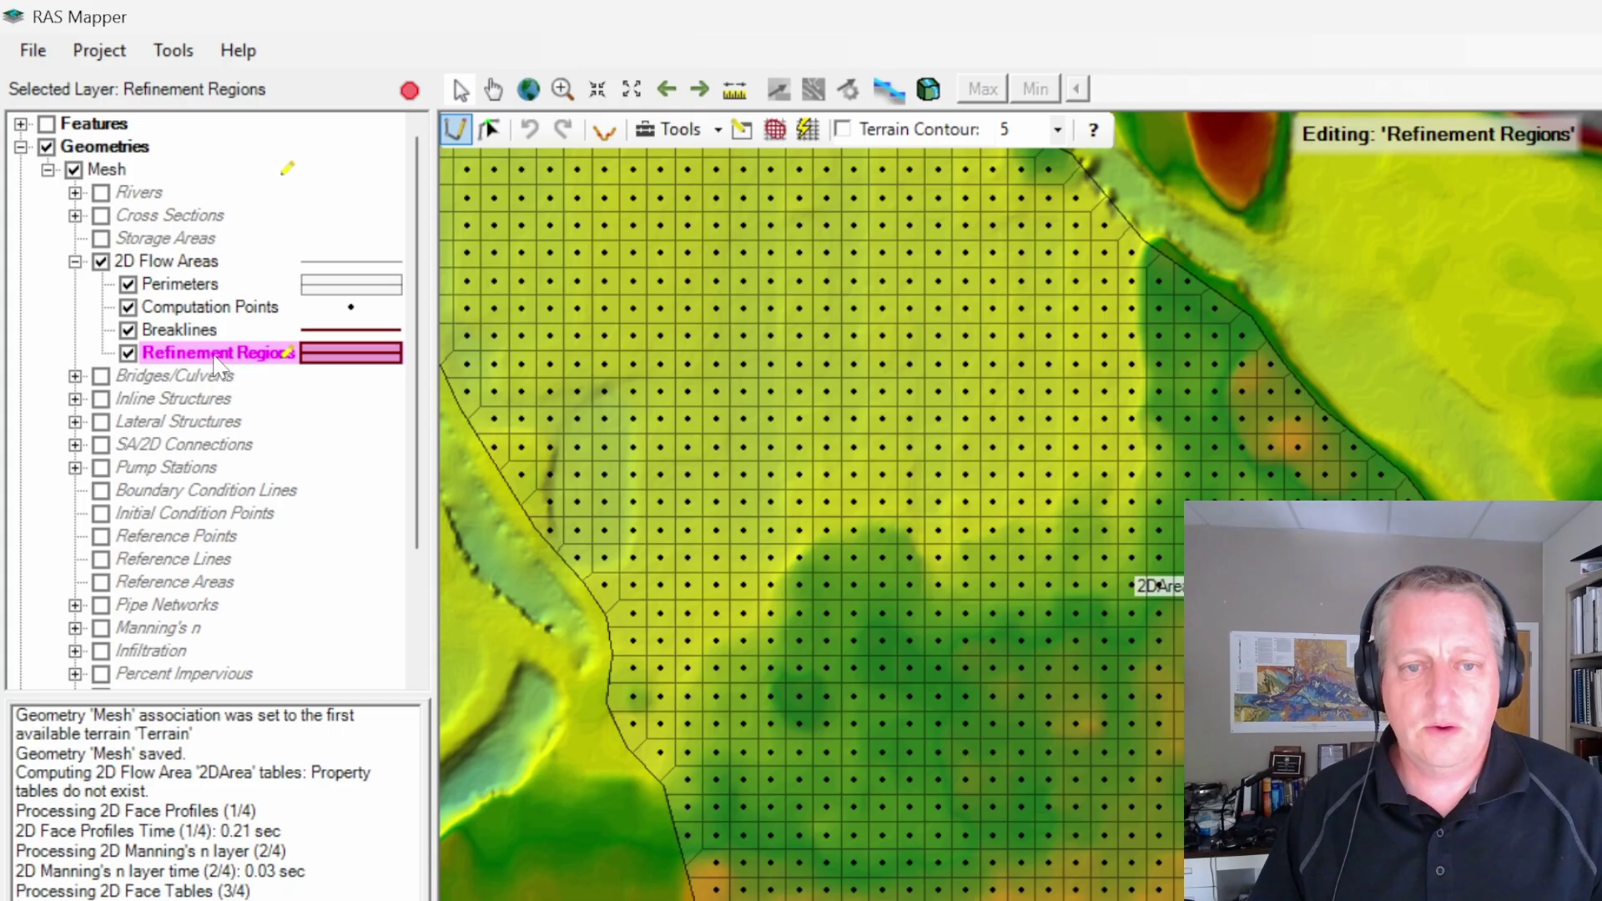
{"action": "left_click", "coordinate": [758, 301]}
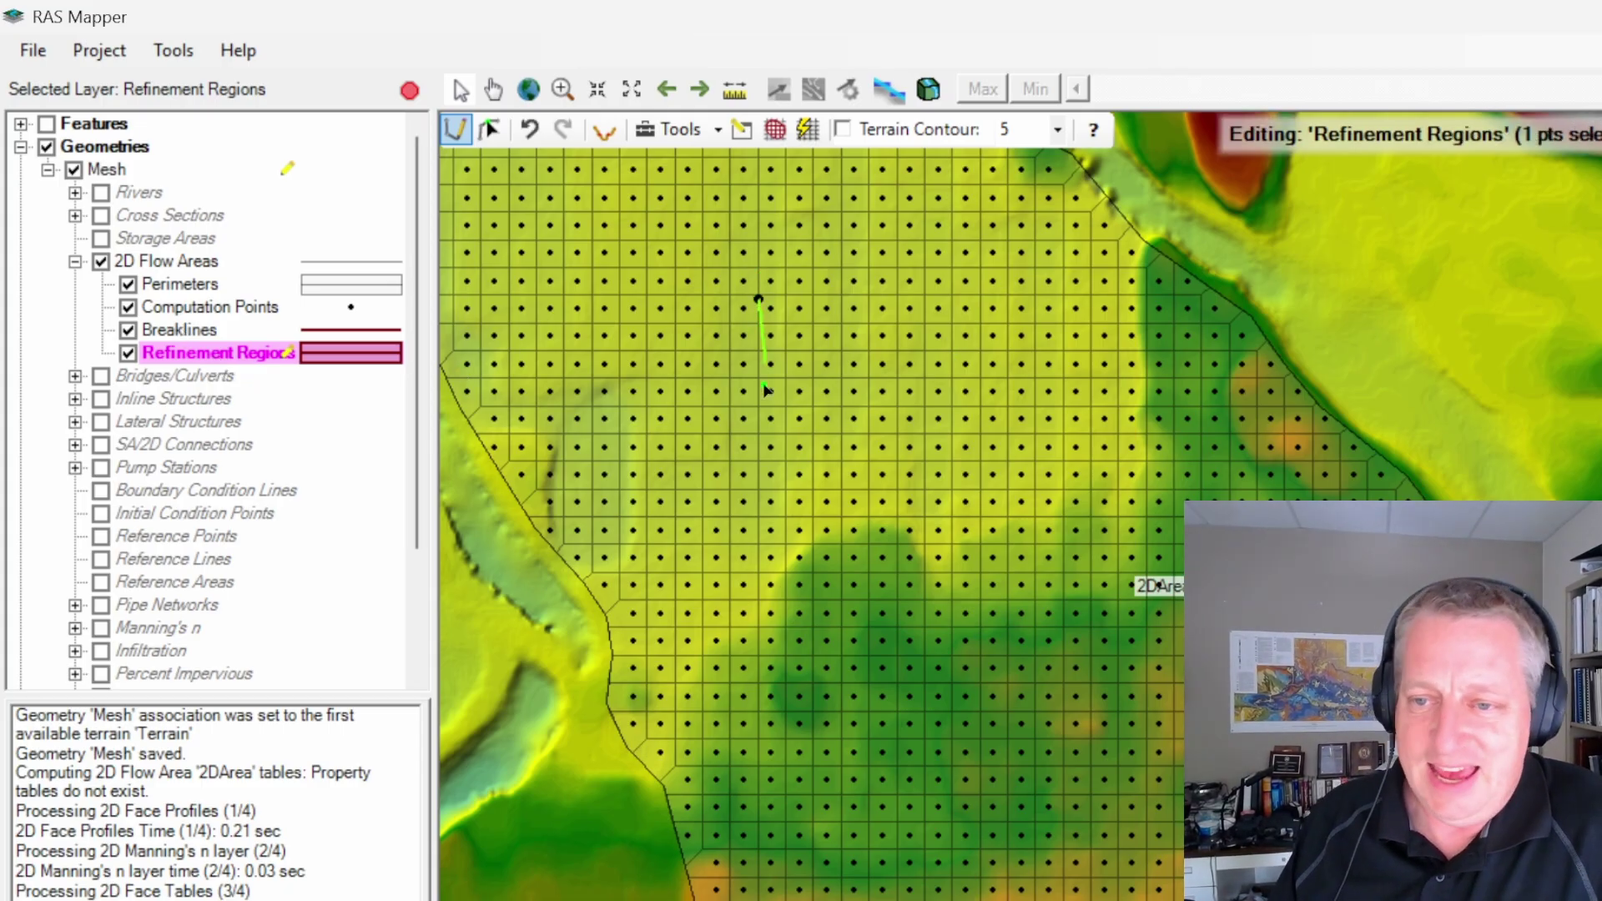
{"action": "left_click", "coordinate": [757, 601]}
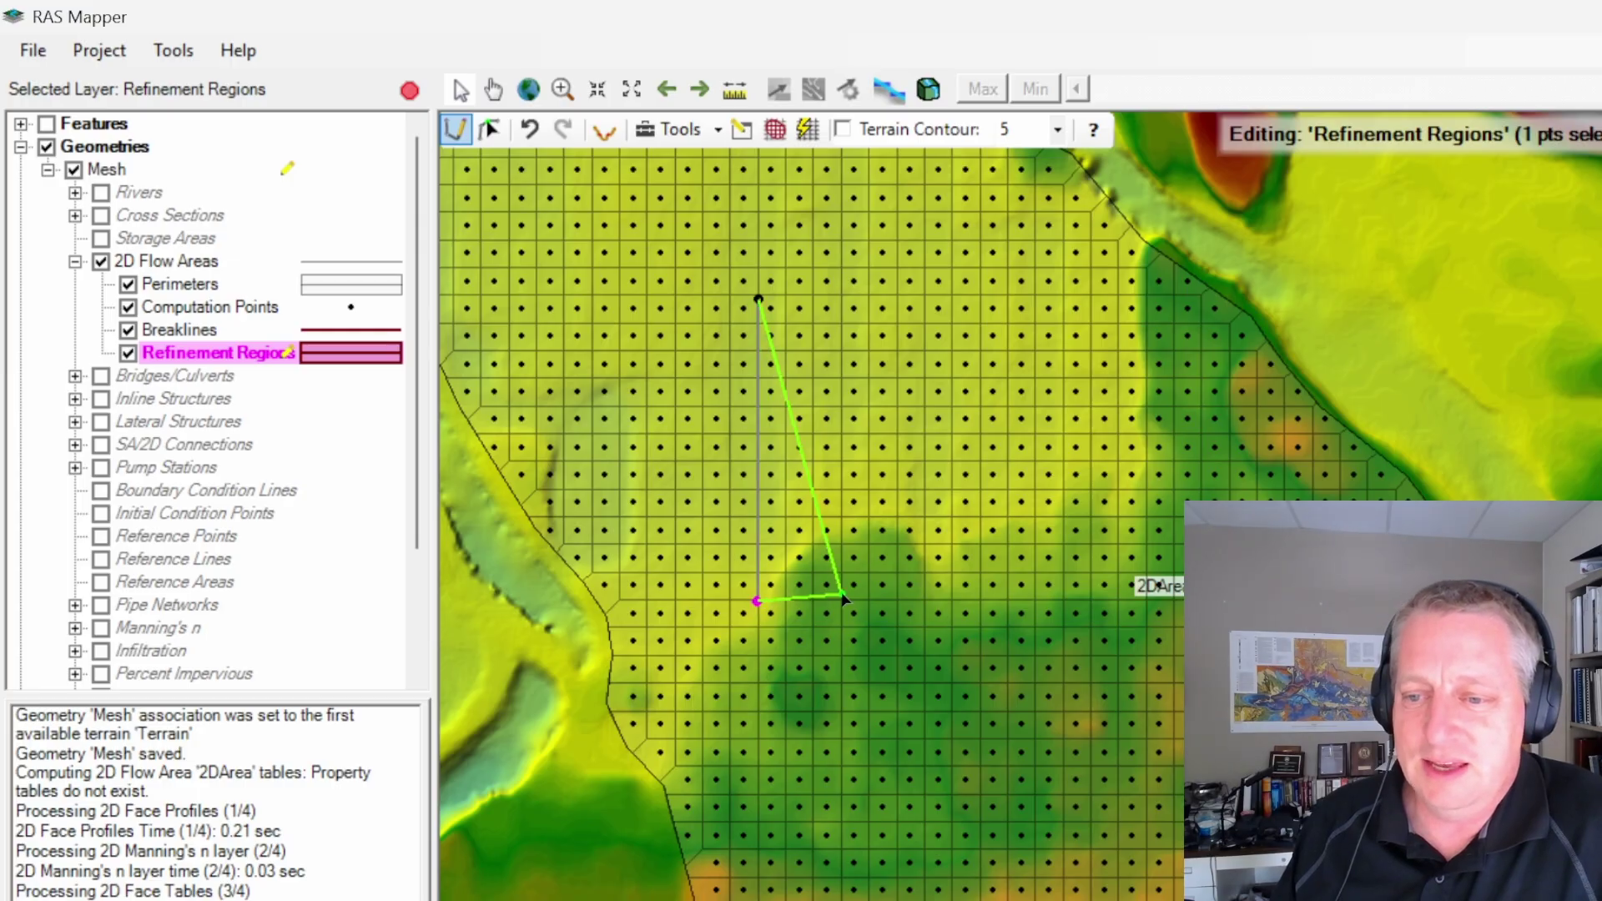
{"action": "left_click", "coordinate": [1009, 602]}
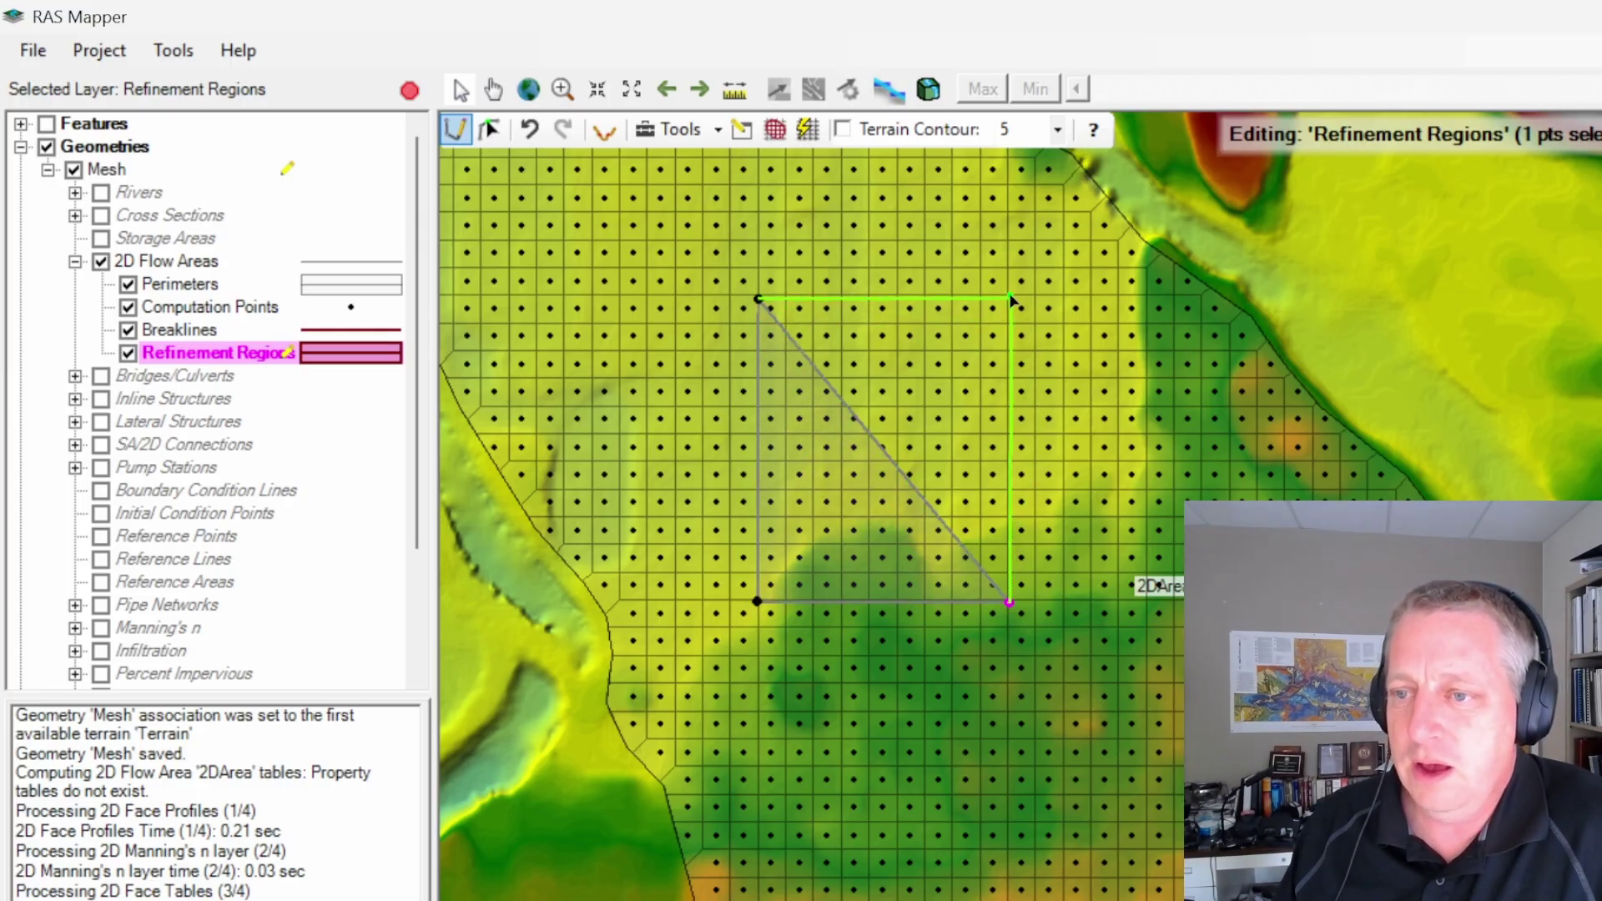
{"action": "double_click", "coordinate": [1010, 297]}
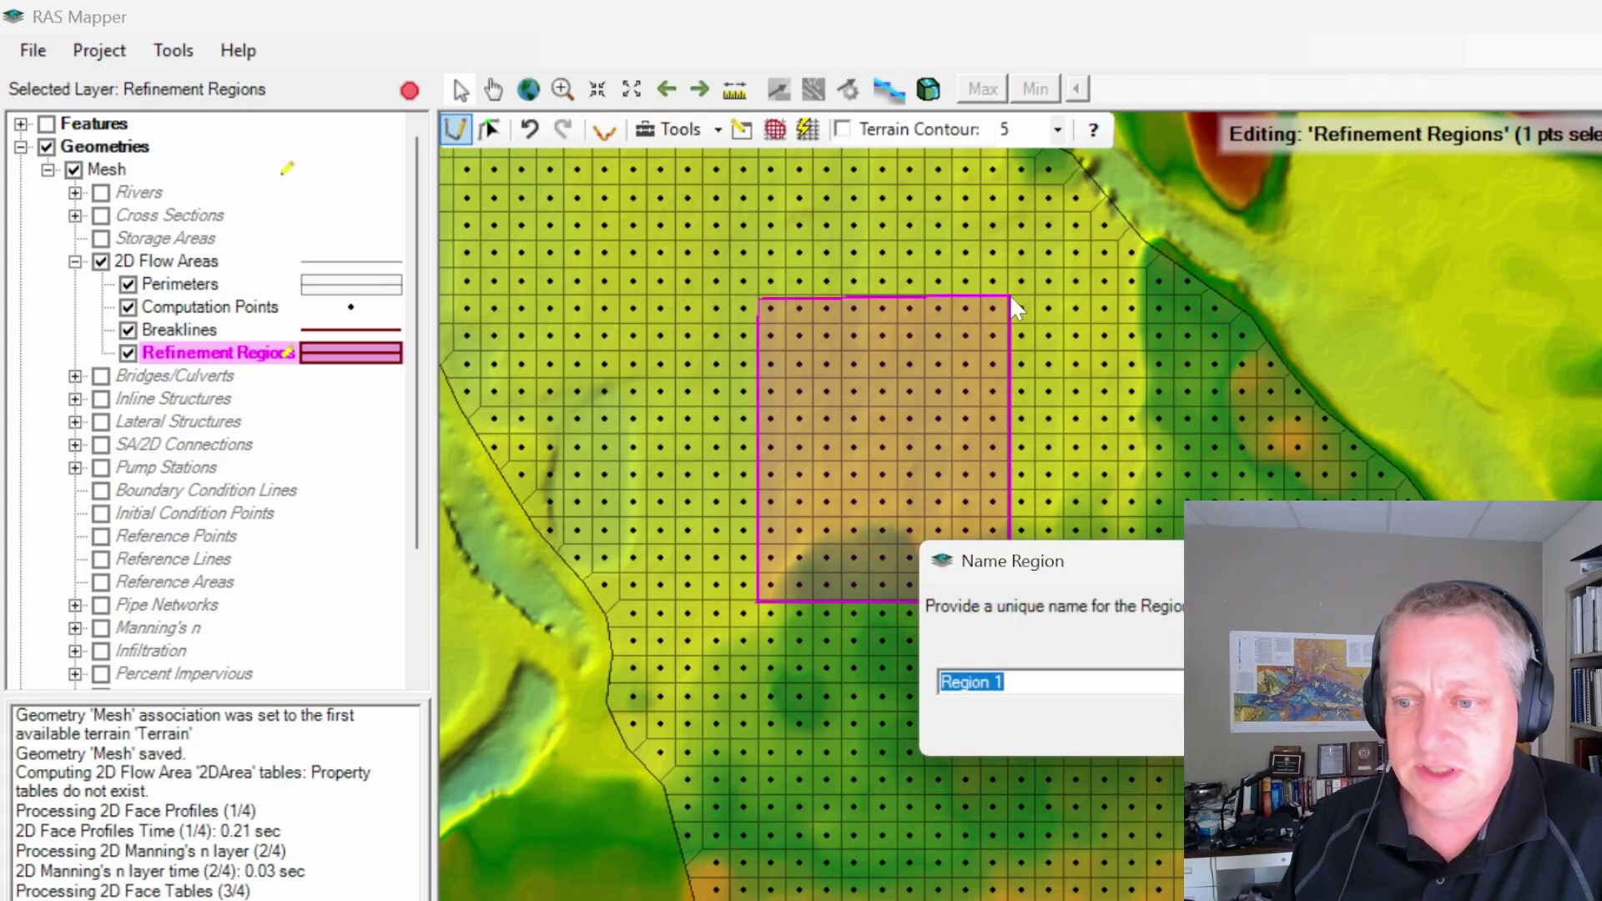
{"action": "key", "text": "Return"}
{"action": "right_click", "coordinate": [822, 400]}
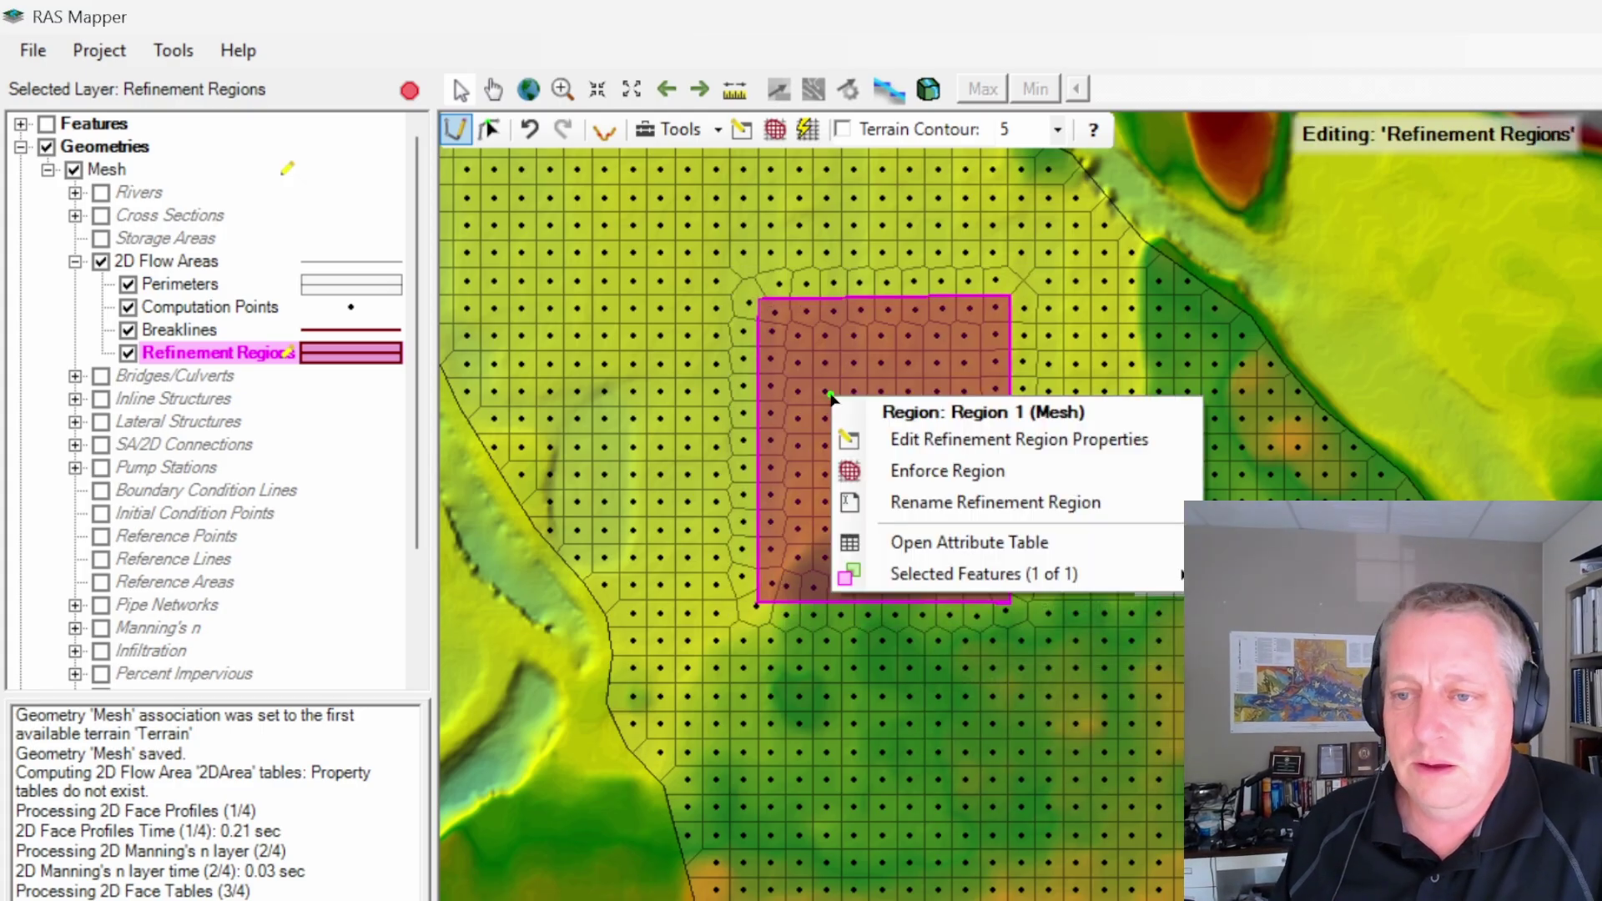
{"action": "left_click", "coordinate": [878, 445]}
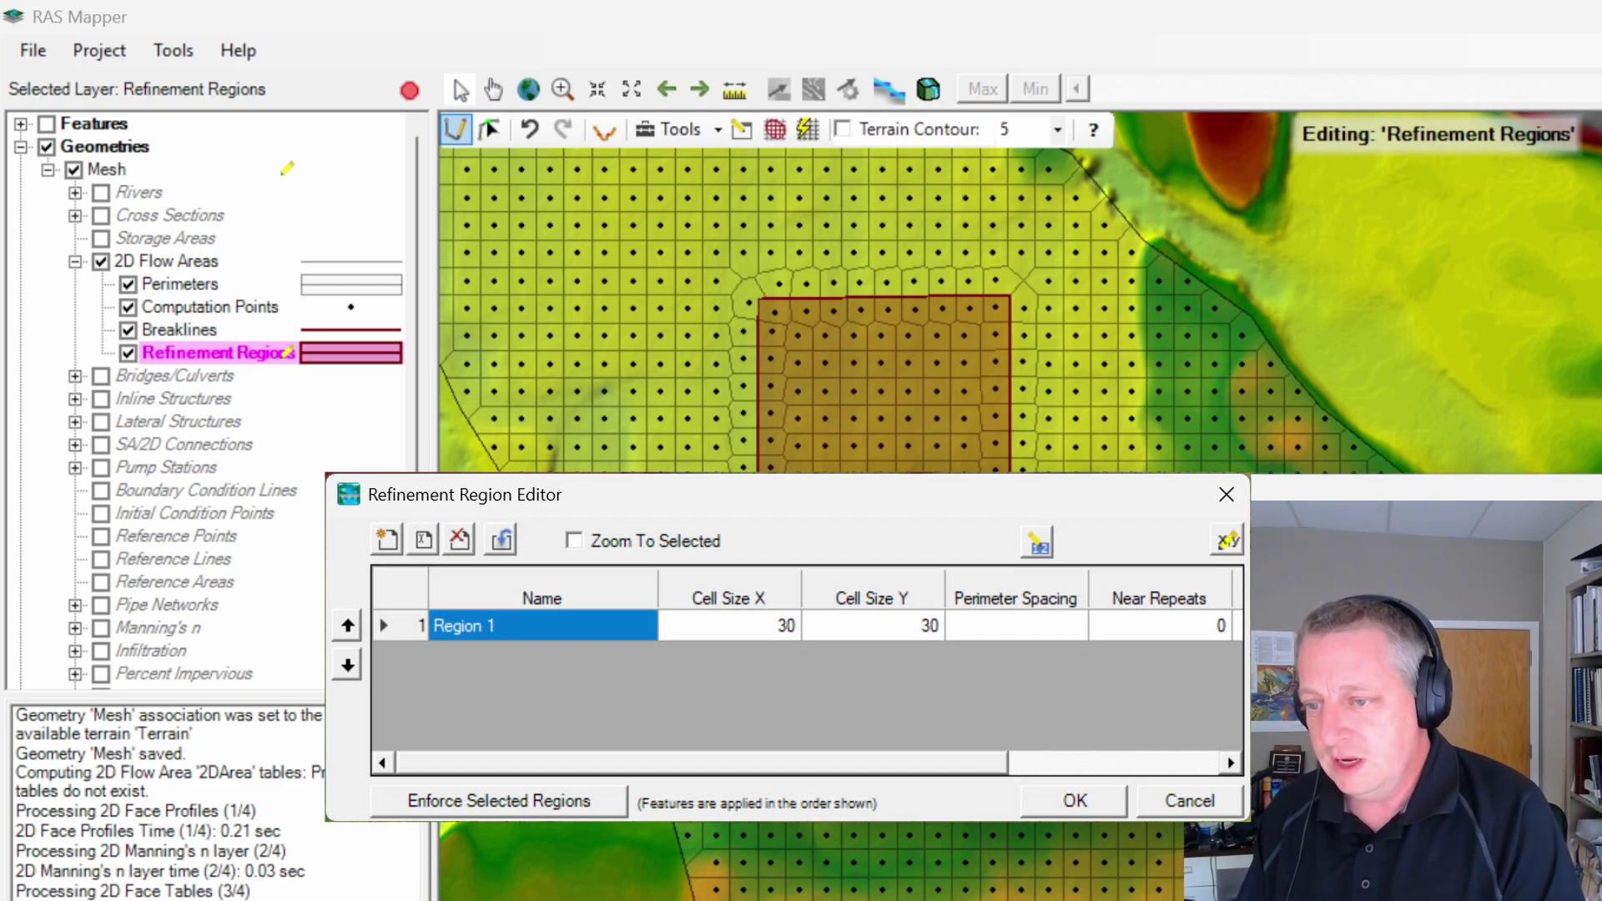
Step: Apply Region 1's refinement settings to fill it with fine cells, then stop editing and save
{"action": "key", "text": "Return"}
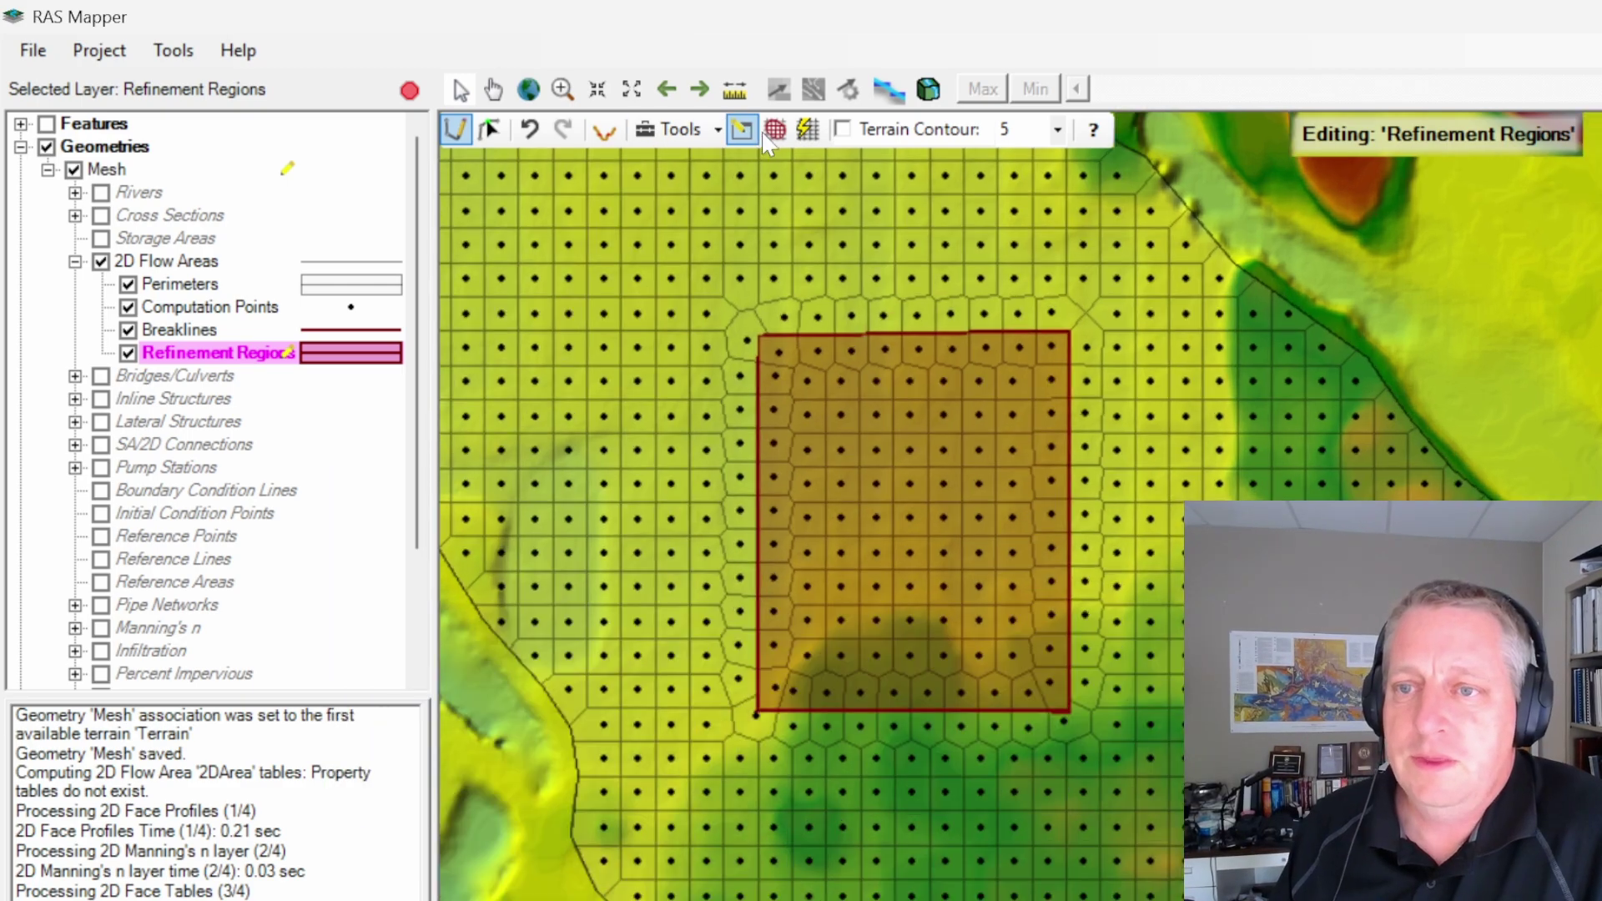
{"action": "scroll", "coordinate": [955, 373], "scroll_direction": "up", "scroll_amount": 2}
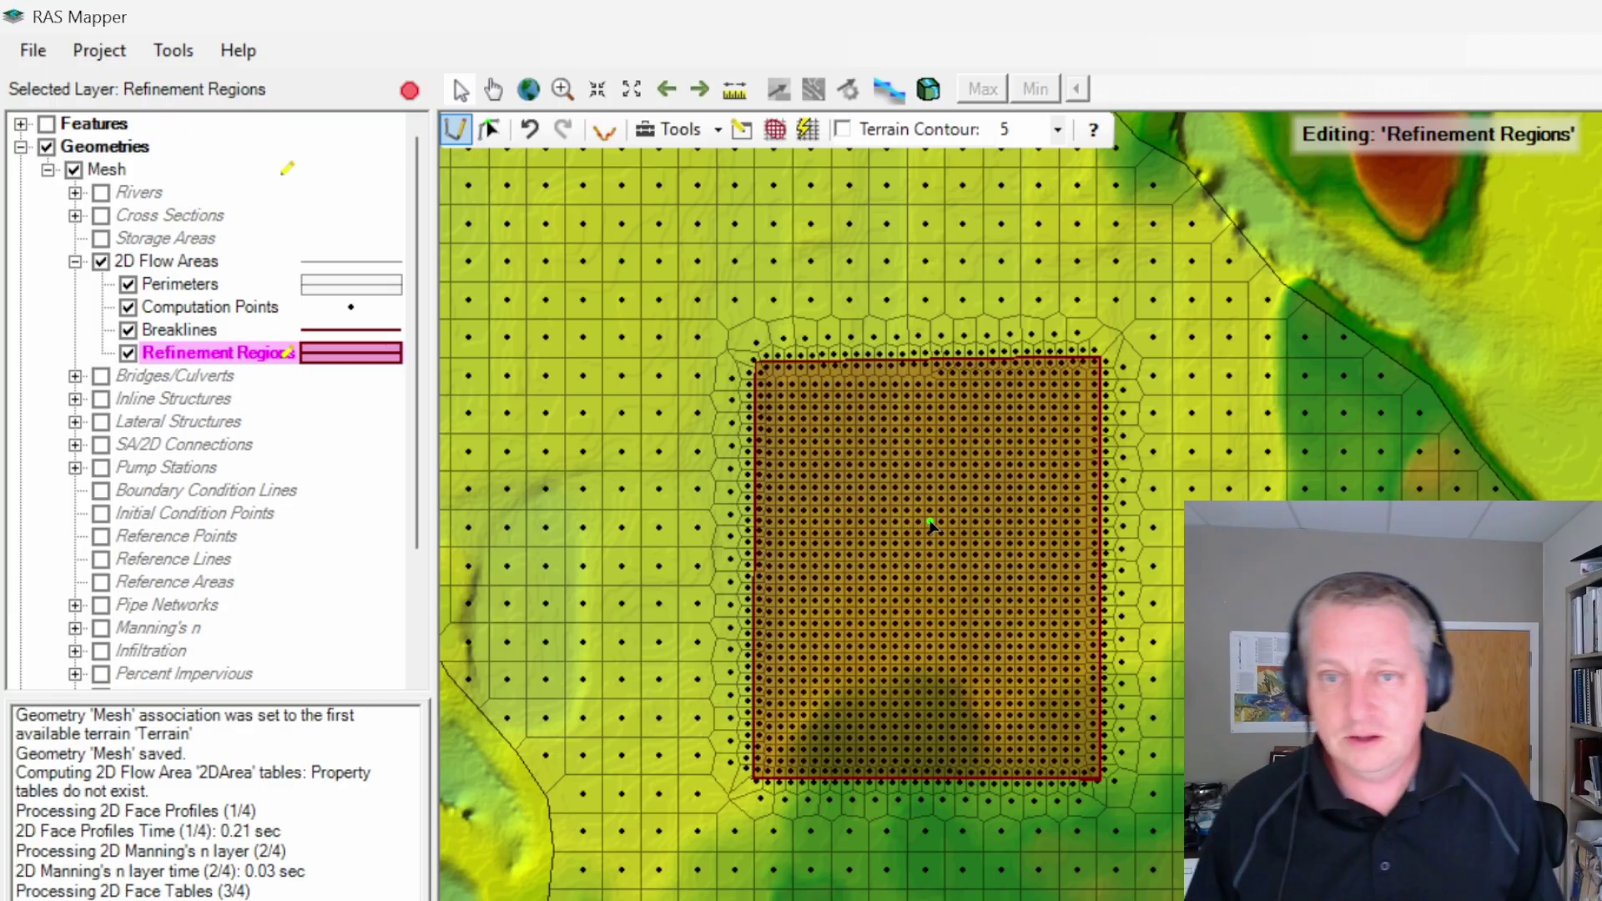
{"action": "left_click", "coordinate": [409, 90]}
{"action": "left_click", "coordinate": [1125, 774]}
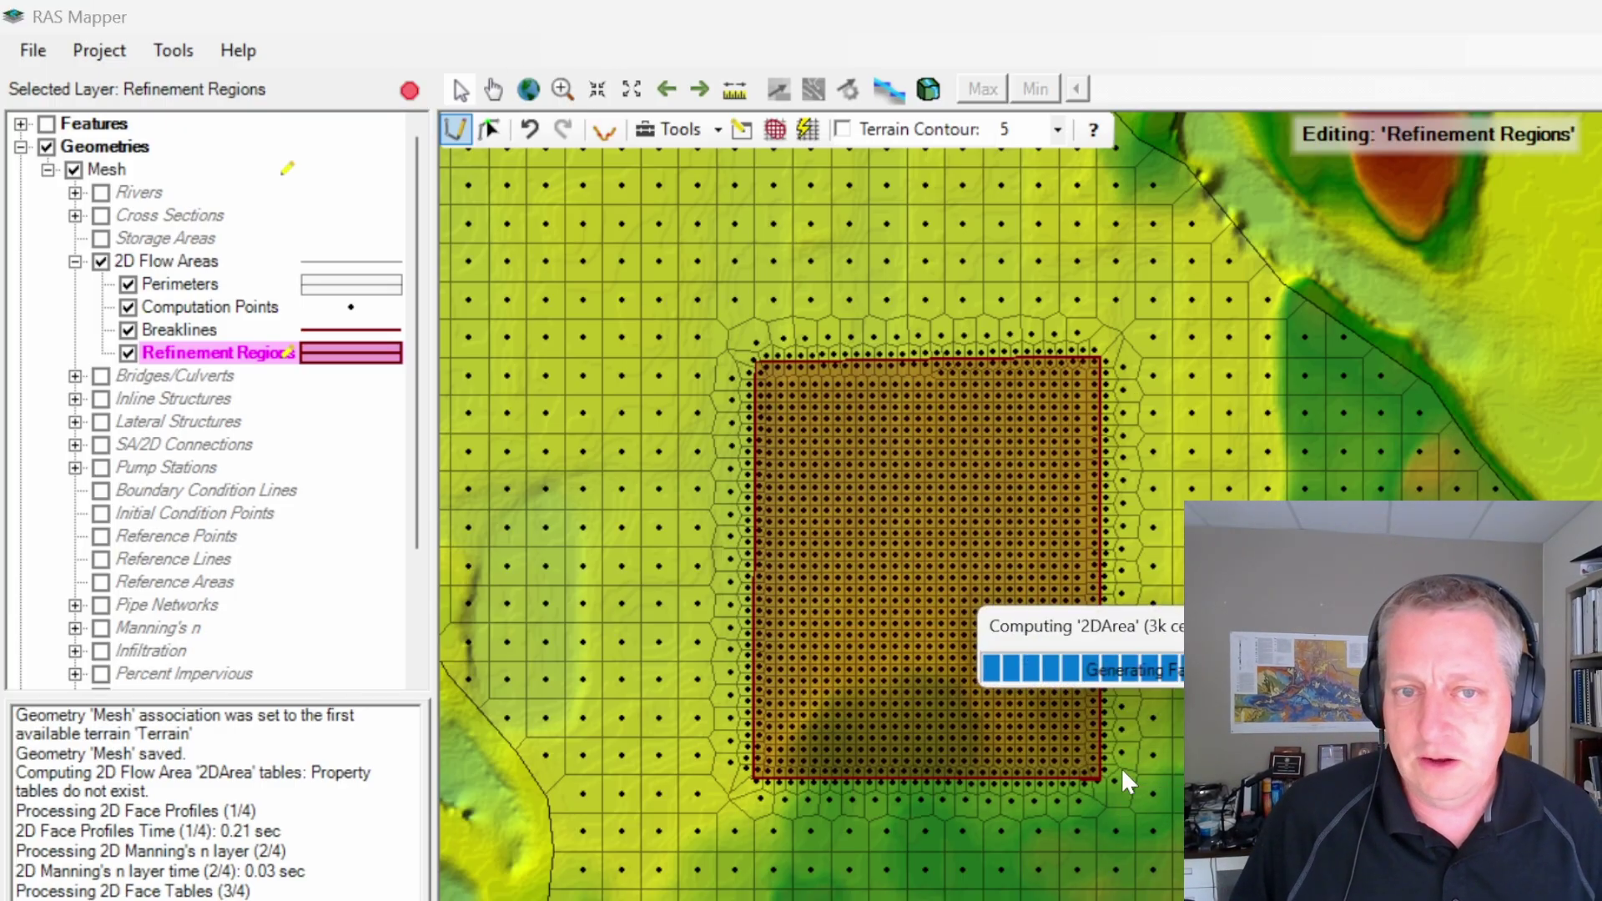
Step: Hide the Mesh geometry, create a new River geometry tied to the terrain, and start editing it
{"action": "left_click", "coordinate": [74, 170]}
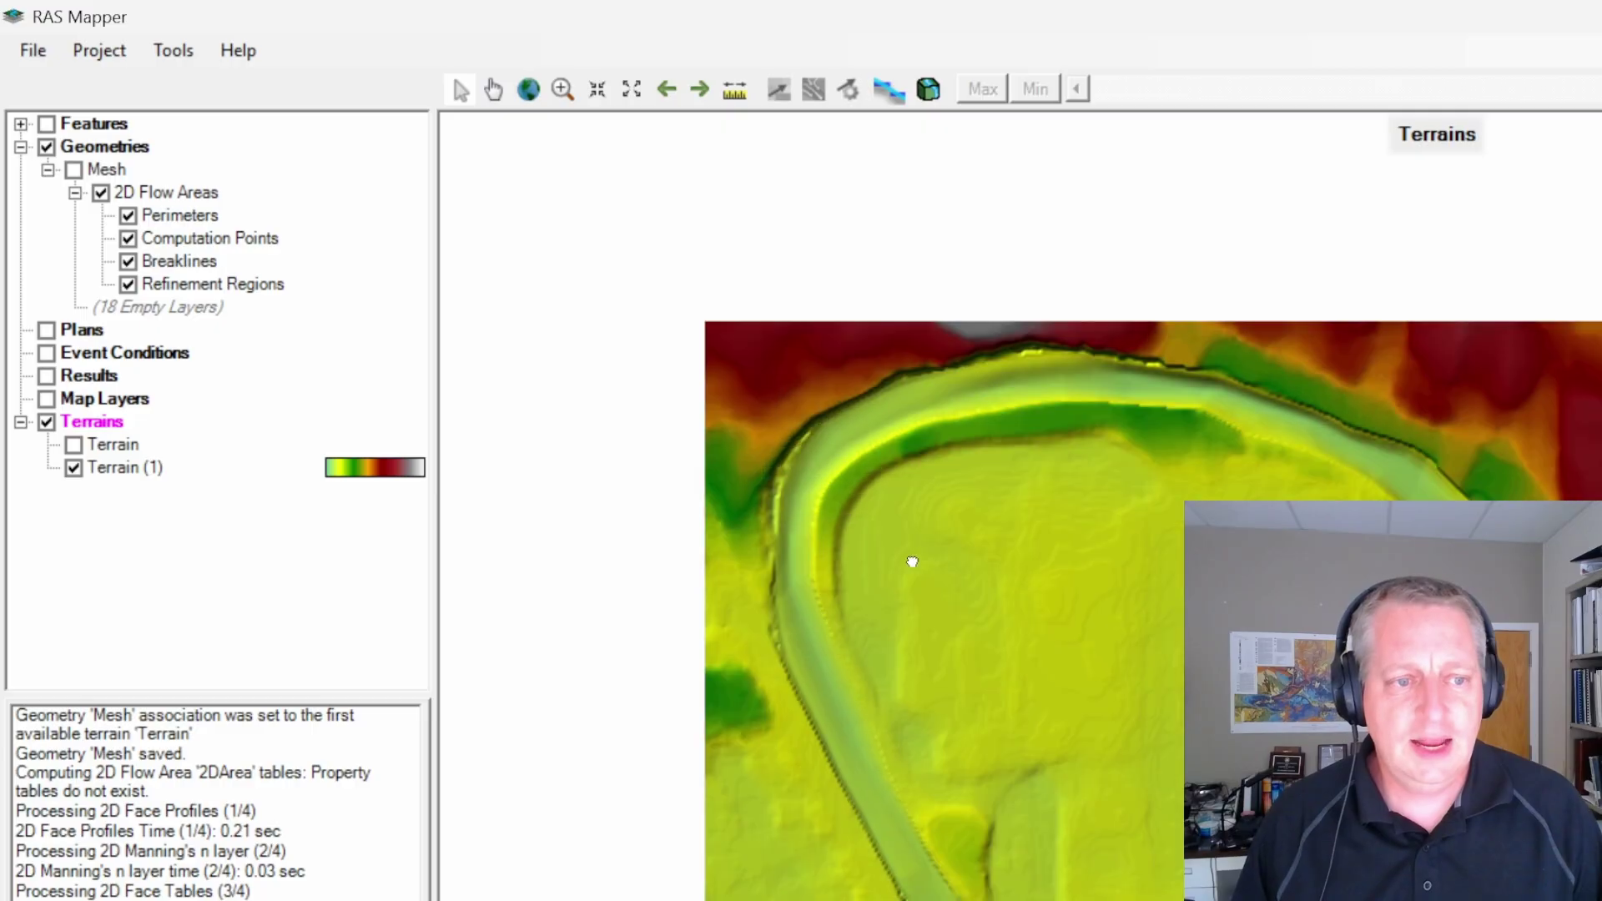
{"action": "left_click_drag", "start_coordinate": [912, 562], "coordinate": [937, 495]}
{"action": "right_click", "coordinate": [125, 152]}
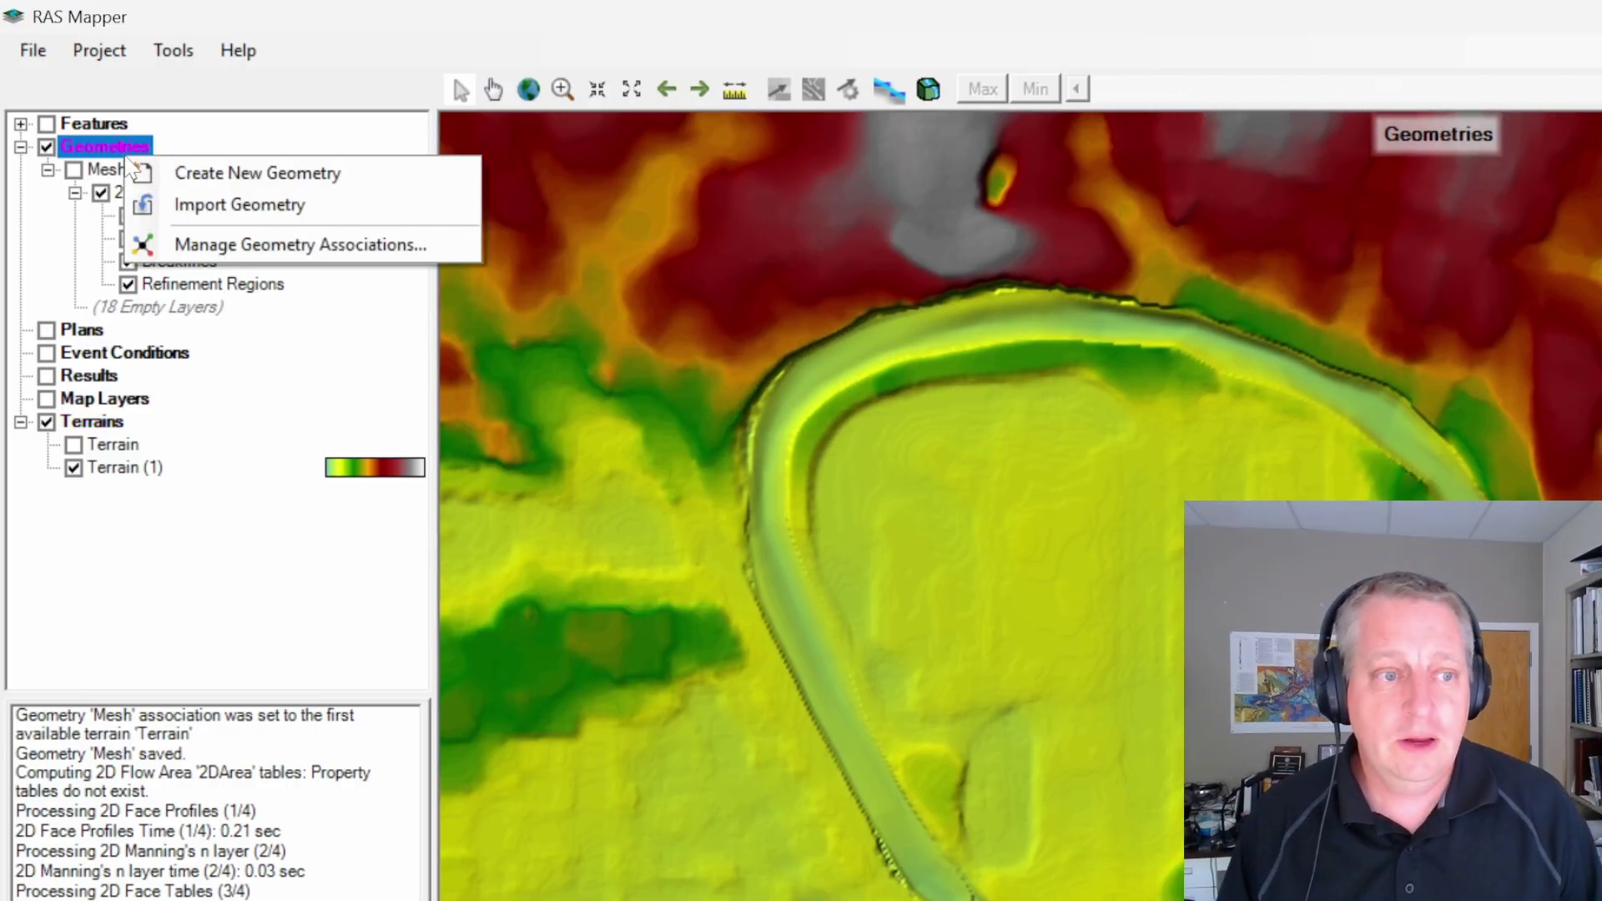
{"action": "left_click", "coordinate": [242, 173]}
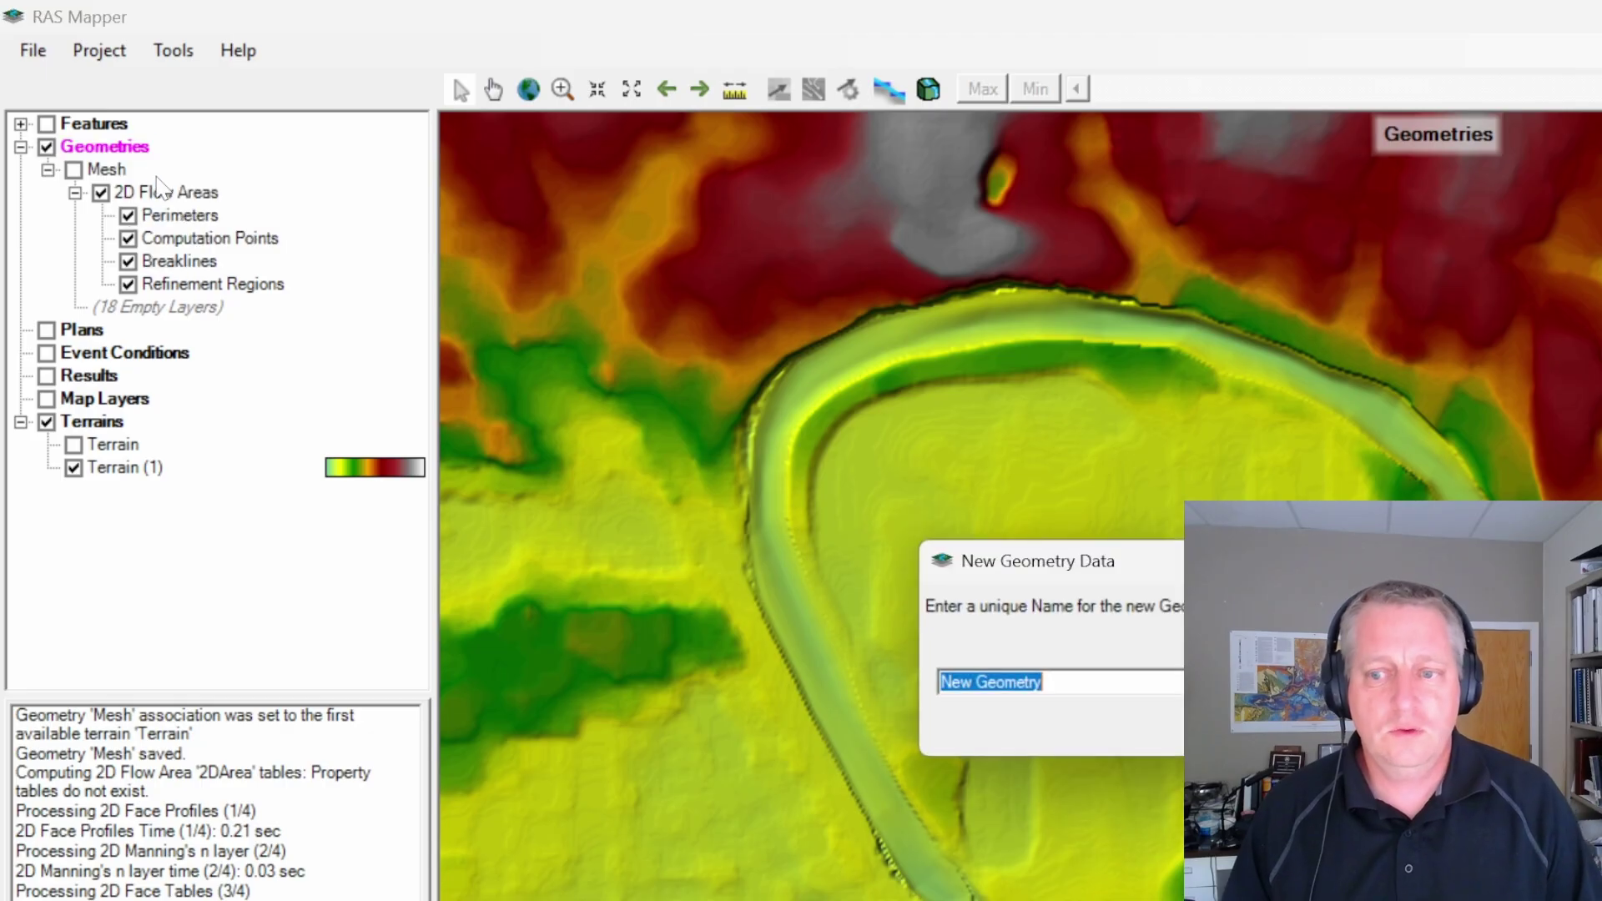
{"action": "type", "text": "River"}
{"action": "key", "text": "Return"}
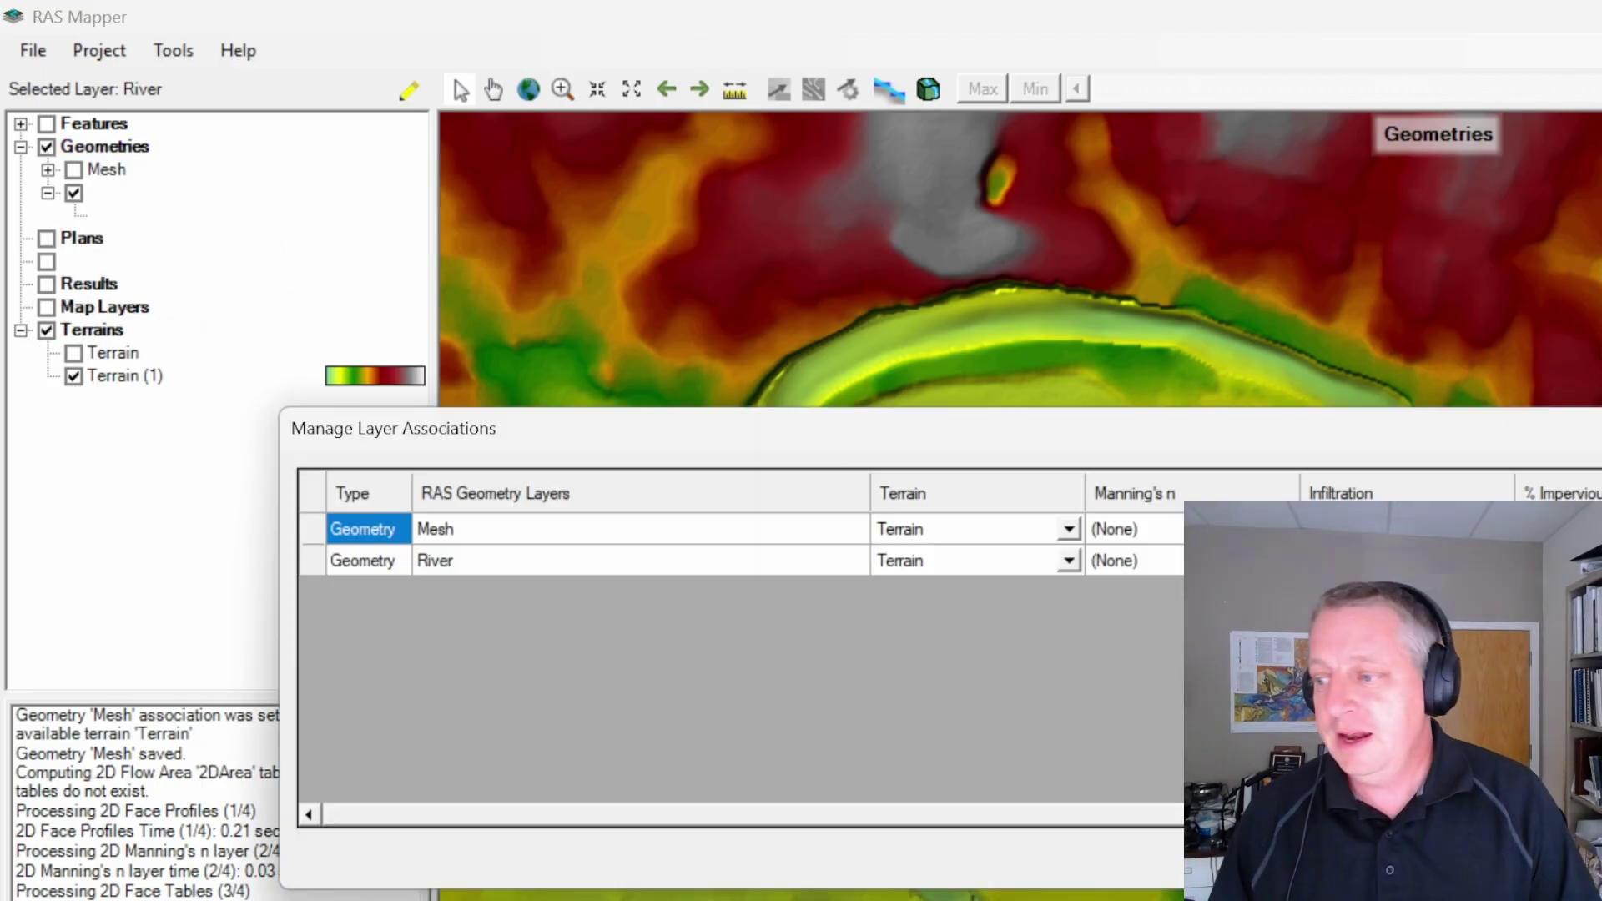
{"action": "key", "text": "Return"}
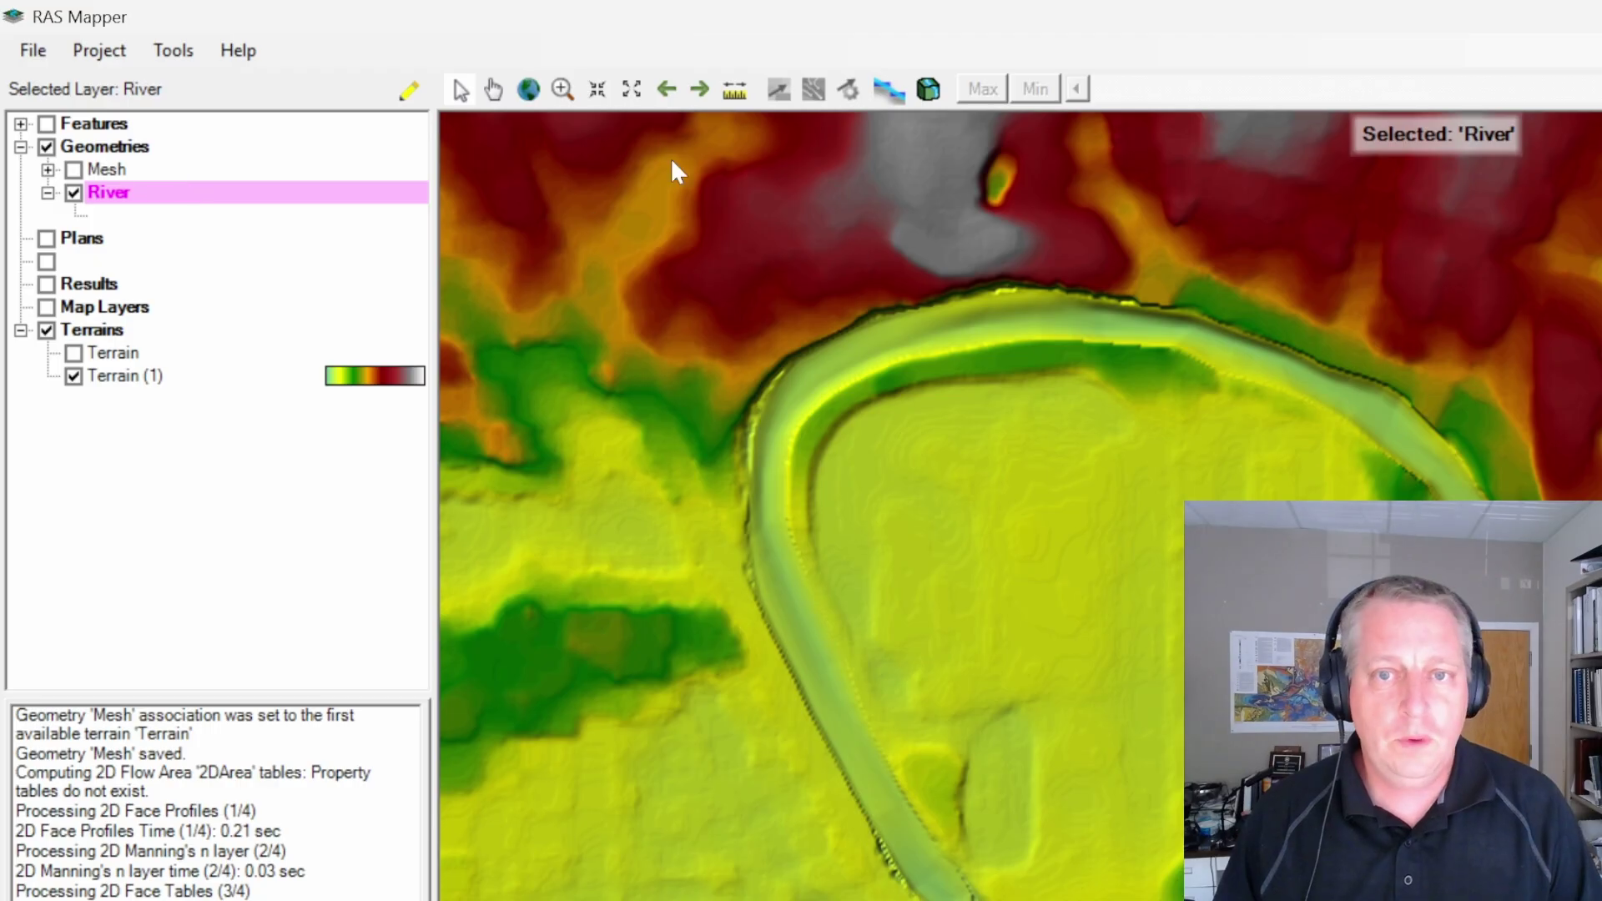
{"action": "left_click", "coordinate": [409, 90]}
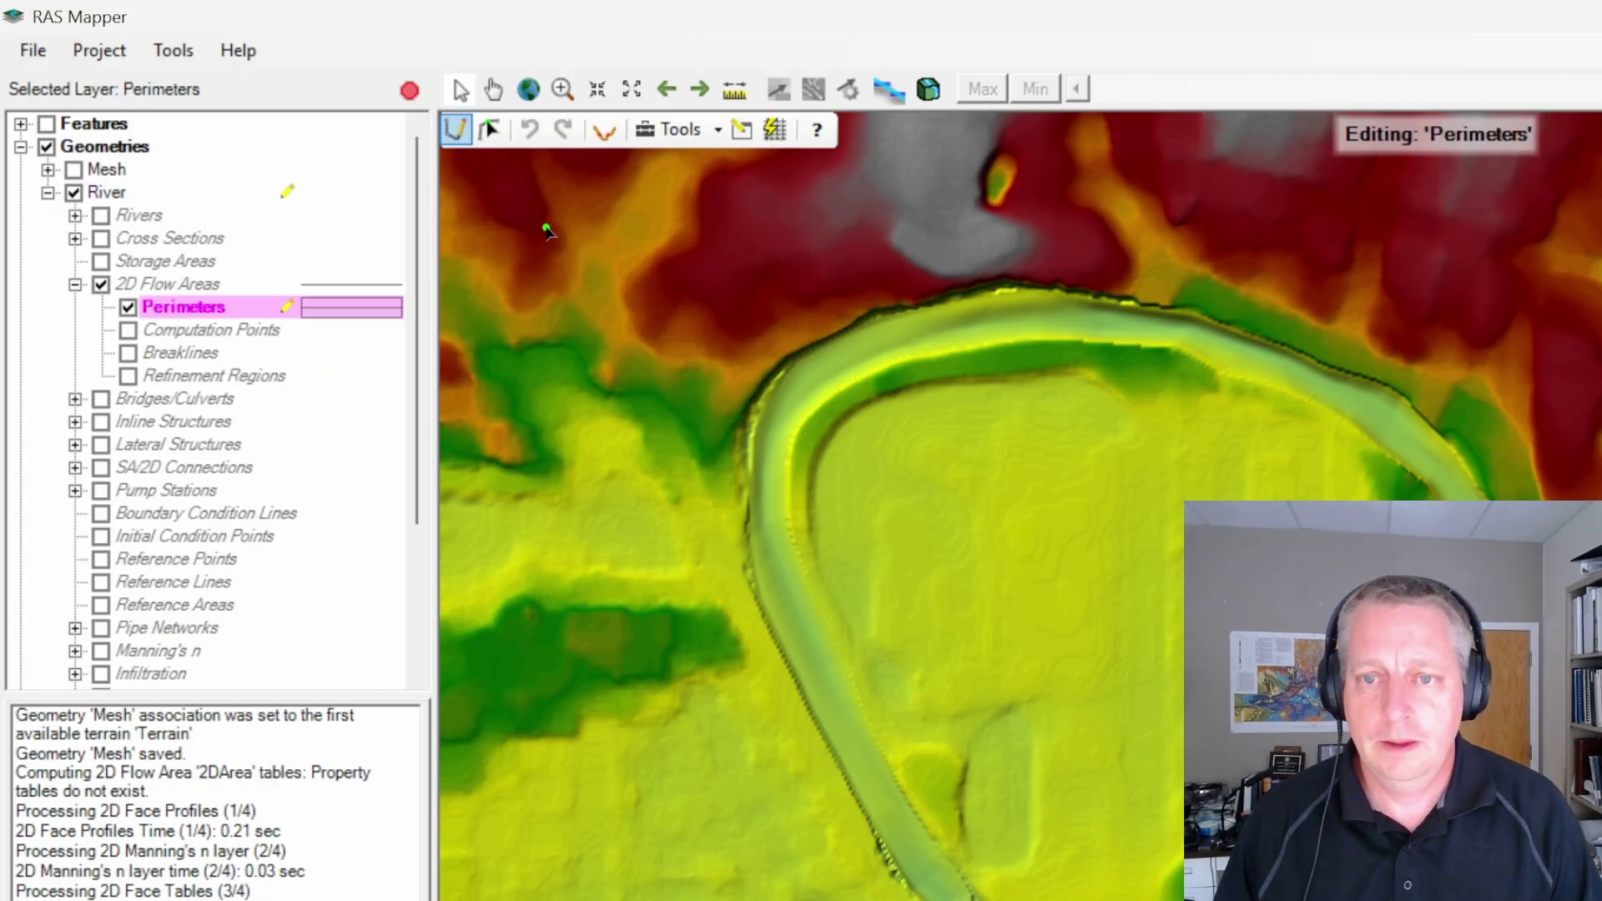
Step: Draw a rectangular perimeter around the river bend and name it Perimeter 1
{"action": "left_click", "coordinate": [499, 197]}
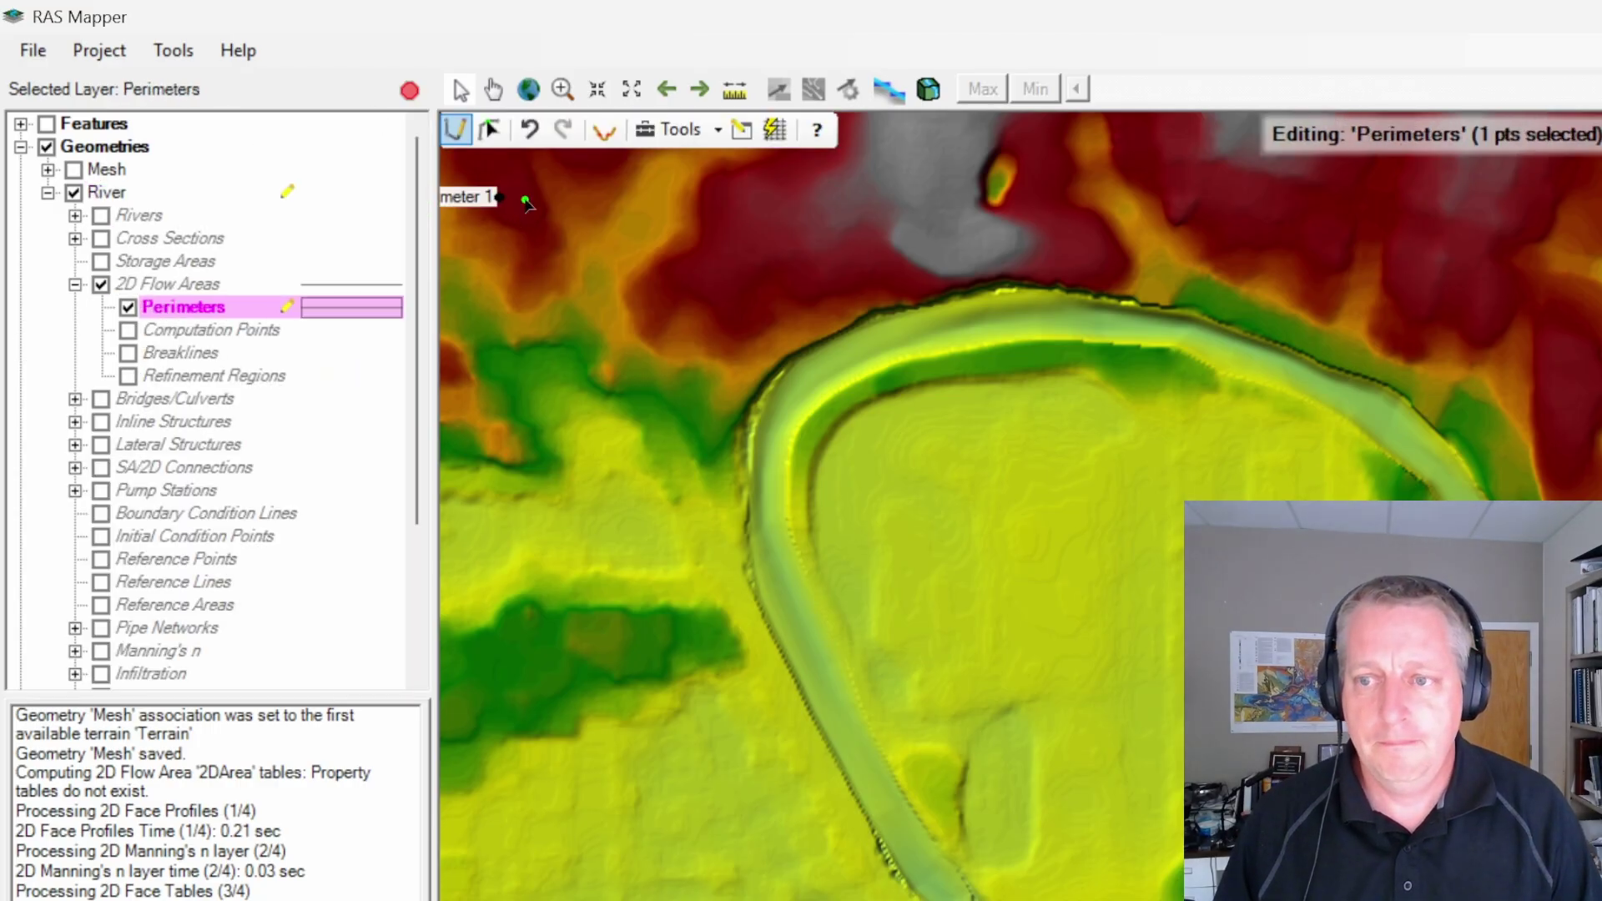
{"action": "left_click", "coordinate": [1282, 180]}
{"action": "left_click", "coordinate": [1335, 868]}
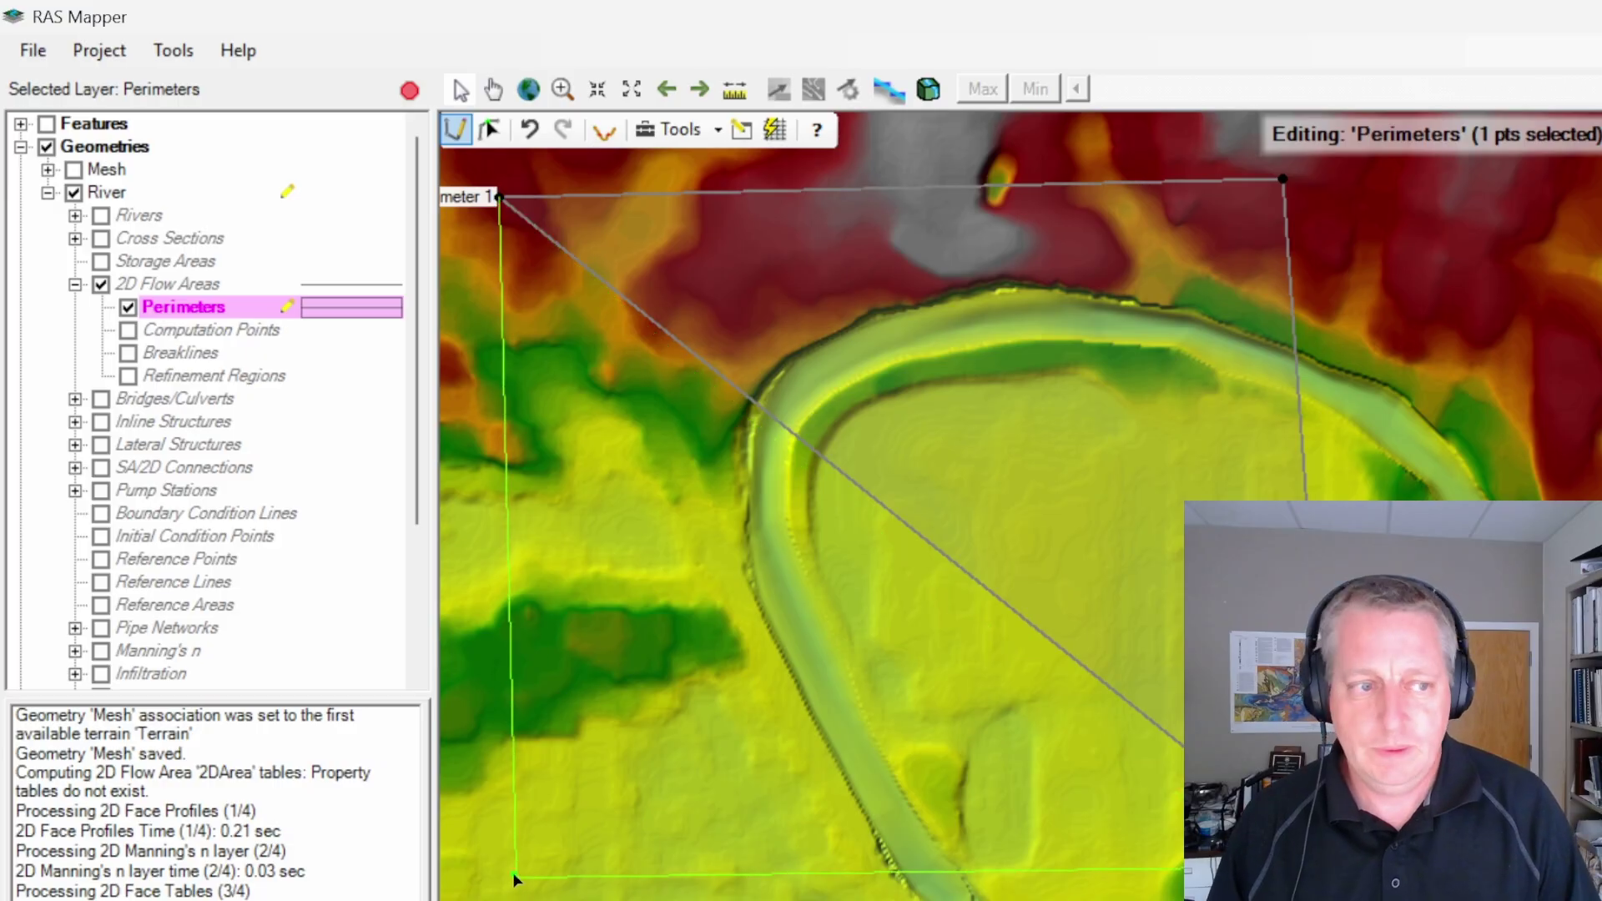
{"action": "double_click", "coordinate": [470, 849]}
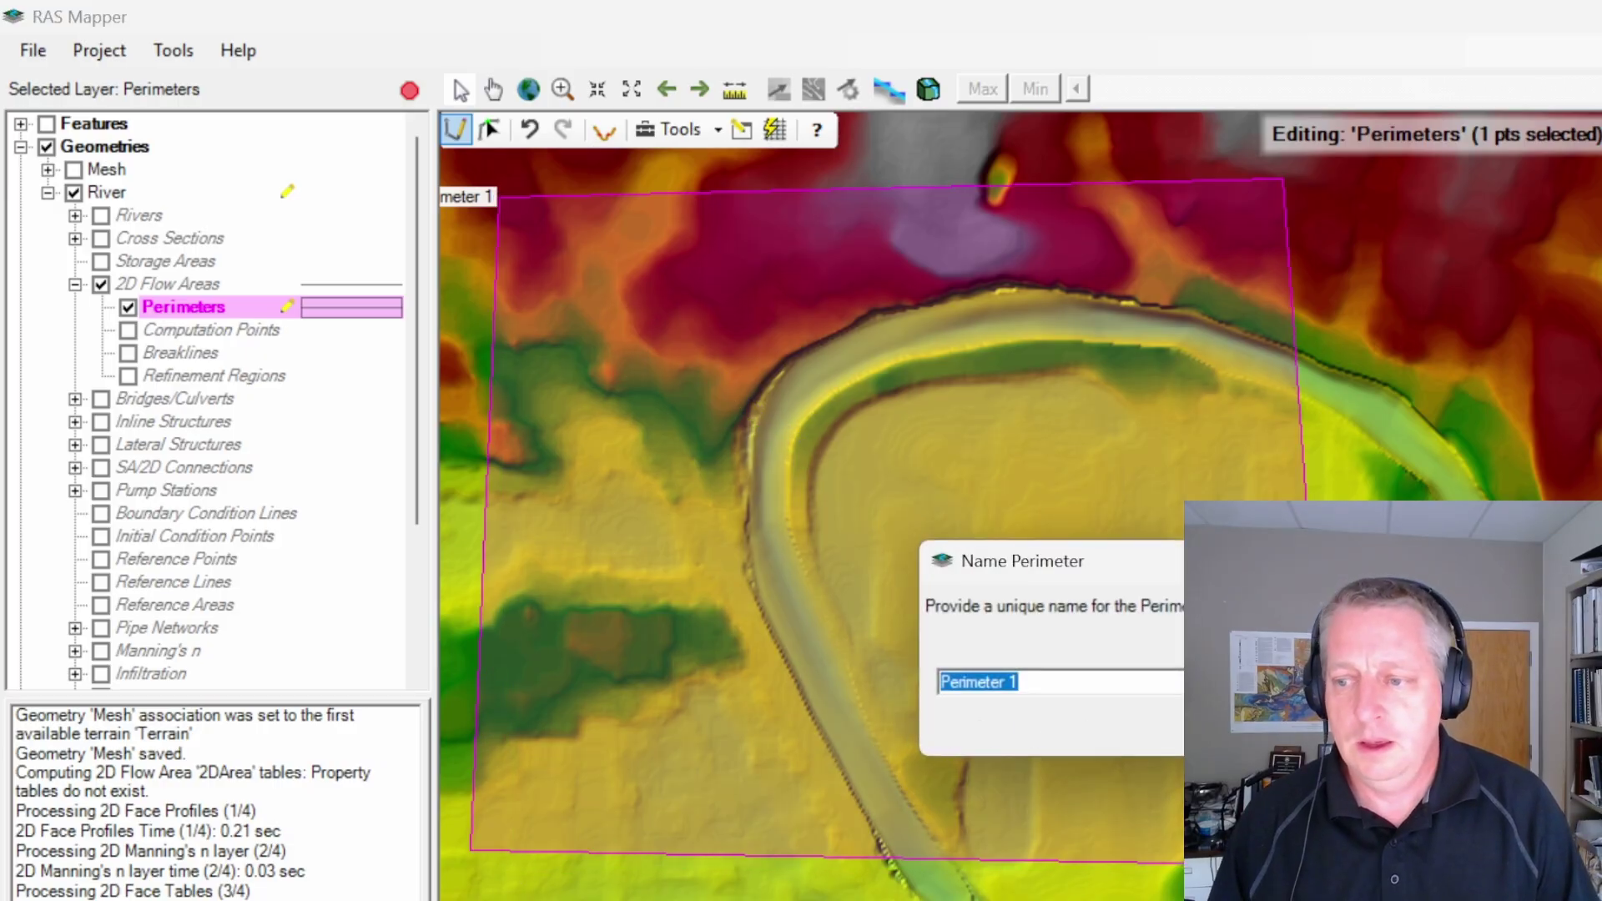
{"action": "key", "text": "Return"}
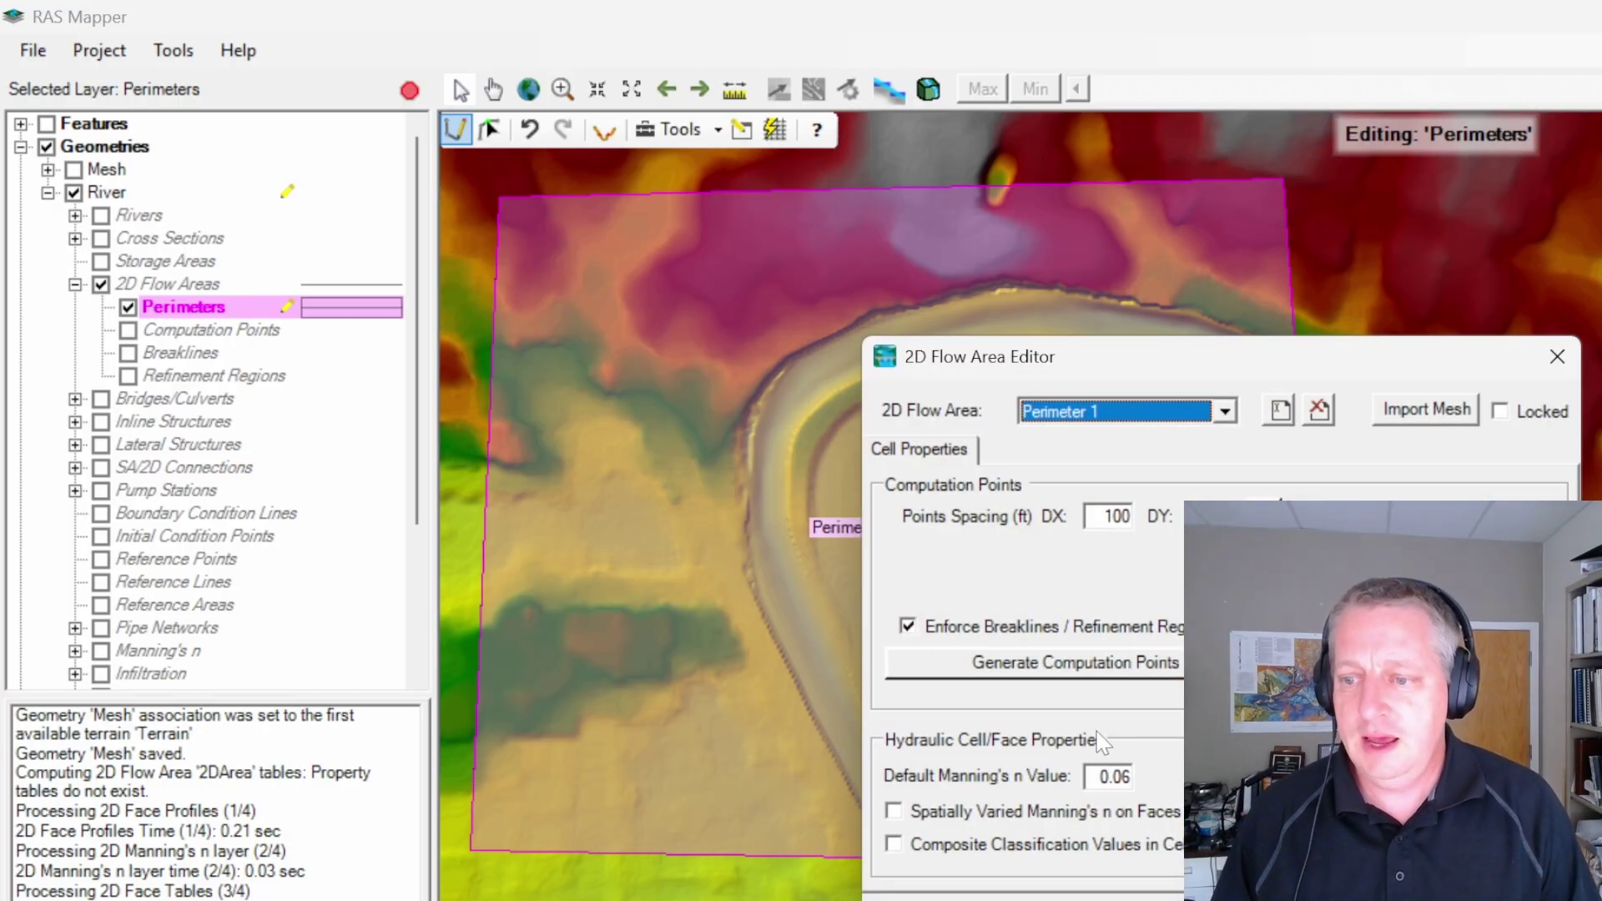
Step: Set default Manning's n to 0.04 and generate the 100-ft computation point grid
{"action": "left_click", "coordinate": [1128, 777]}
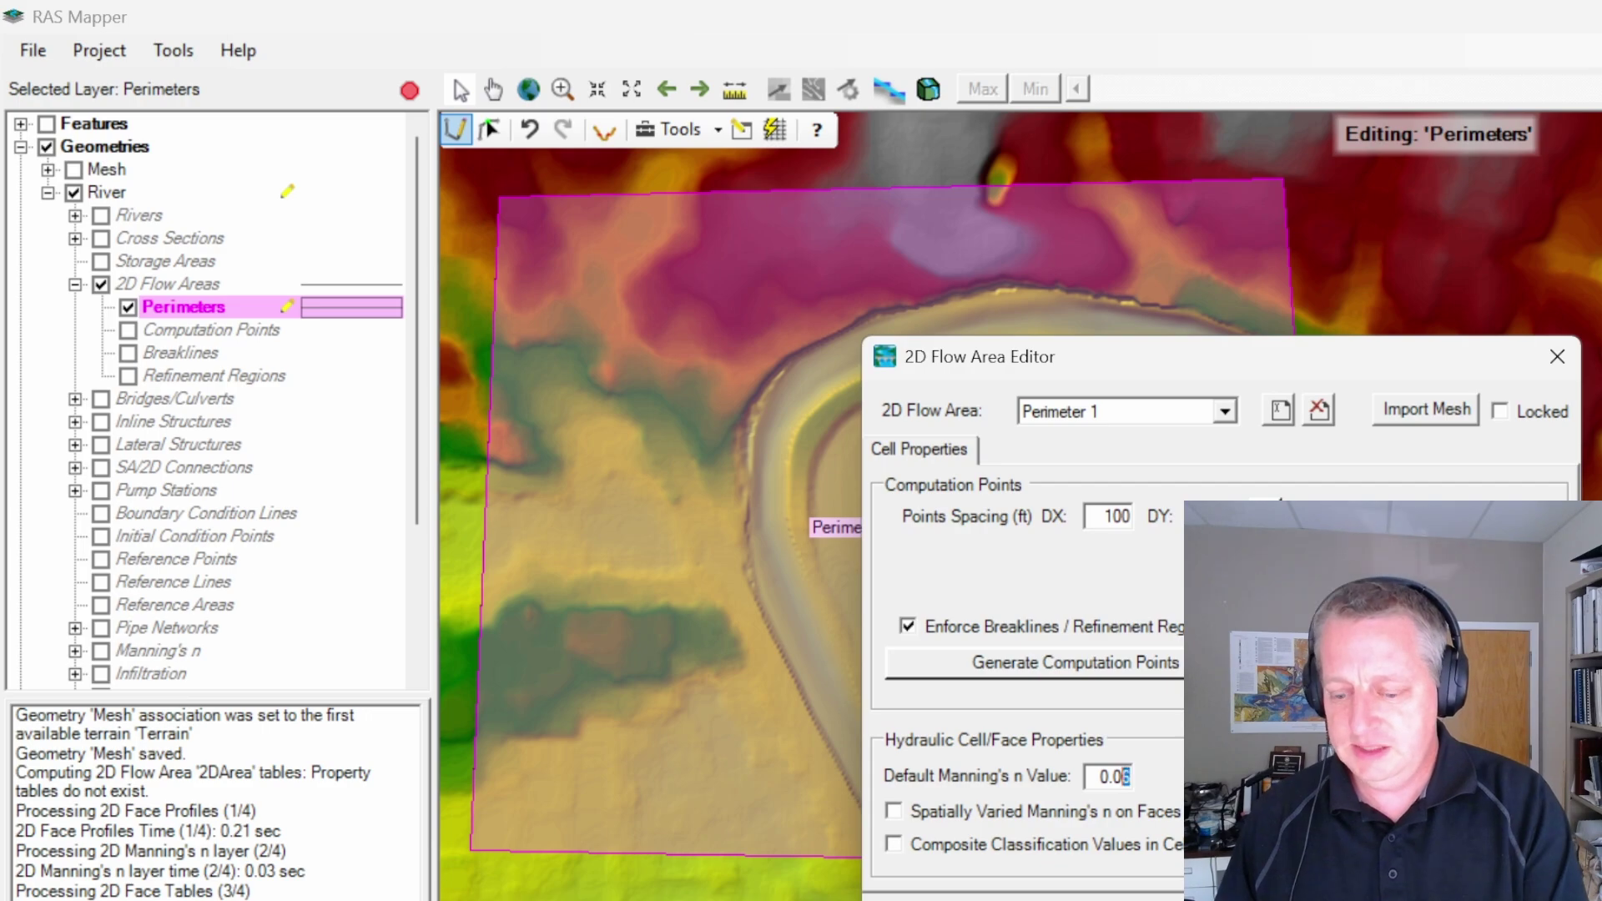
{"action": "type", "text": "4"}
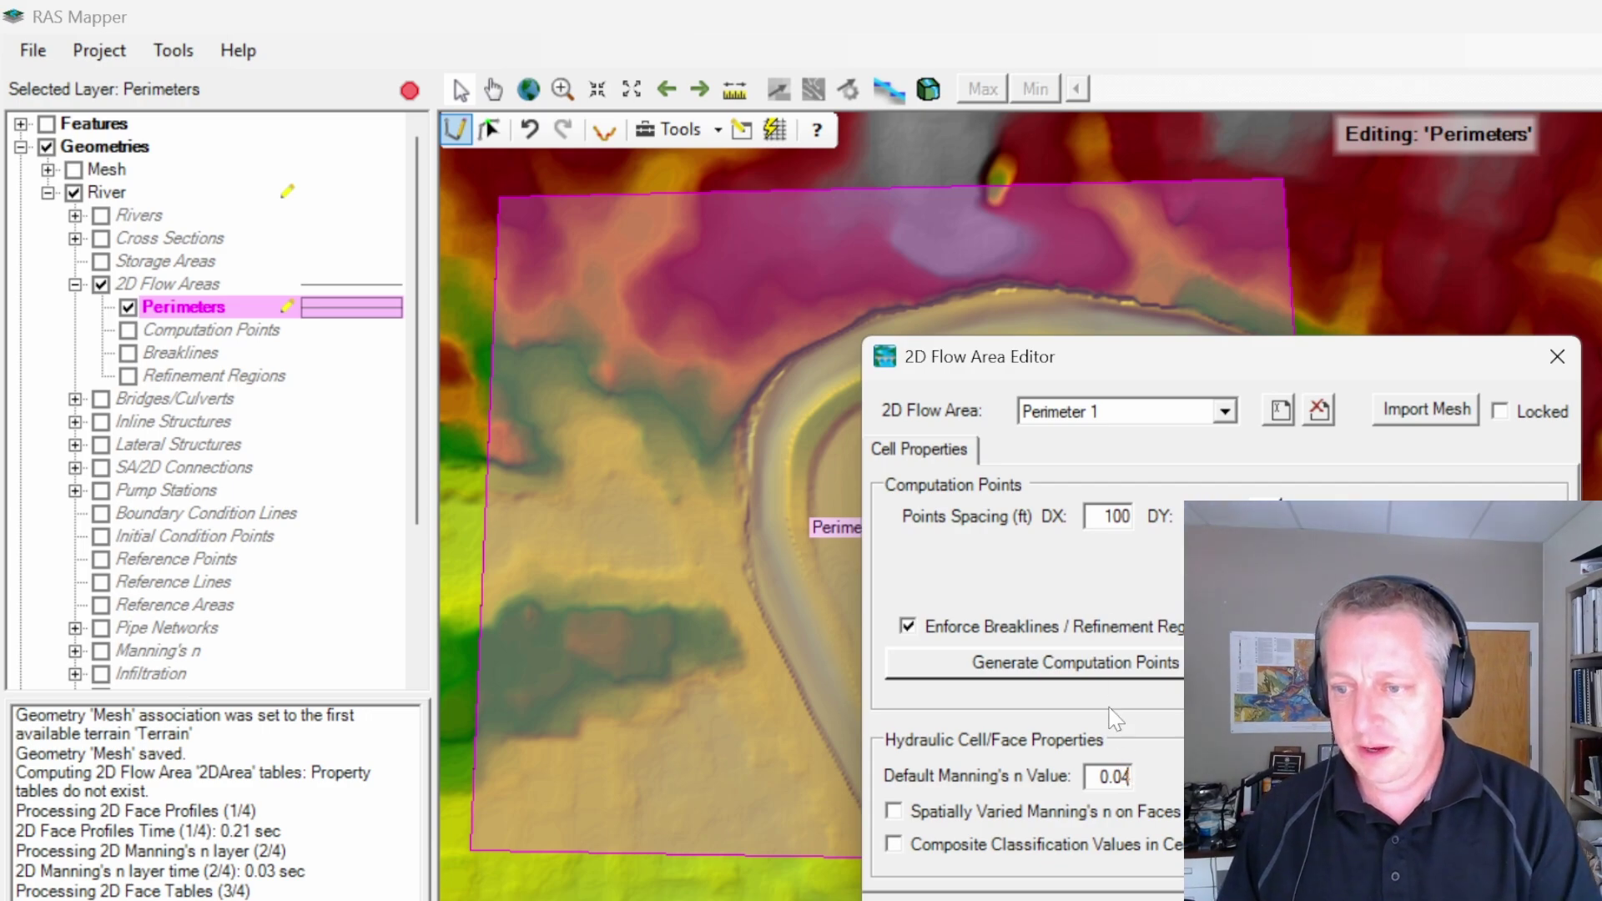
{"action": "left_click", "coordinate": [1110, 664]}
{"action": "left_click", "coordinate": [1557, 356]}
{"action": "scroll", "coordinate": [1379, 354], "scroll_direction": "up", "scroll_amount": 2}
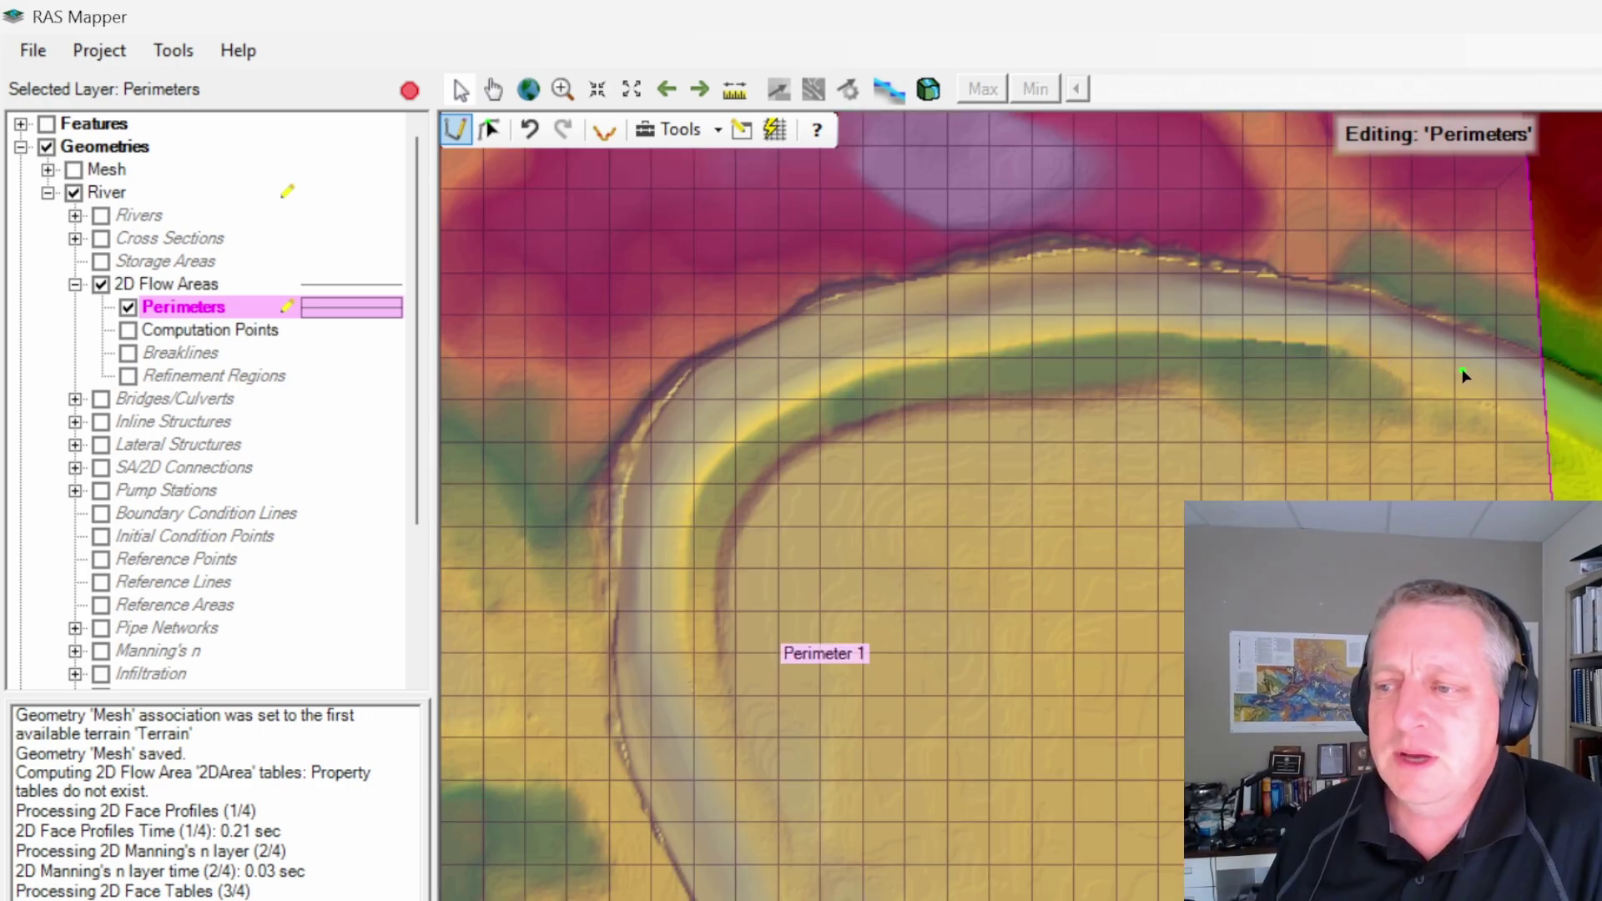
Step: Zoom in and out to inspect Perimeter 1's square-cell mesh around the river bend
{"action": "scroll", "coordinate": [1069, 302], "scroll_direction": "down", "scroll_amount": 1}
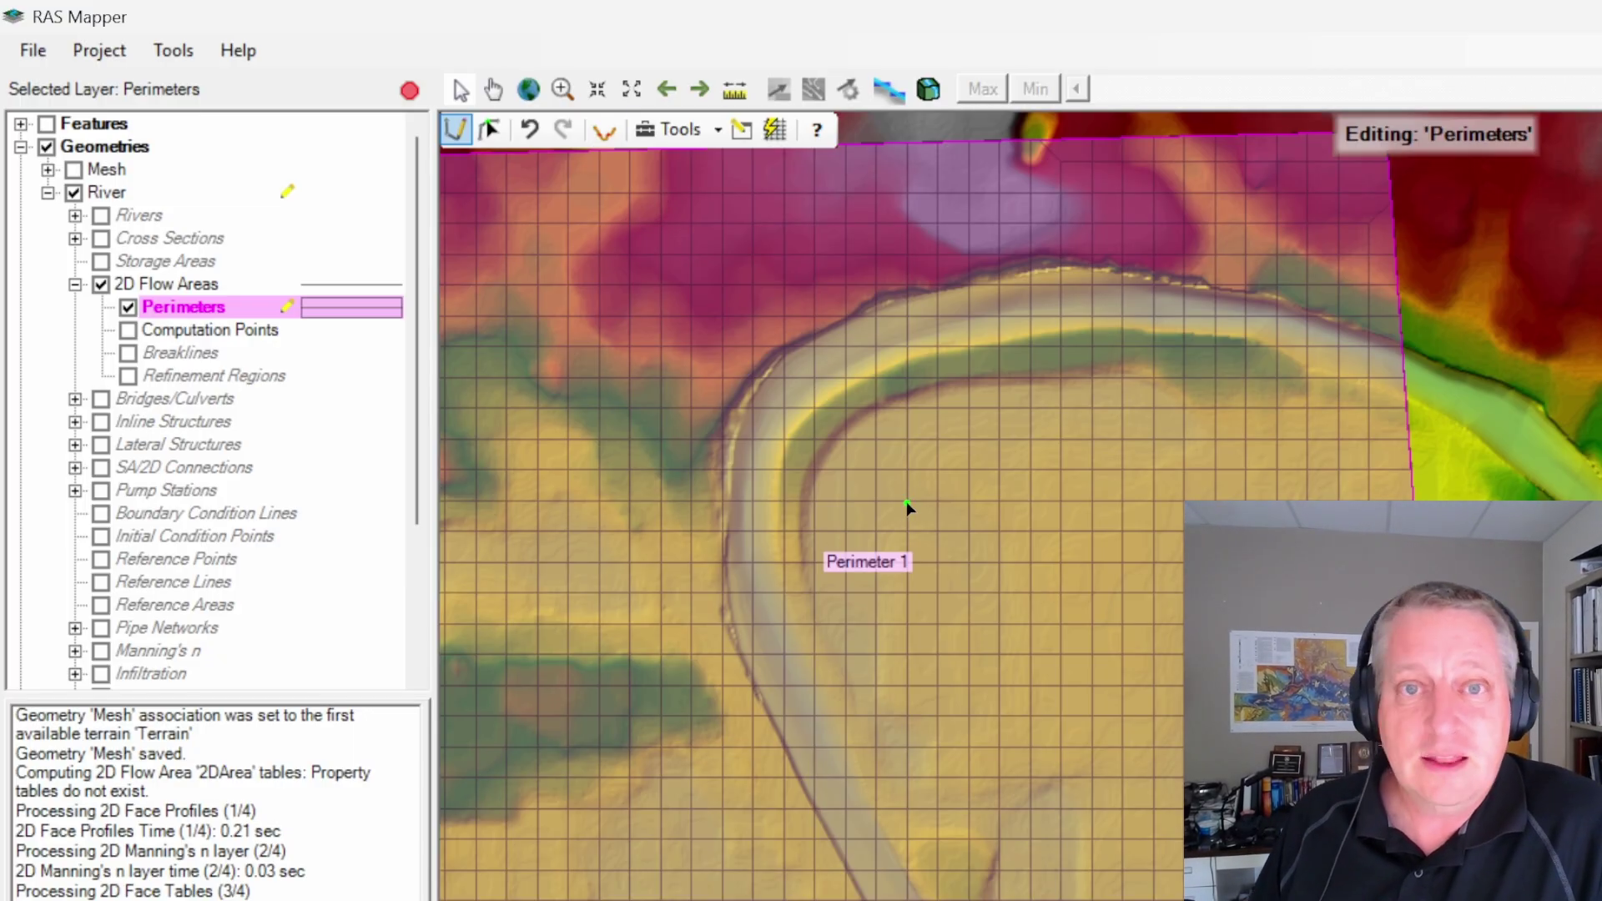
{"action": "scroll", "coordinate": [920, 348], "scroll_direction": "up", "scroll_amount": 5}
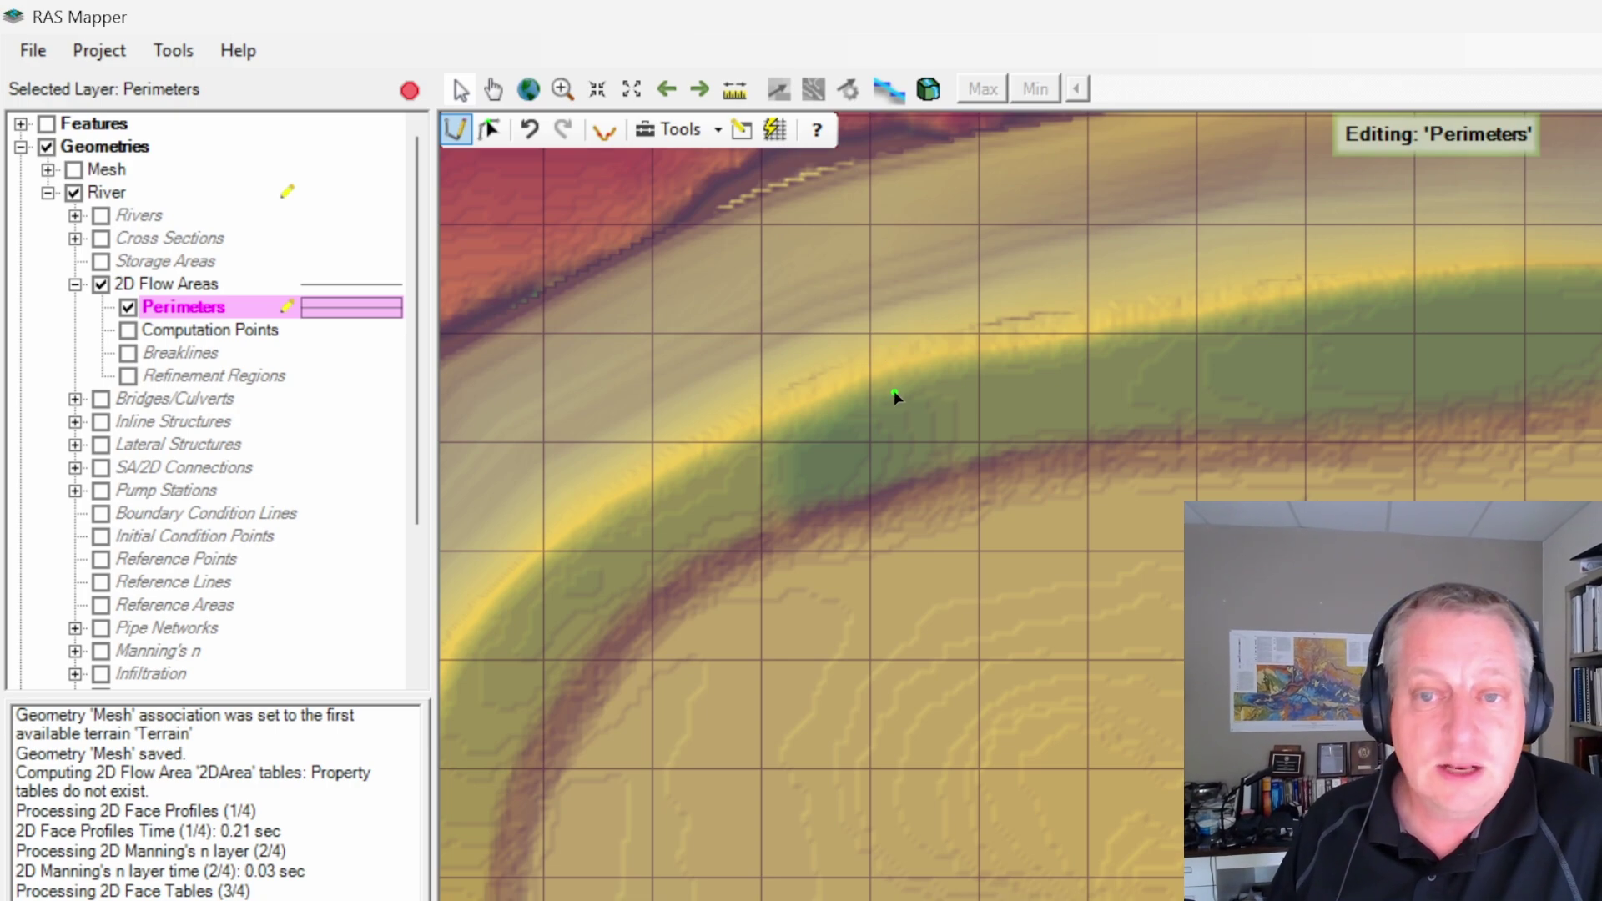
{"action": "scroll", "coordinate": [900, 394], "scroll_direction": "down", "scroll_amount": 3}
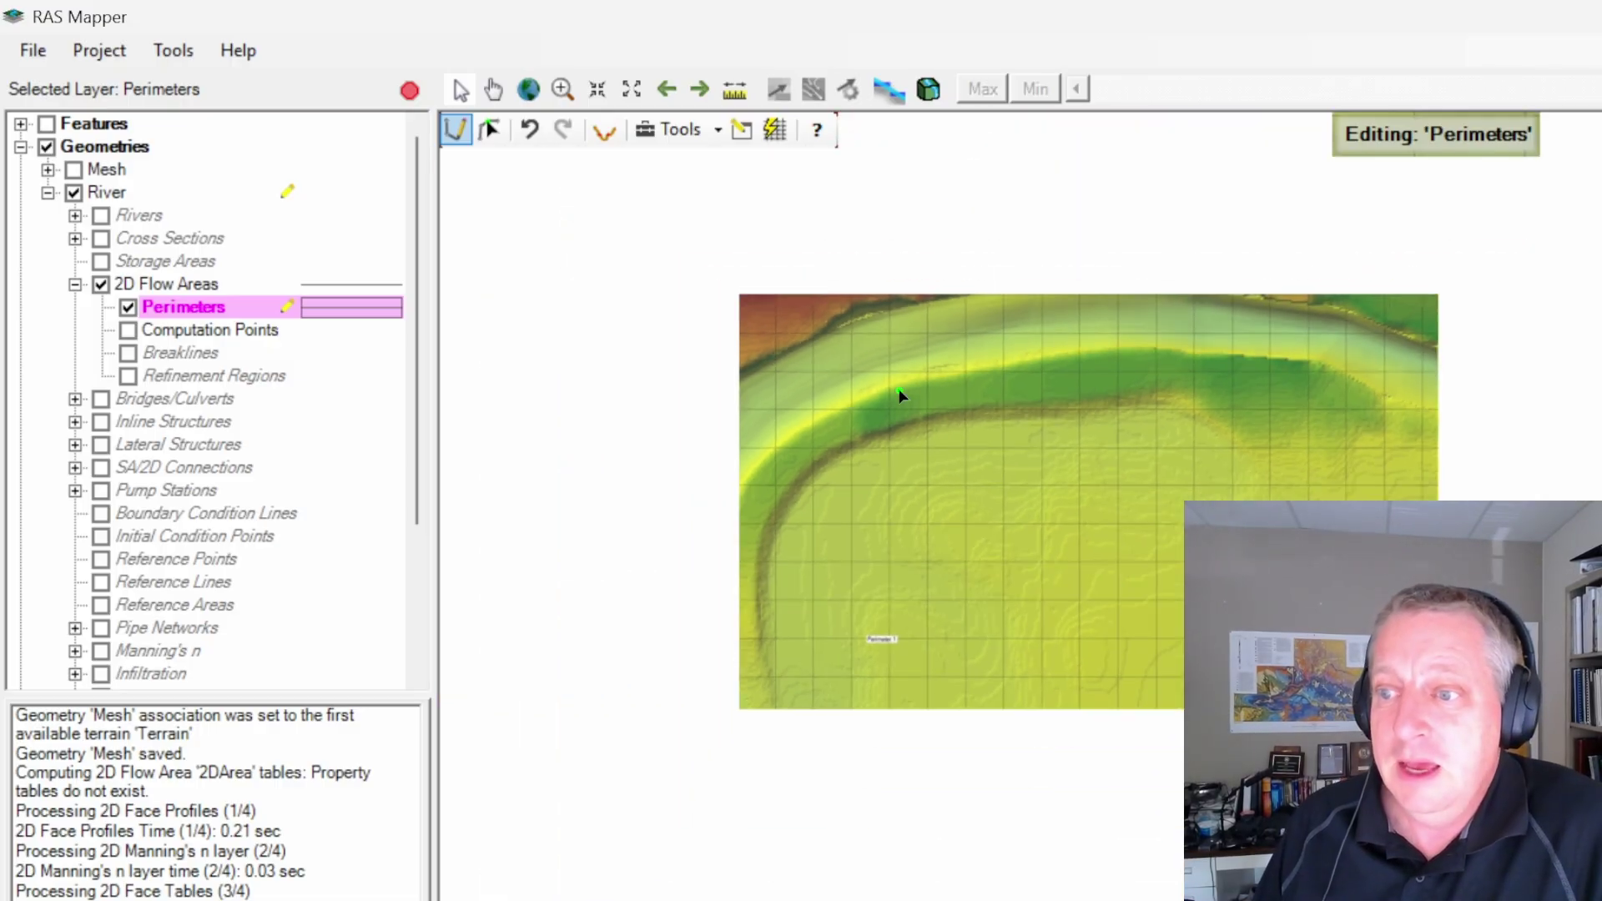
{"action": "scroll", "coordinate": [899, 394], "scroll_direction": "up", "scroll_amount": 3}
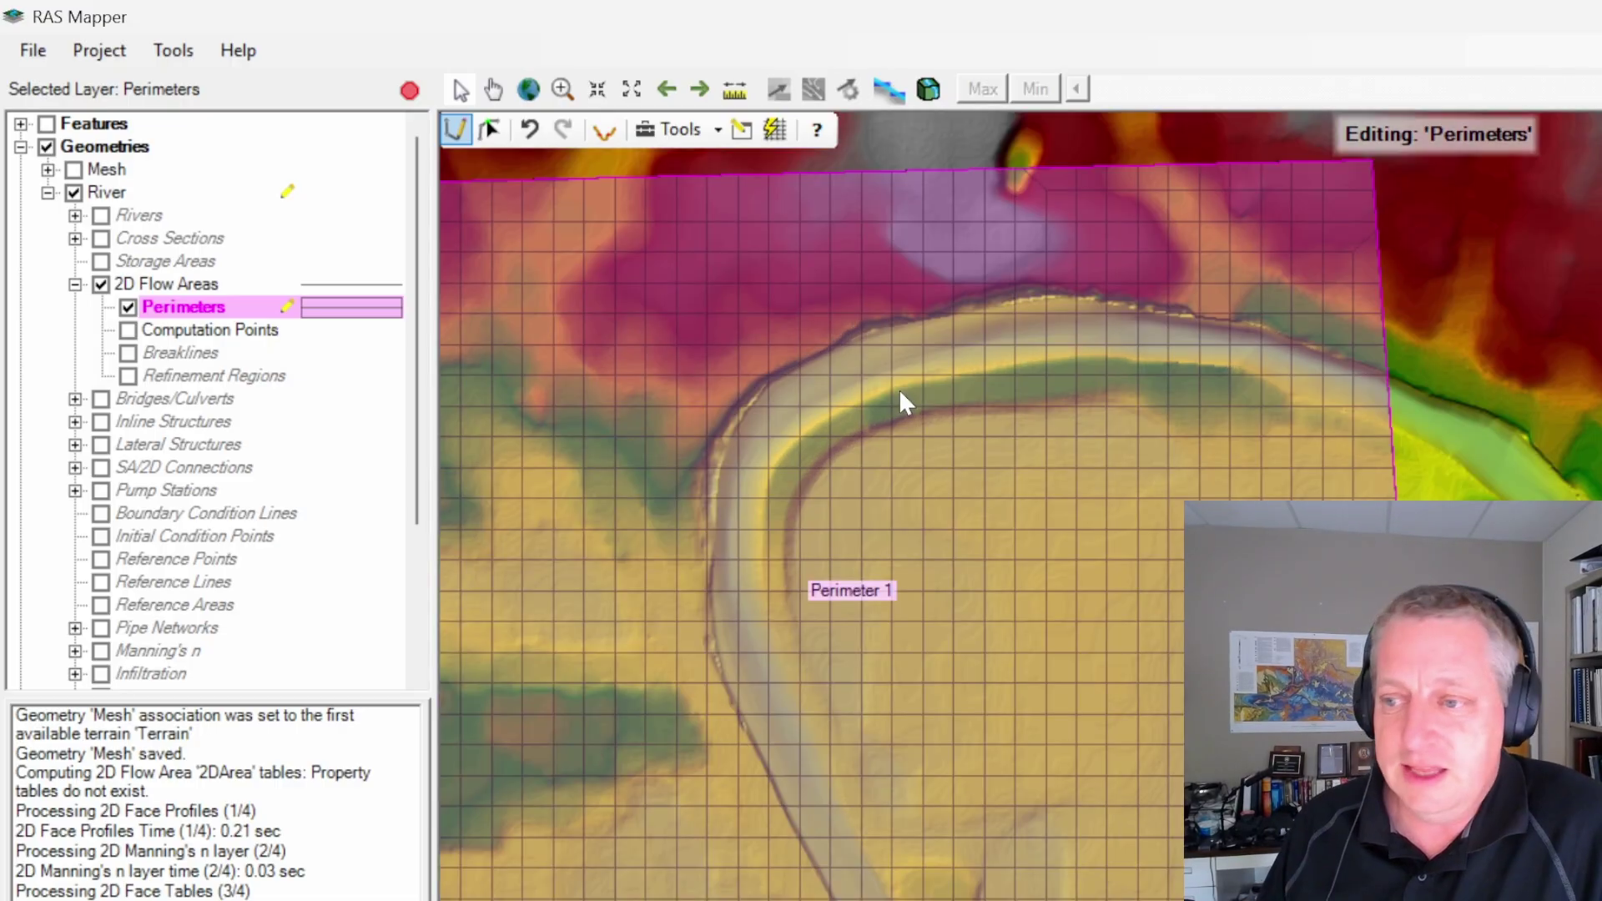
{"action": "scroll", "coordinate": [910, 421], "scroll_direction": "down", "scroll_amount": 1}
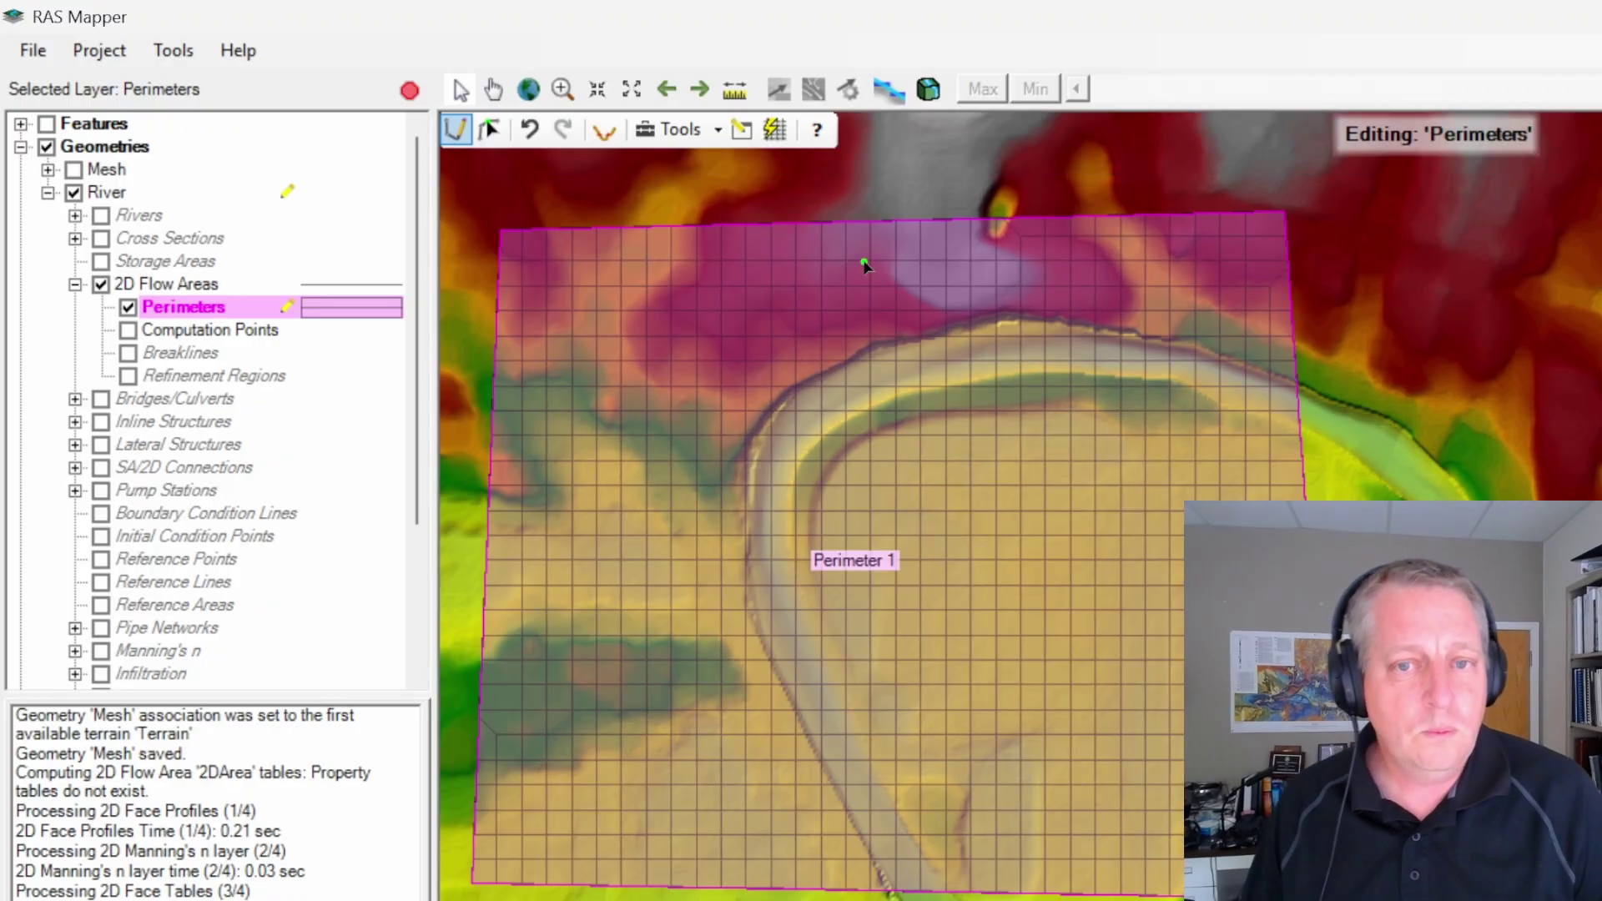
Step: Switch to Breaklines and start a centerline breakline across the upper channel
{"action": "left_click", "coordinate": [180, 353]}
{"action": "scroll", "coordinate": [1290, 399], "scroll_direction": "down", "scroll_amount": 1}
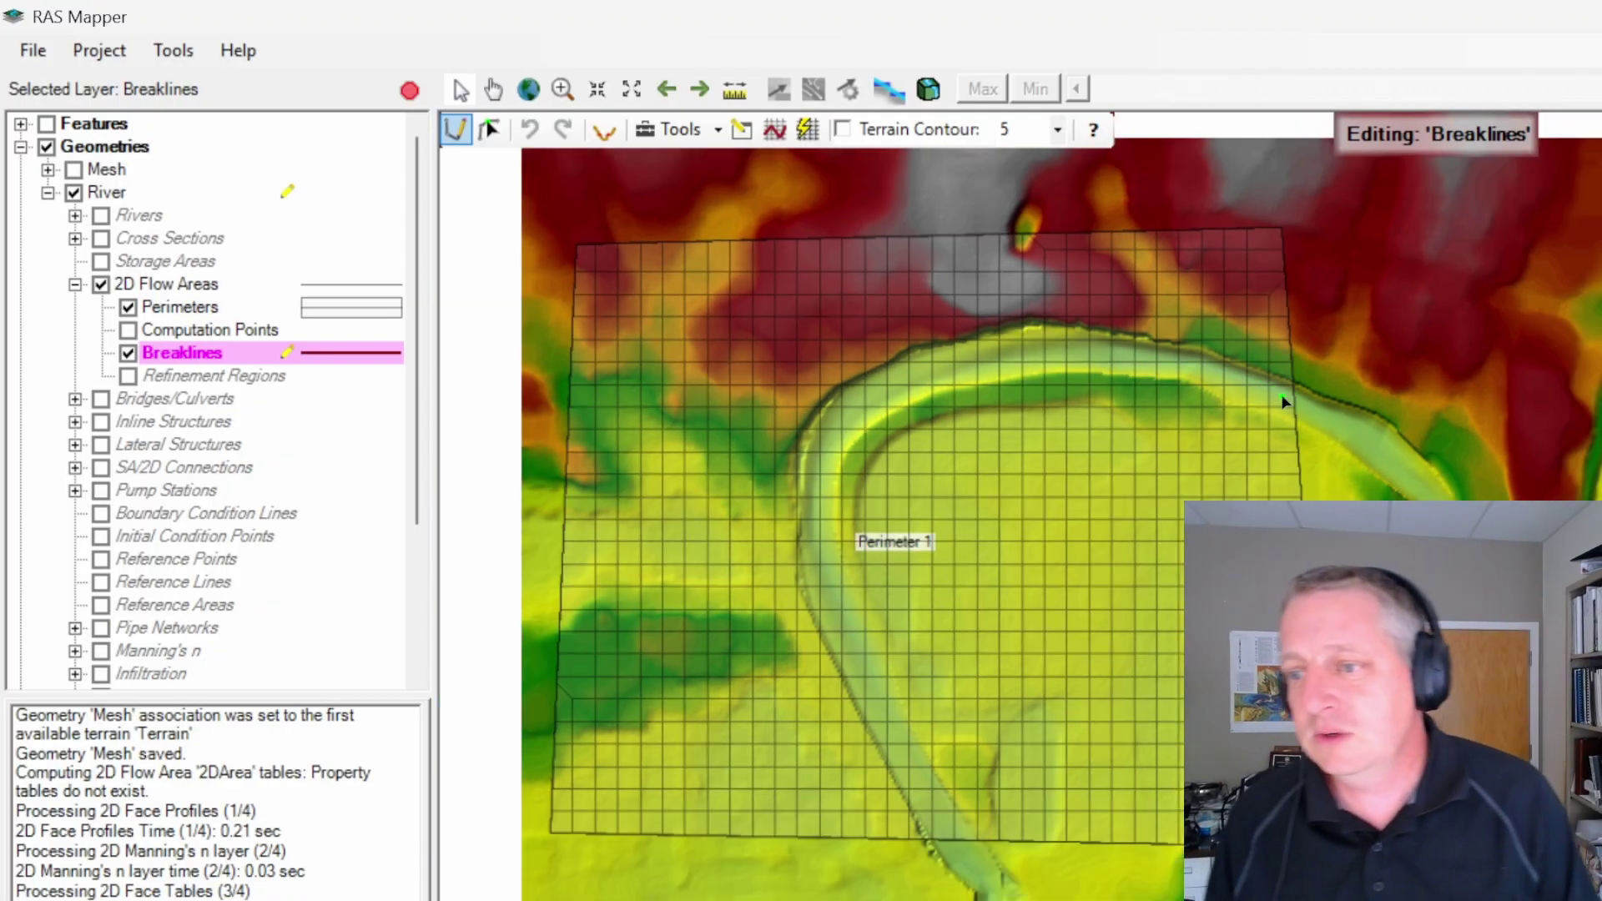
{"action": "scroll", "coordinate": [1290, 399], "scroll_direction": "up", "scroll_amount": 4}
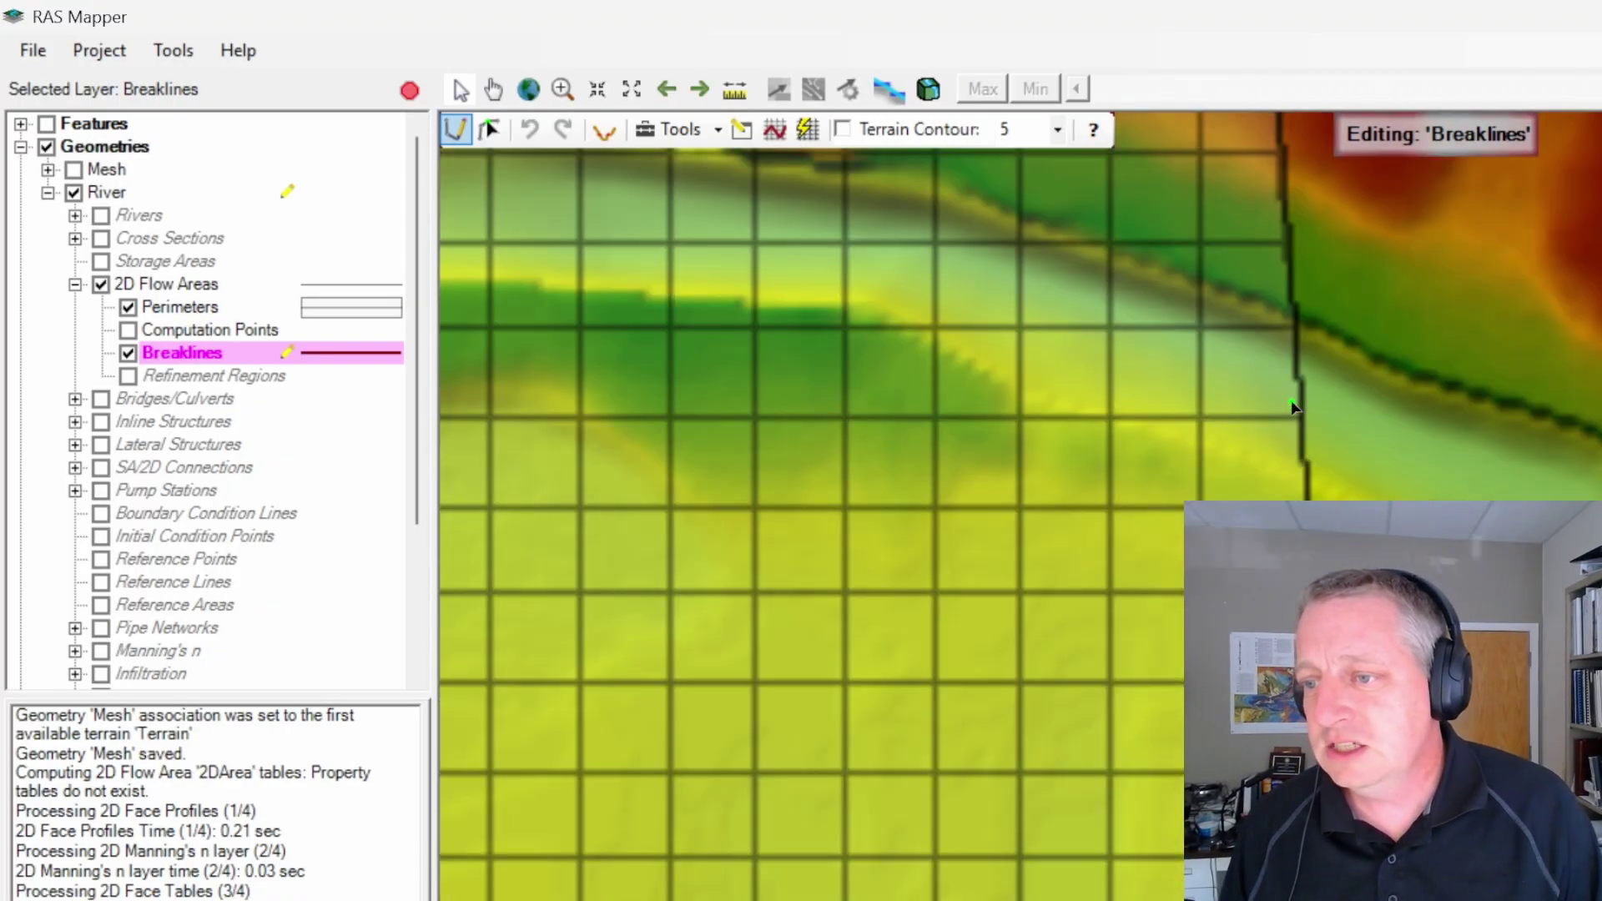
{"action": "left_click", "coordinate": [1290, 398]}
{"action": "left_click", "coordinate": [992, 288]}
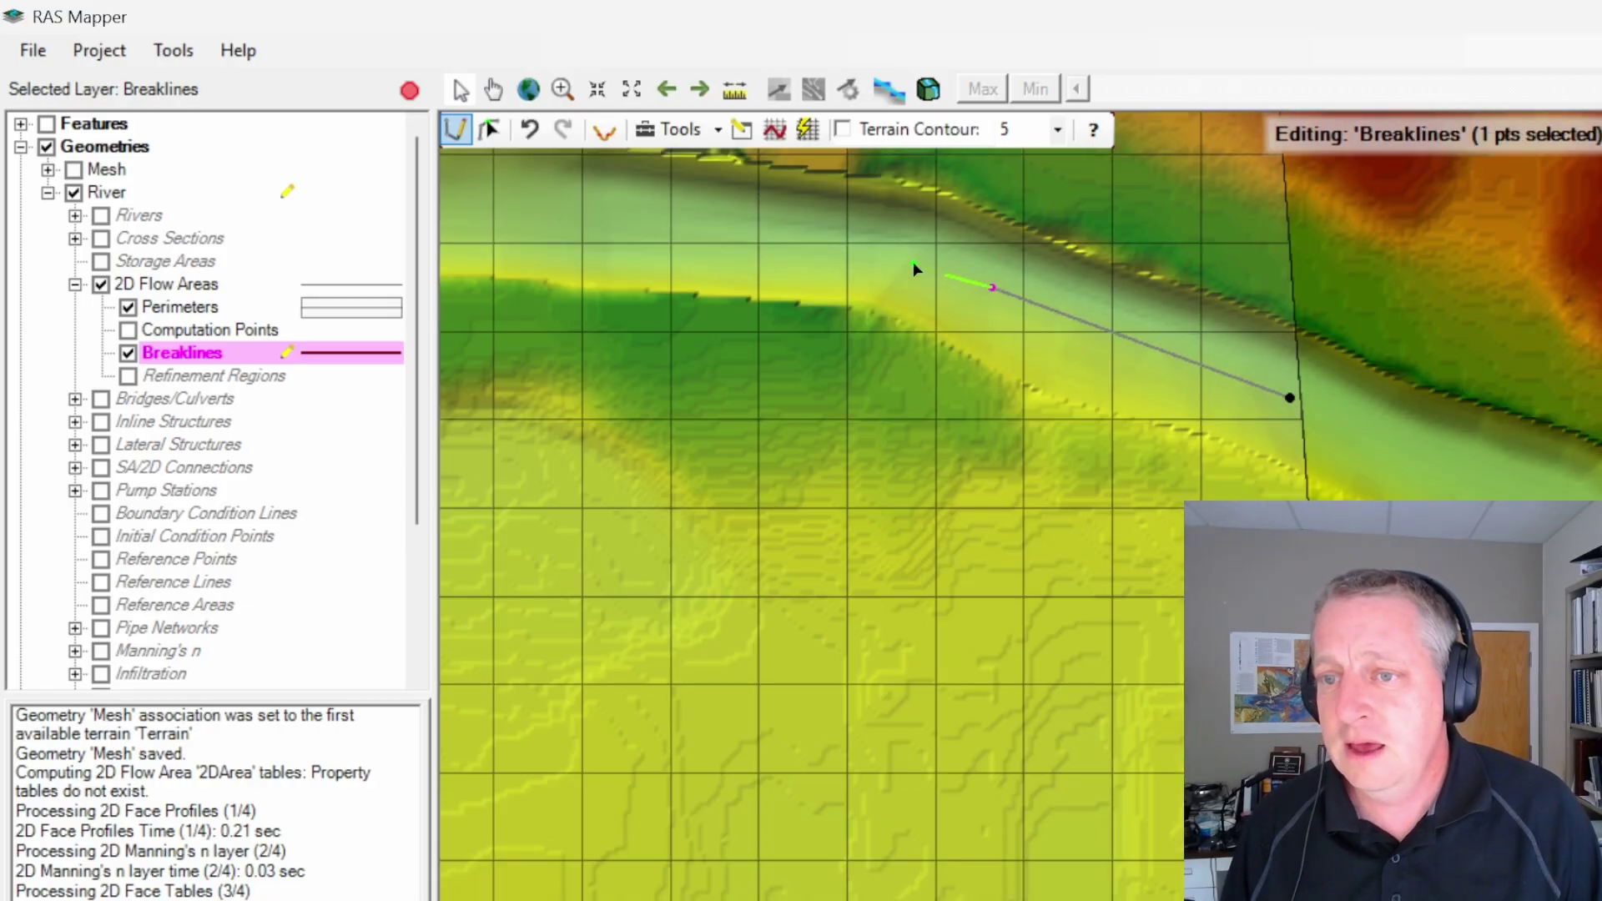
{"action": "left_click", "coordinate": [771, 227]}
{"action": "double_click", "coordinate": [493, 210]}
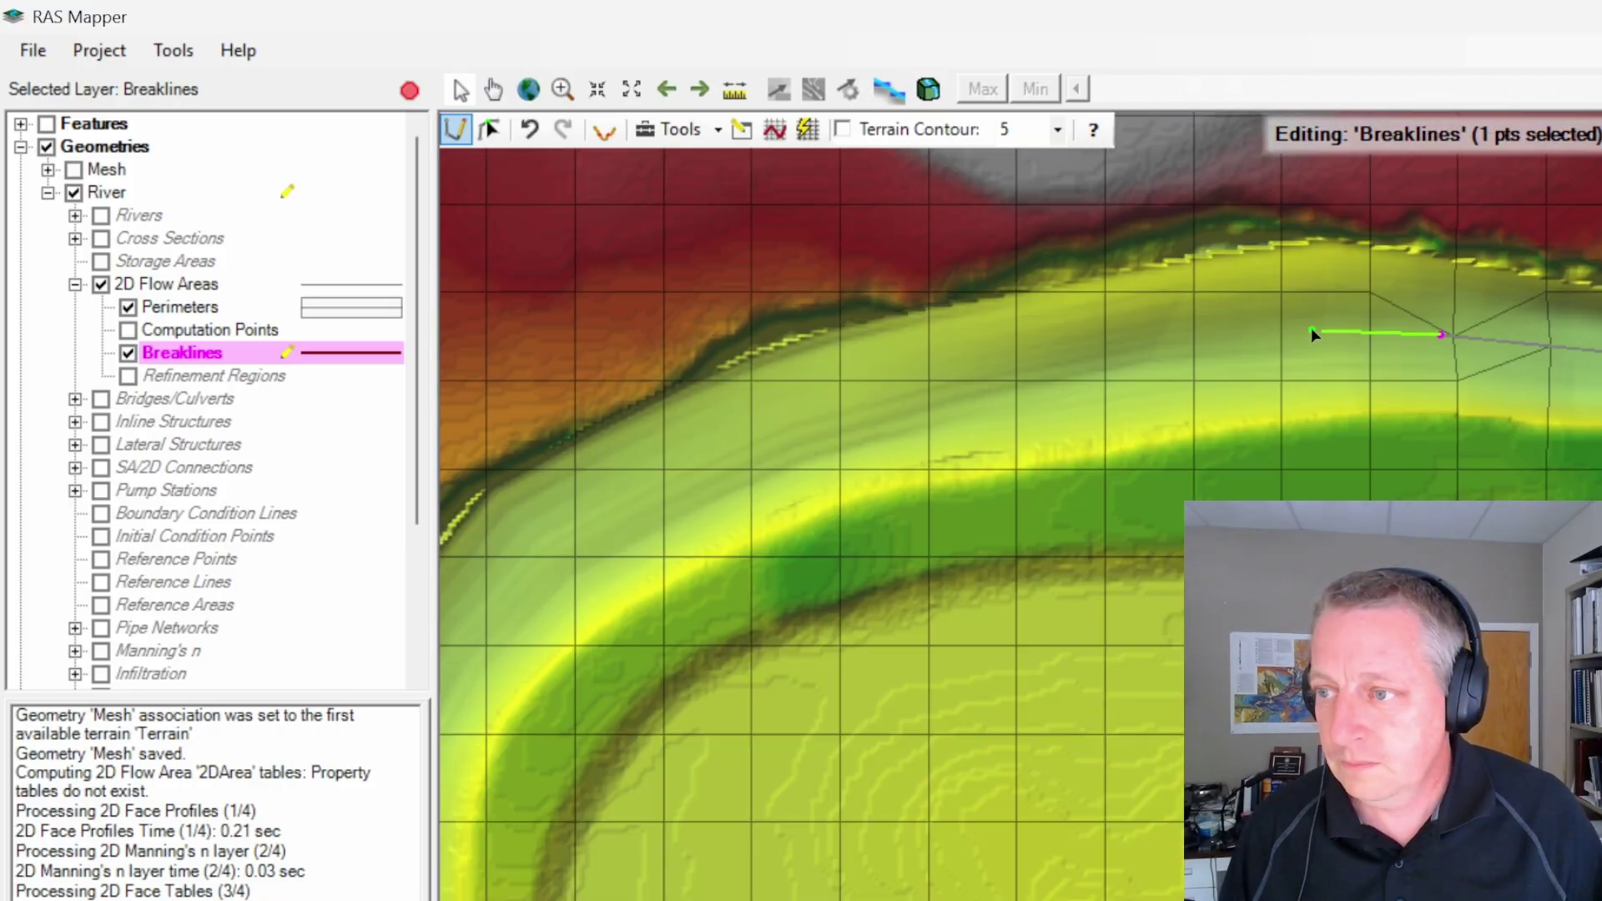
Step: Continue the centerline breakline around the bend and down to the downstream end
{"action": "left_click", "coordinate": [1297, 334]}
{"action": "left_click", "coordinate": [975, 373]}
{"action": "left_click", "coordinate": [708, 468]}
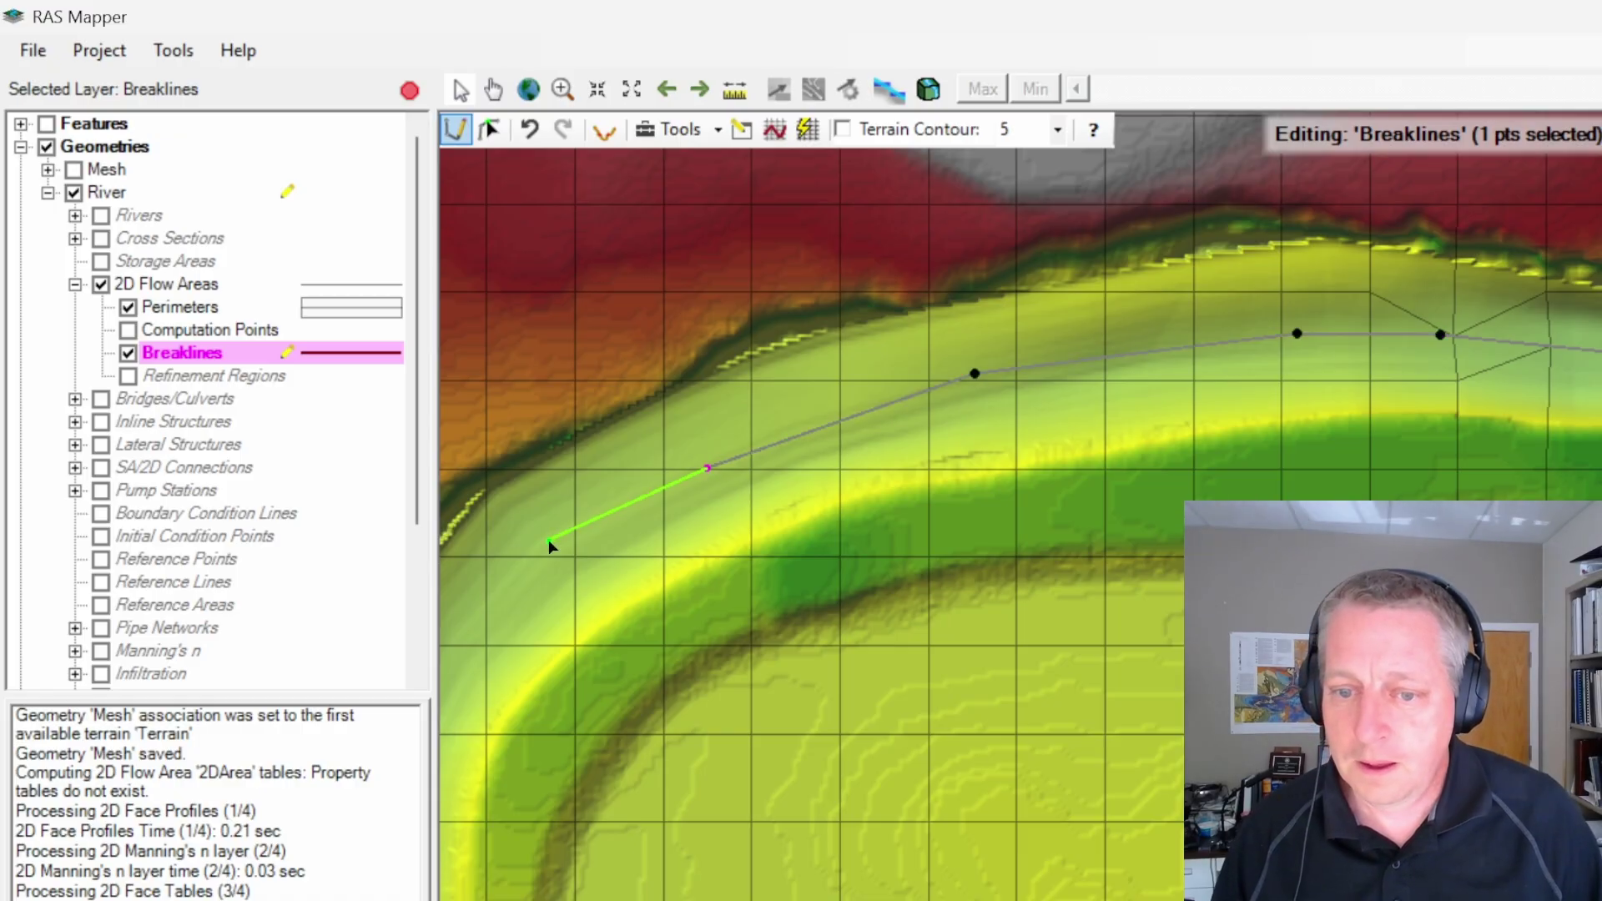
{"action": "key", "text": "Down"}
{"action": "key", "text": "Left"}
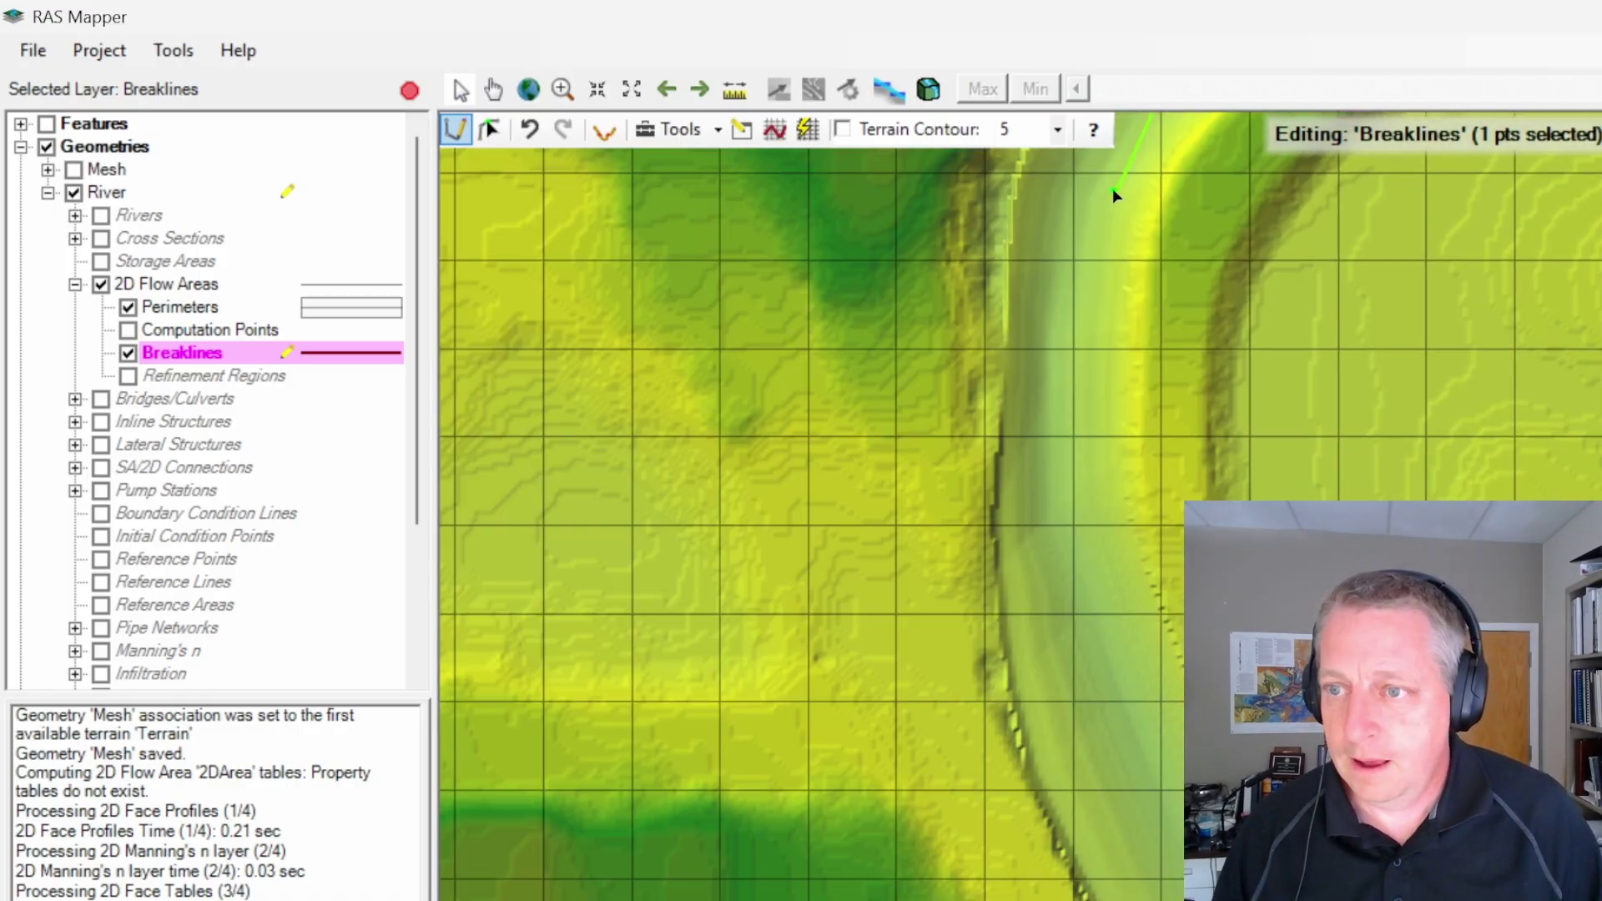
{"action": "left_click", "coordinate": [1109, 195]}
{"action": "left_click", "coordinate": [1077, 392]}
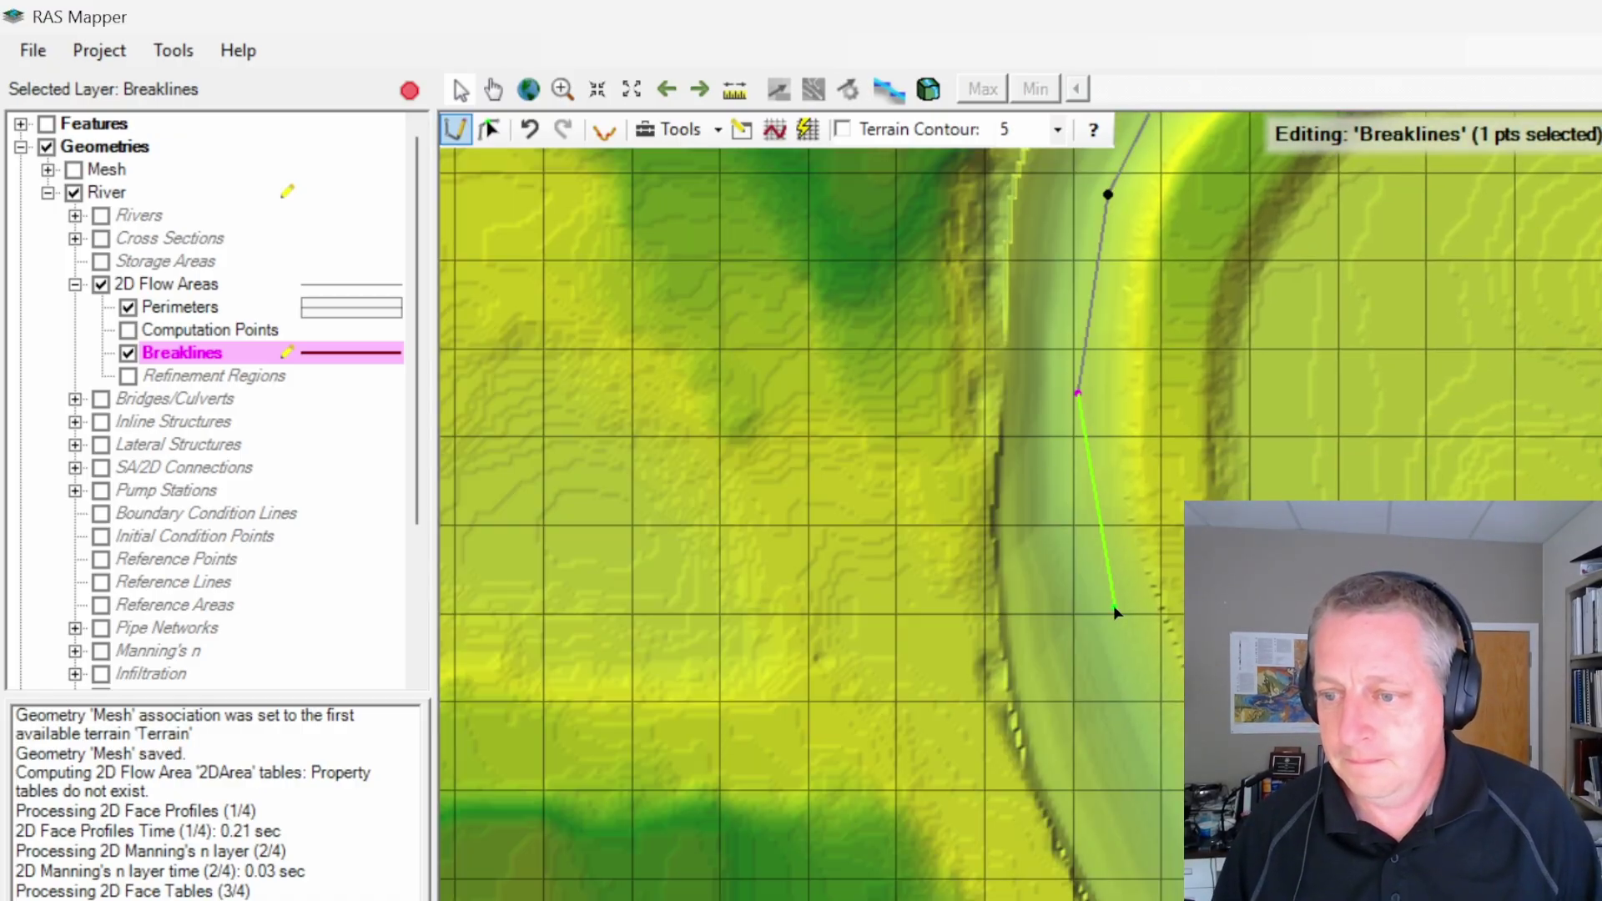
{"action": "key", "text": "Down"}
{"action": "key", "text": "Right"}
{"action": "left_click", "coordinate": [958, 482]}
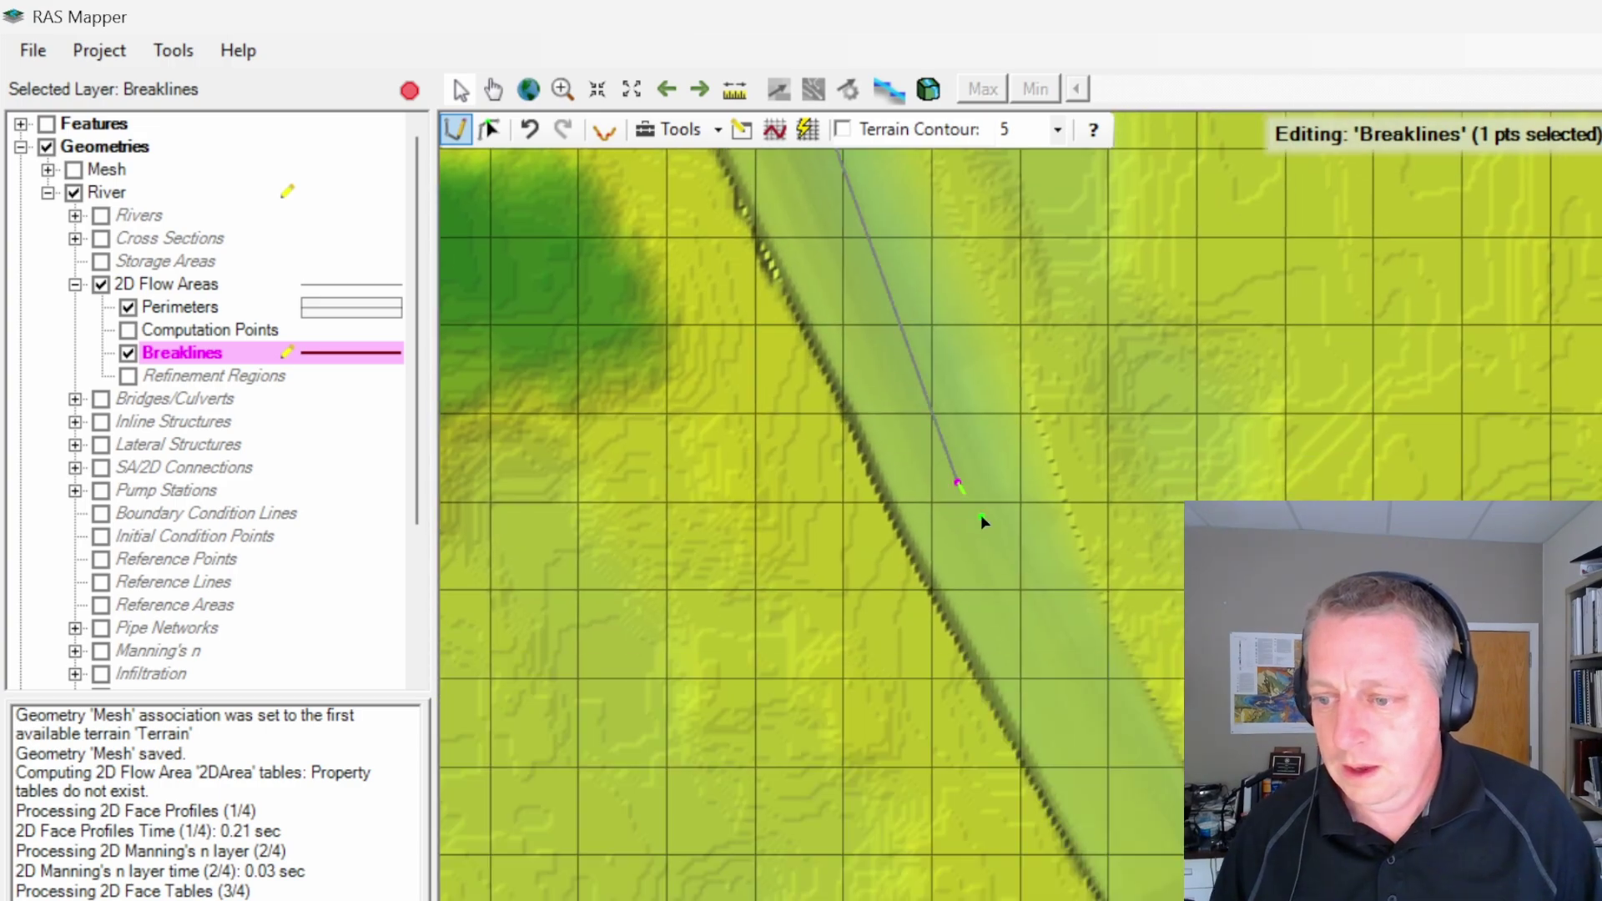
{"action": "double_click", "coordinate": [1152, 868]}
Step: Enforce Breakline 1 into the River mesh
{"action": "scroll", "coordinate": [967, 287], "scroll_direction": "down", "scroll_amount": 3}
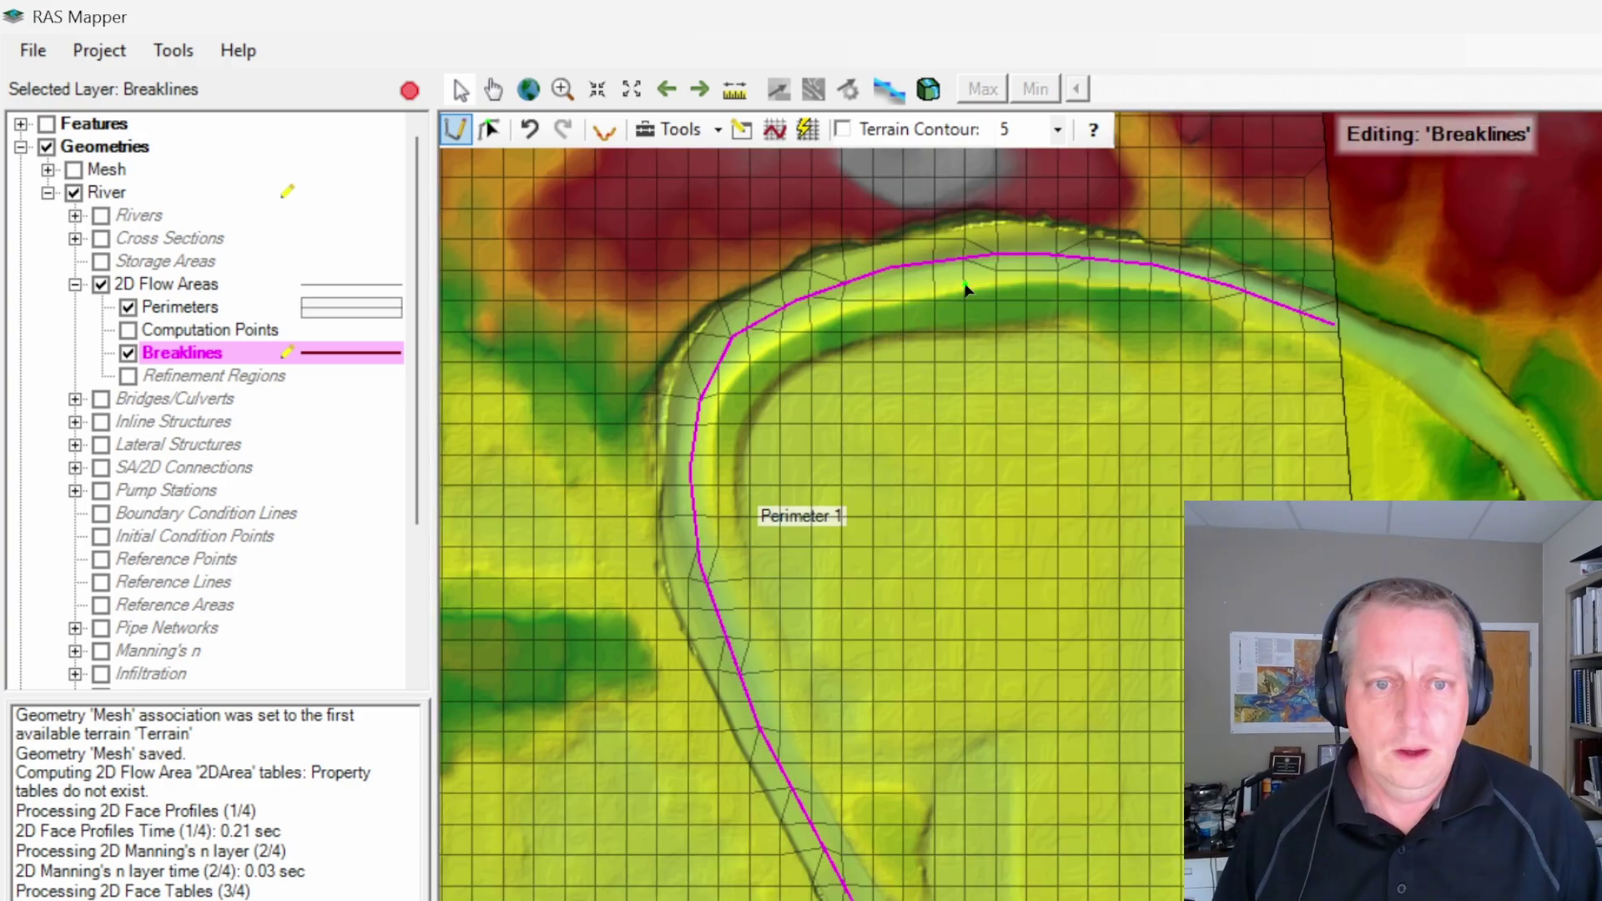
{"action": "right_click", "coordinate": [778, 318]}
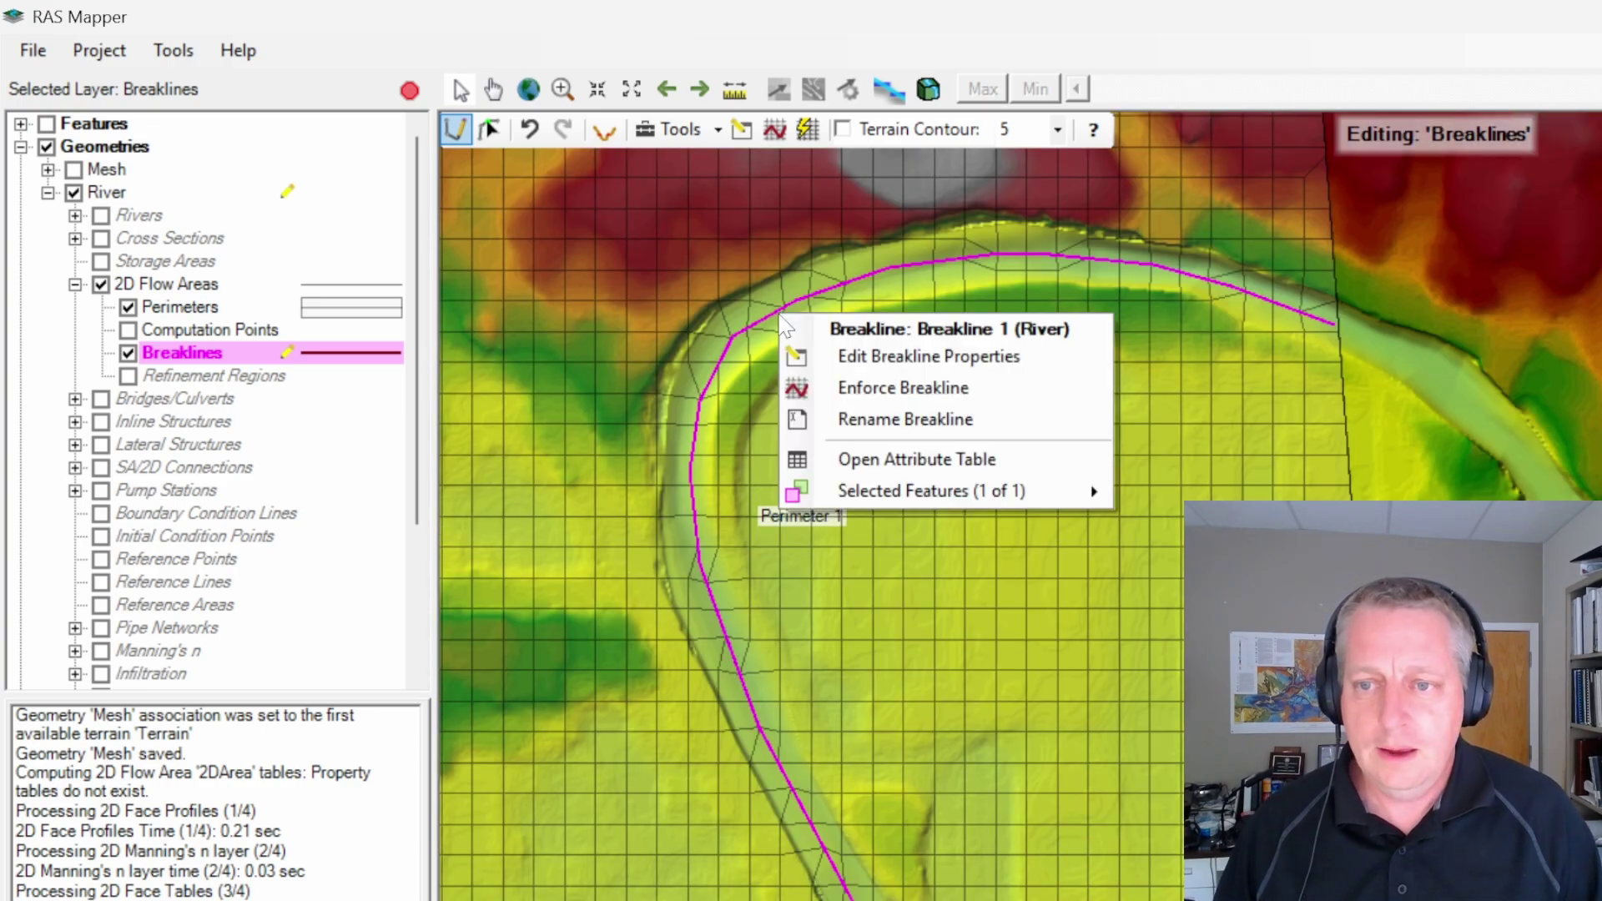
{"action": "left_click", "coordinate": [825, 385]}
{"action": "scroll", "coordinate": [836, 375], "scroll_direction": "down", "scroll_amount": 2}
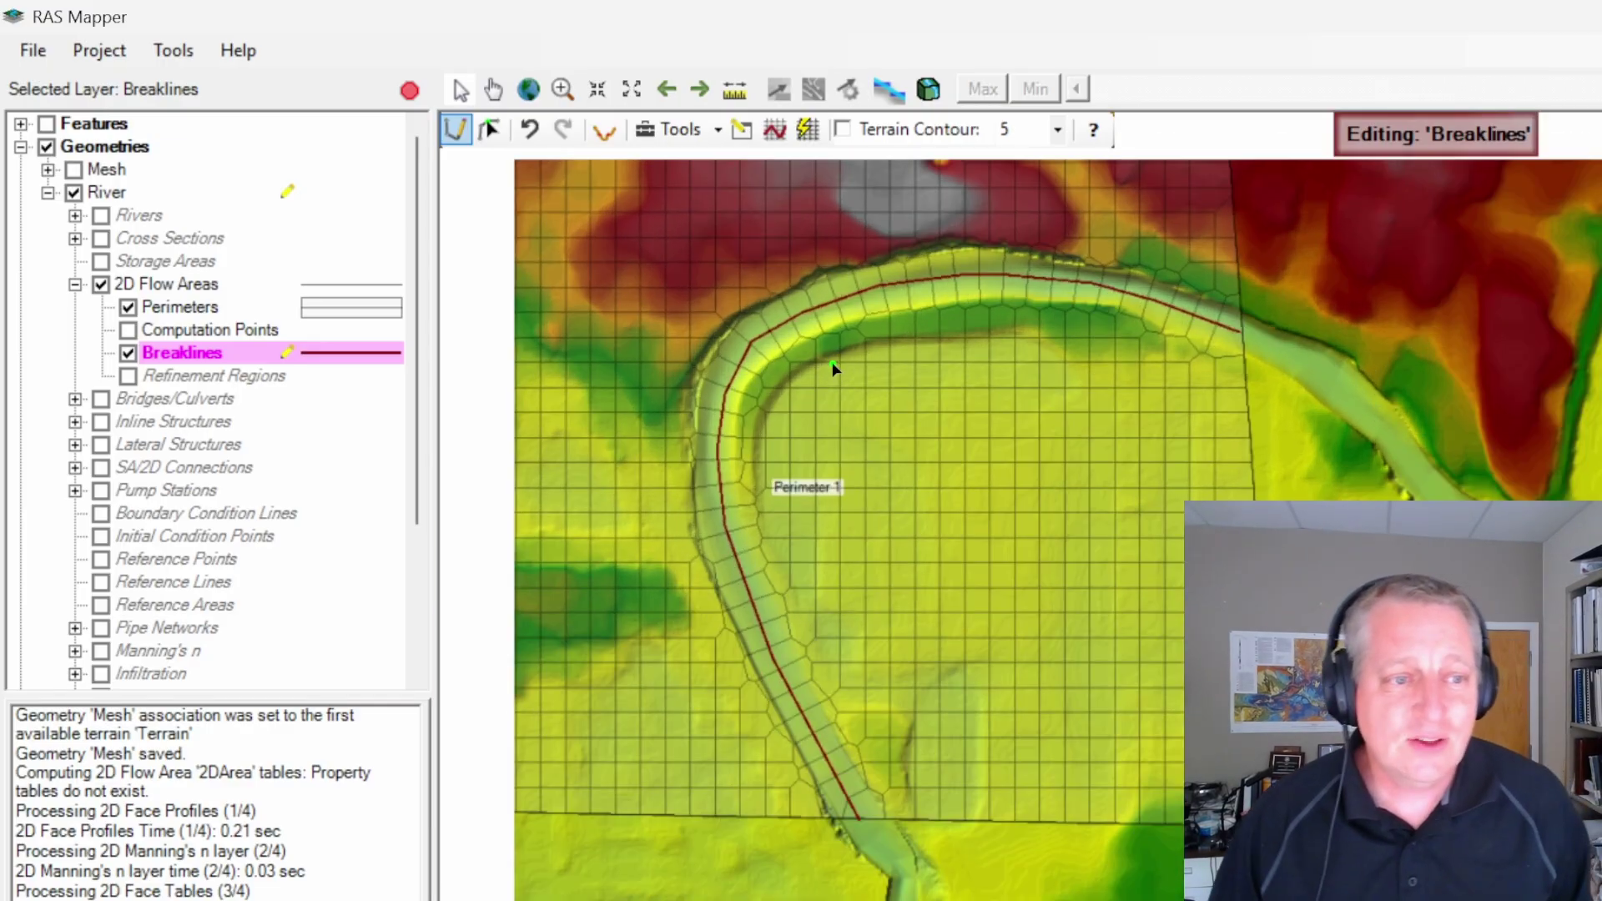
{"action": "scroll", "coordinate": [834, 367], "scroll_direction": "up", "scroll_amount": 1}
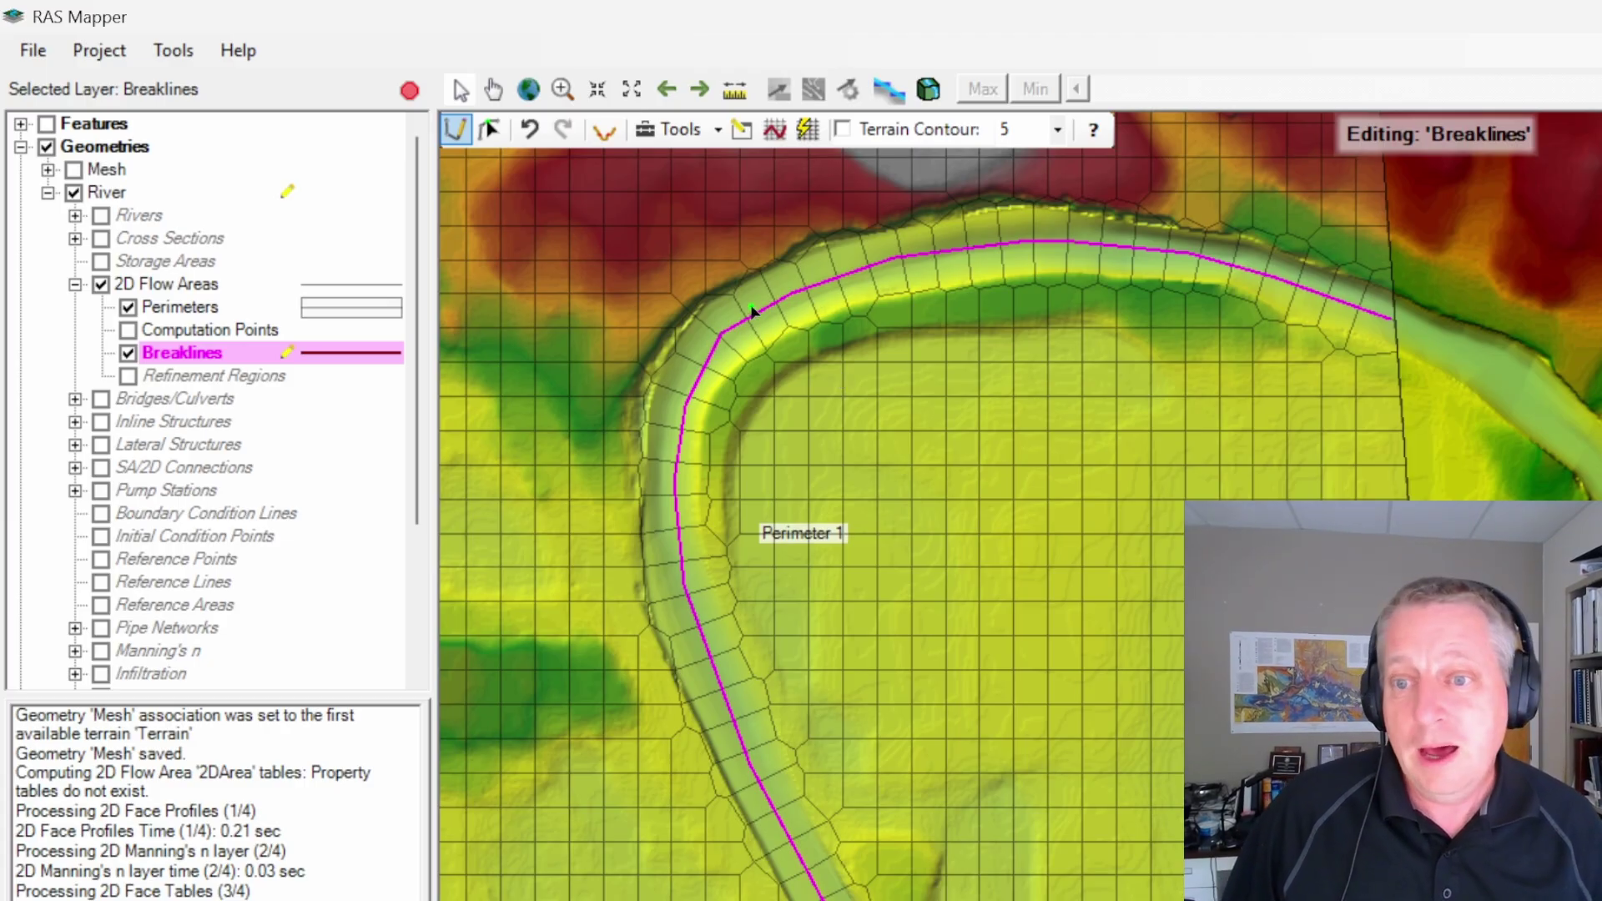
Step: Set Breakline 1 to near spacing 25 with 6 near repeats and re-enforce it
{"action": "right_click", "coordinate": [773, 311]}
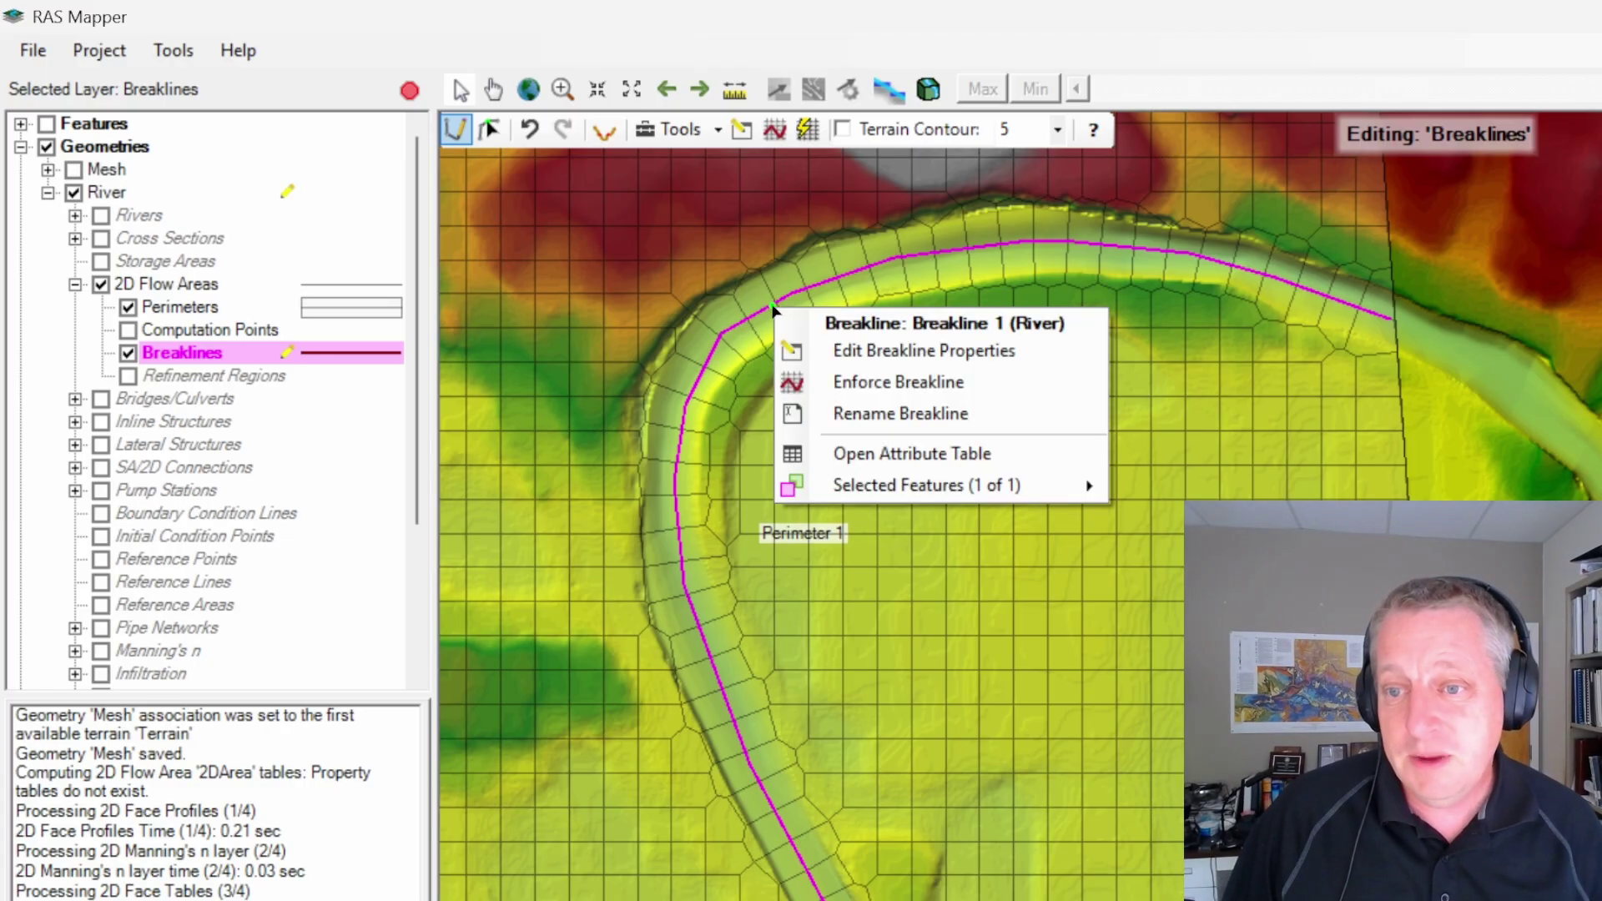
{"action": "left_click", "coordinate": [807, 343]}
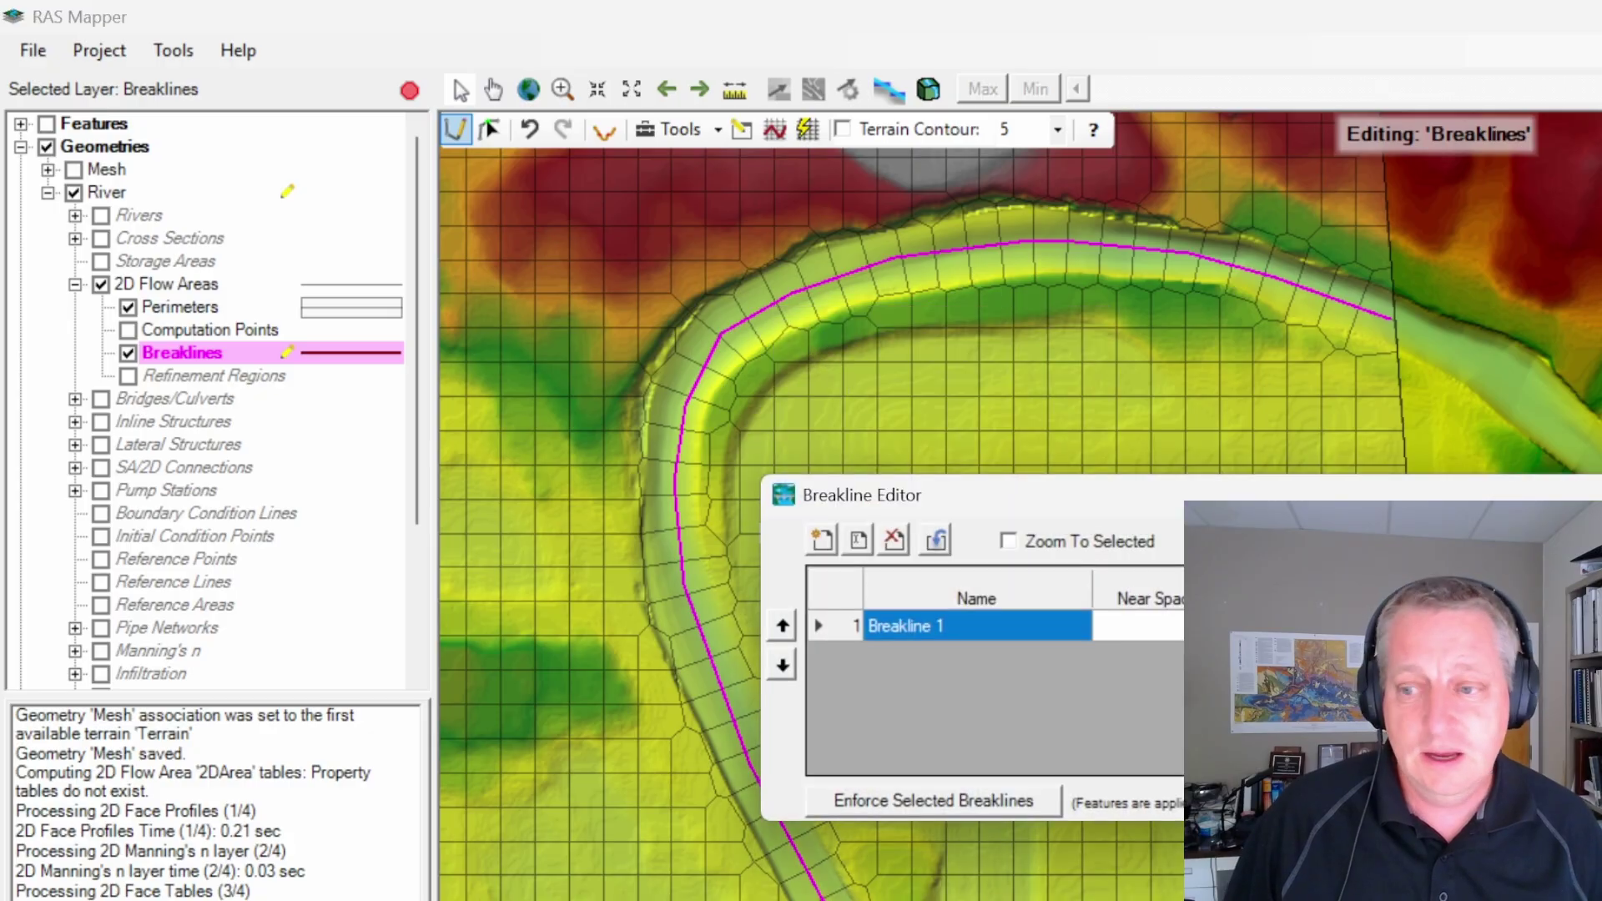
{"action": "left_click_drag", "start_coordinate": [1252, 501], "coordinate": [697, 244]}
{"action": "left_click", "coordinate": [636, 365]}
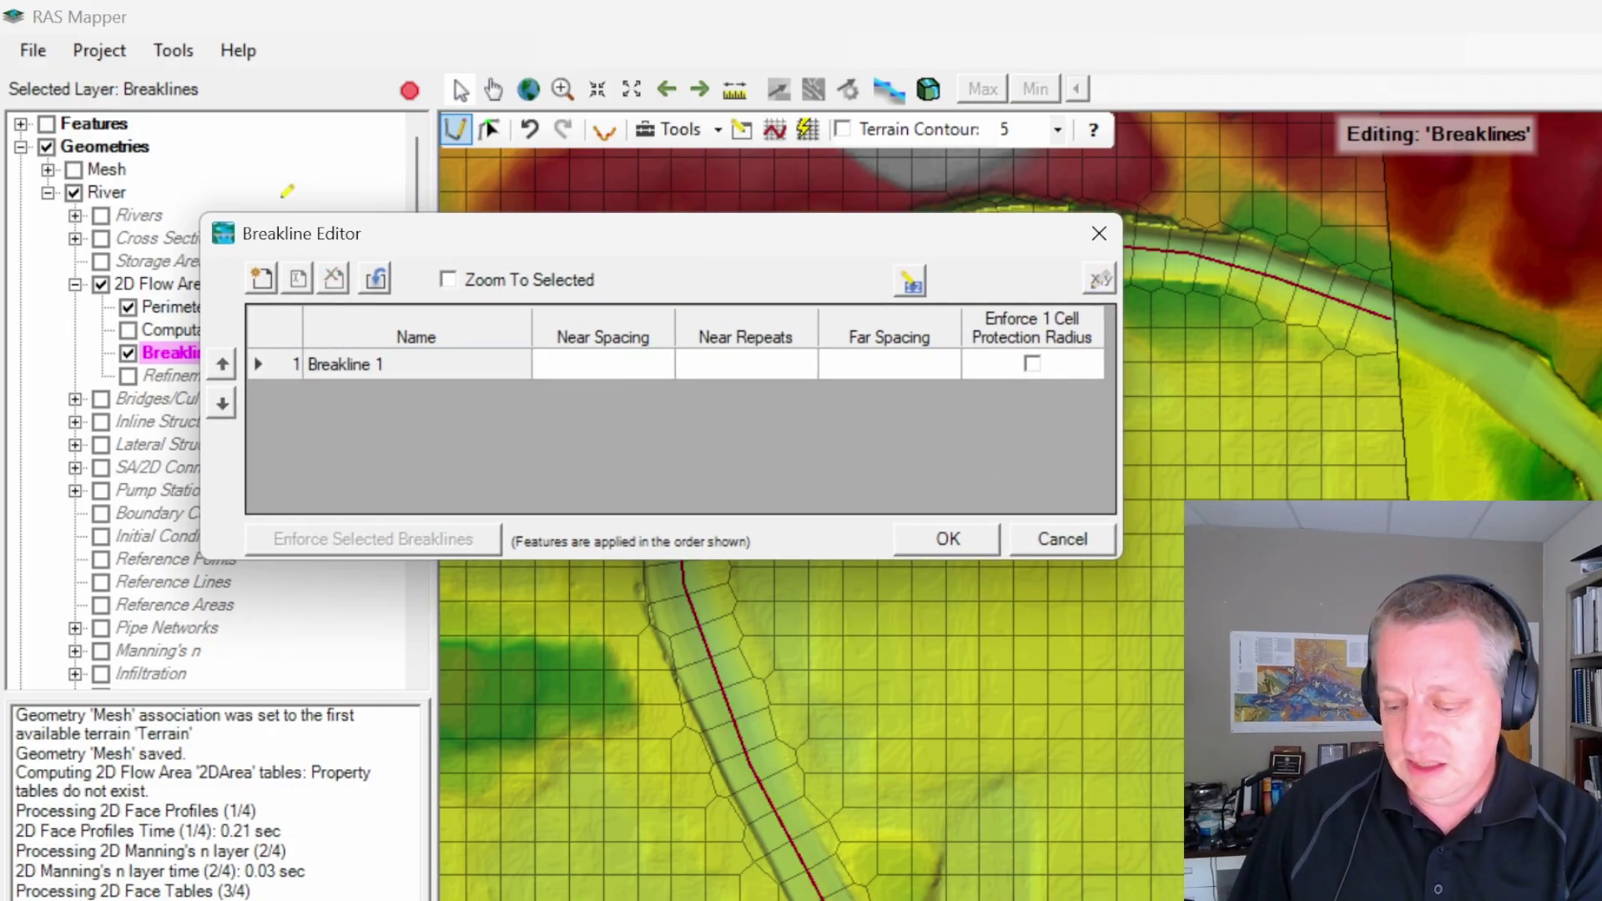
{"action": "type", "text": "25"}
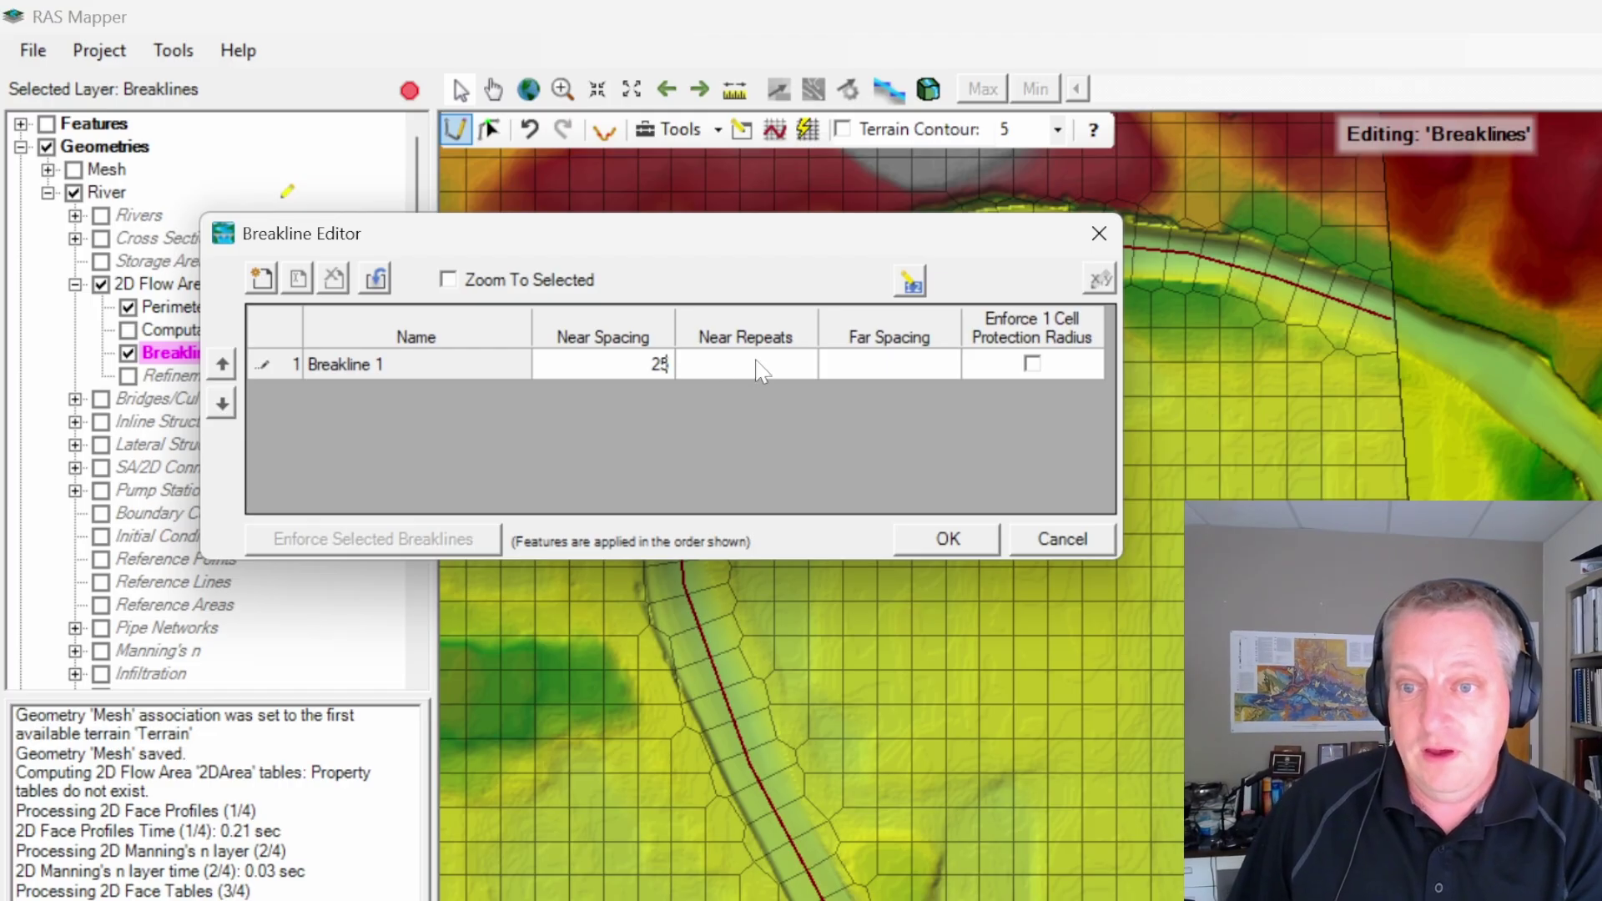
{"action": "left_click", "coordinate": [773, 361]}
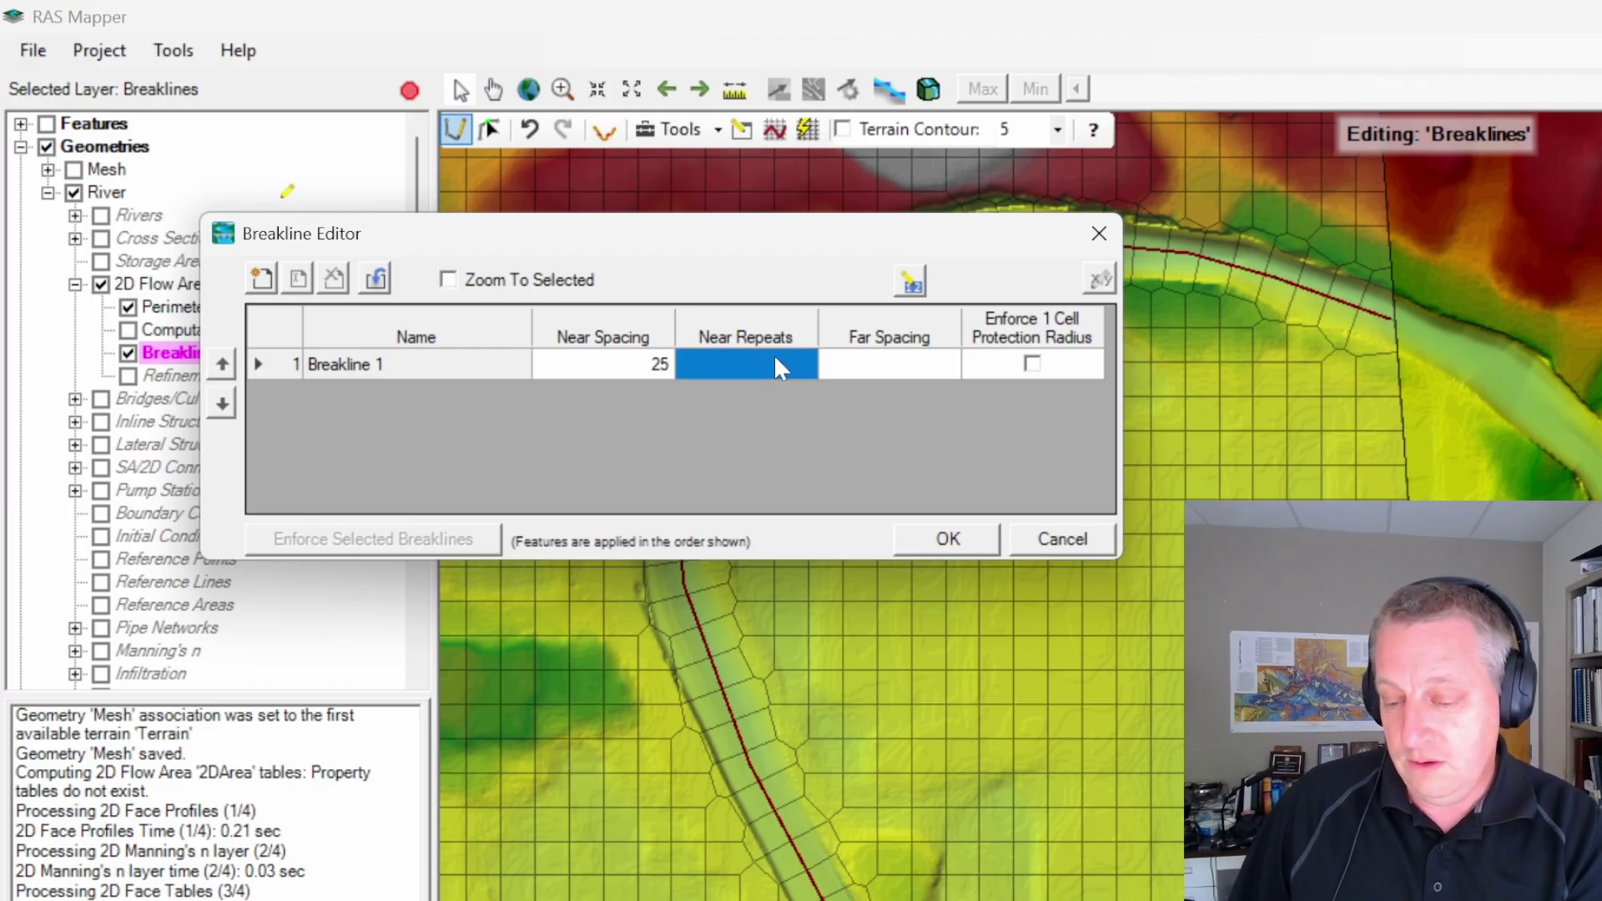
{"action": "type", "text": "6"}
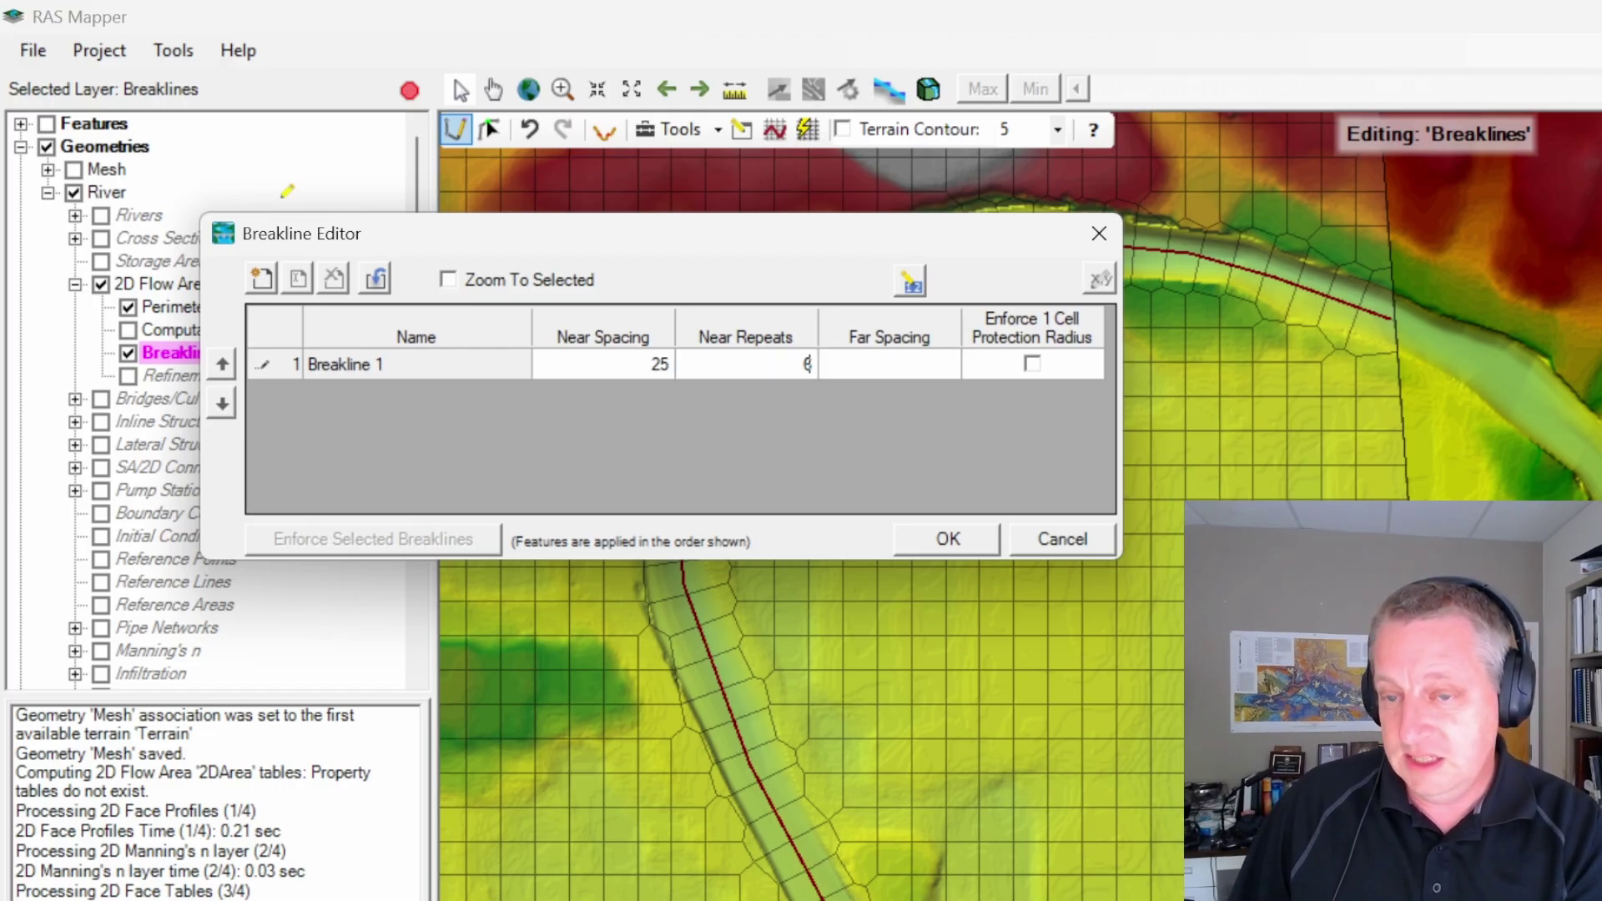
{"action": "left_click", "coordinate": [948, 540]}
{"action": "right_click", "coordinate": [821, 289]}
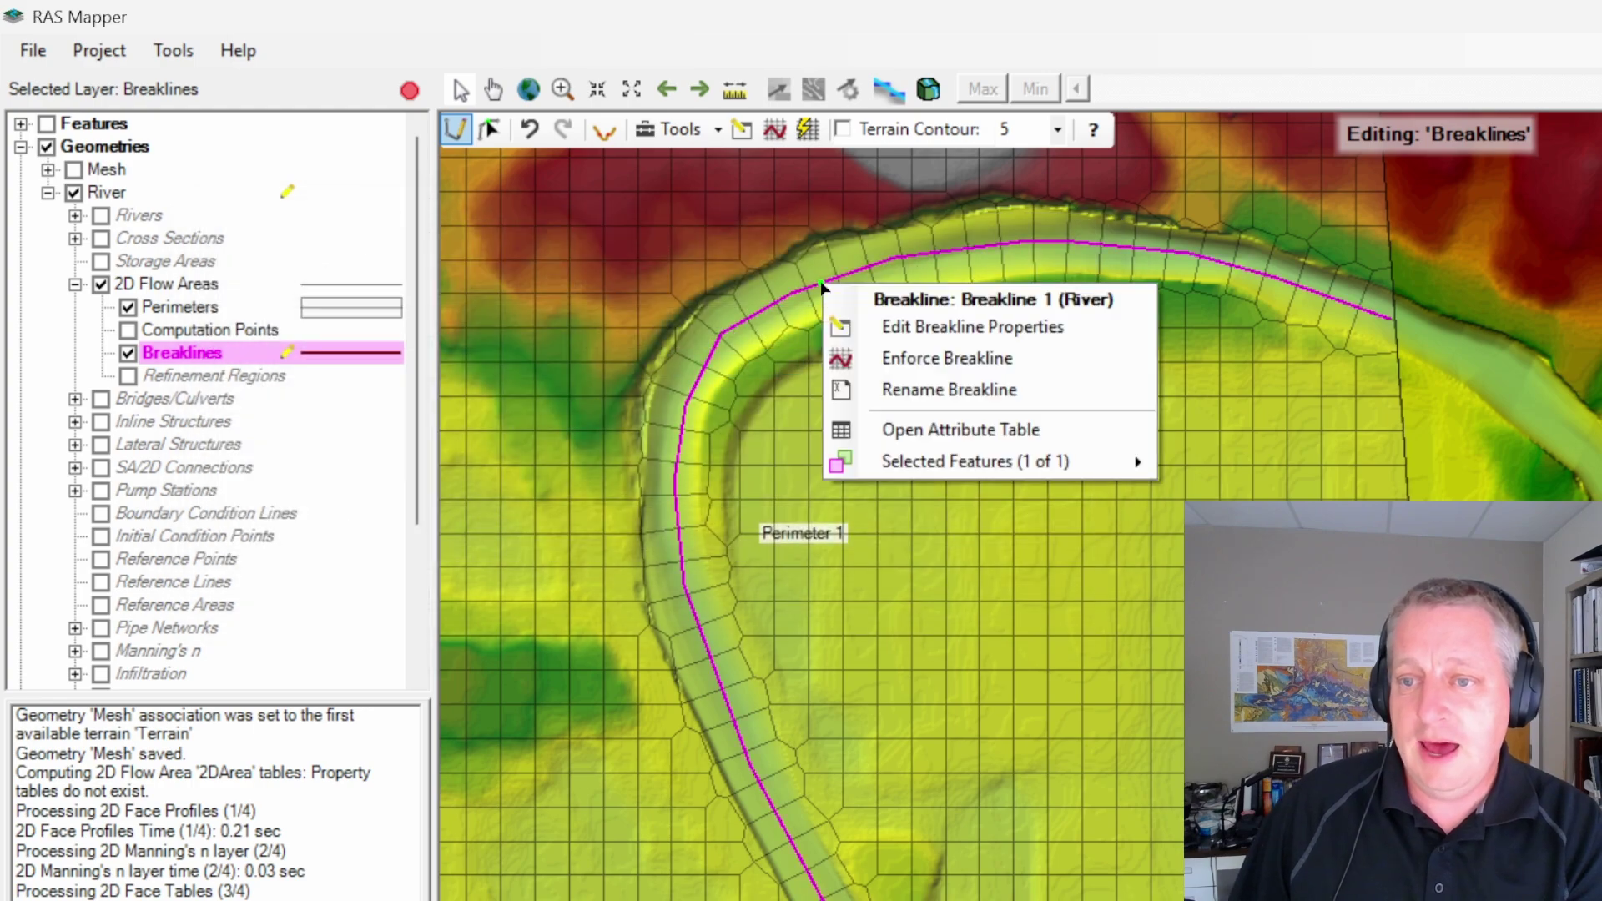
{"action": "left_click", "coordinate": [859, 362]}
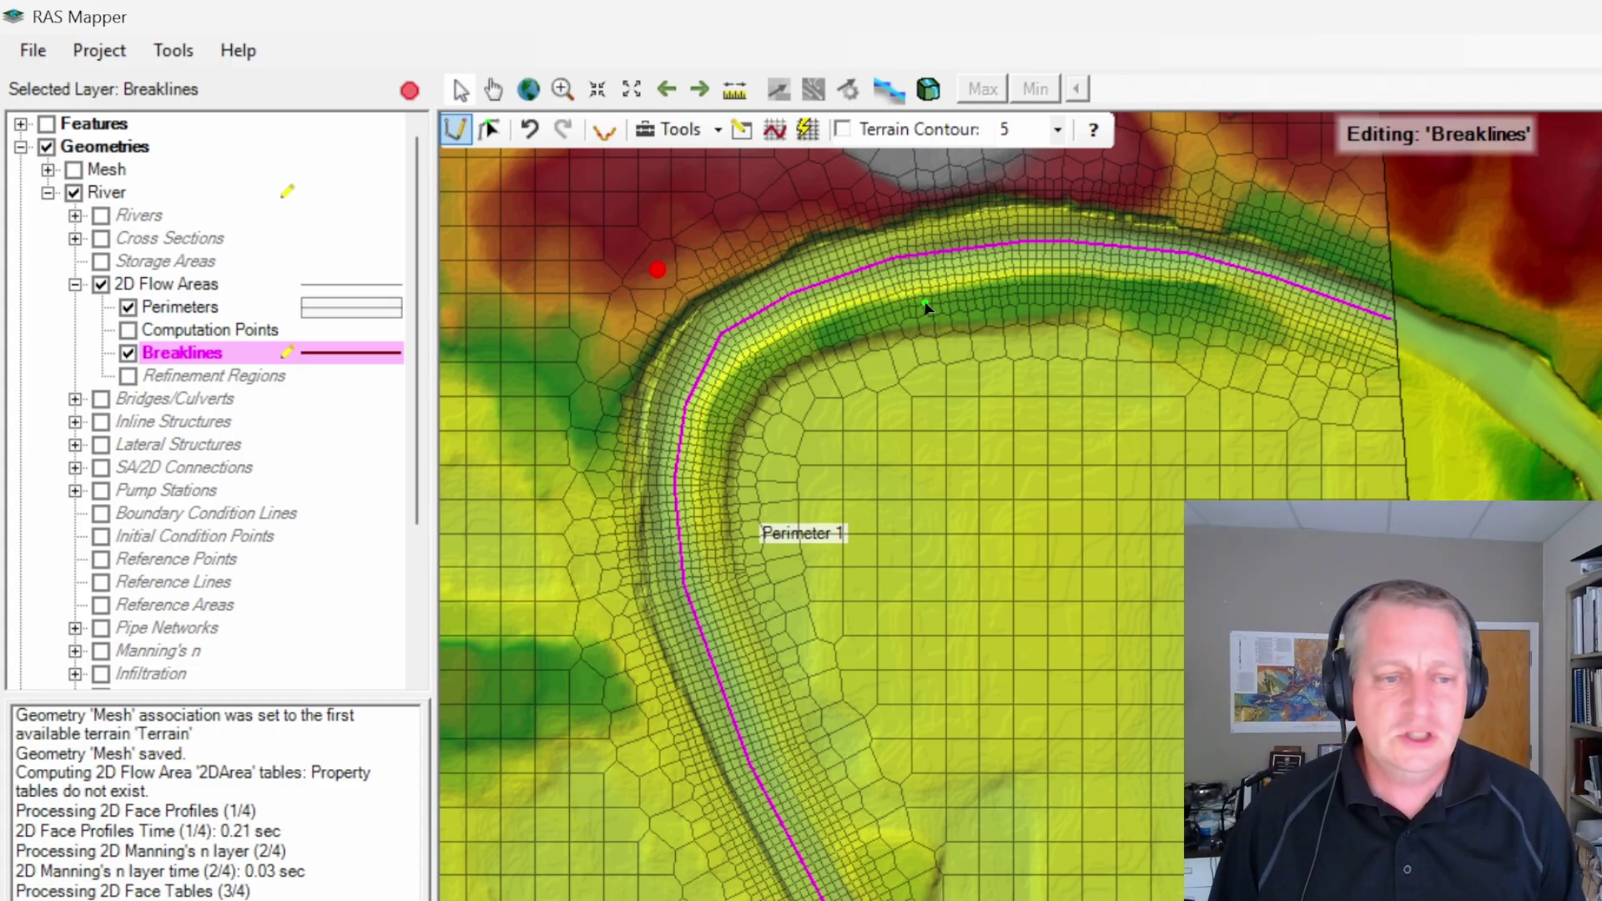
Step: Zoom out to review the fine-cell bands along Breakline 1 in the mesh
{"action": "scroll", "coordinate": [753, 301], "scroll_direction": "down", "scroll_amount": 1}
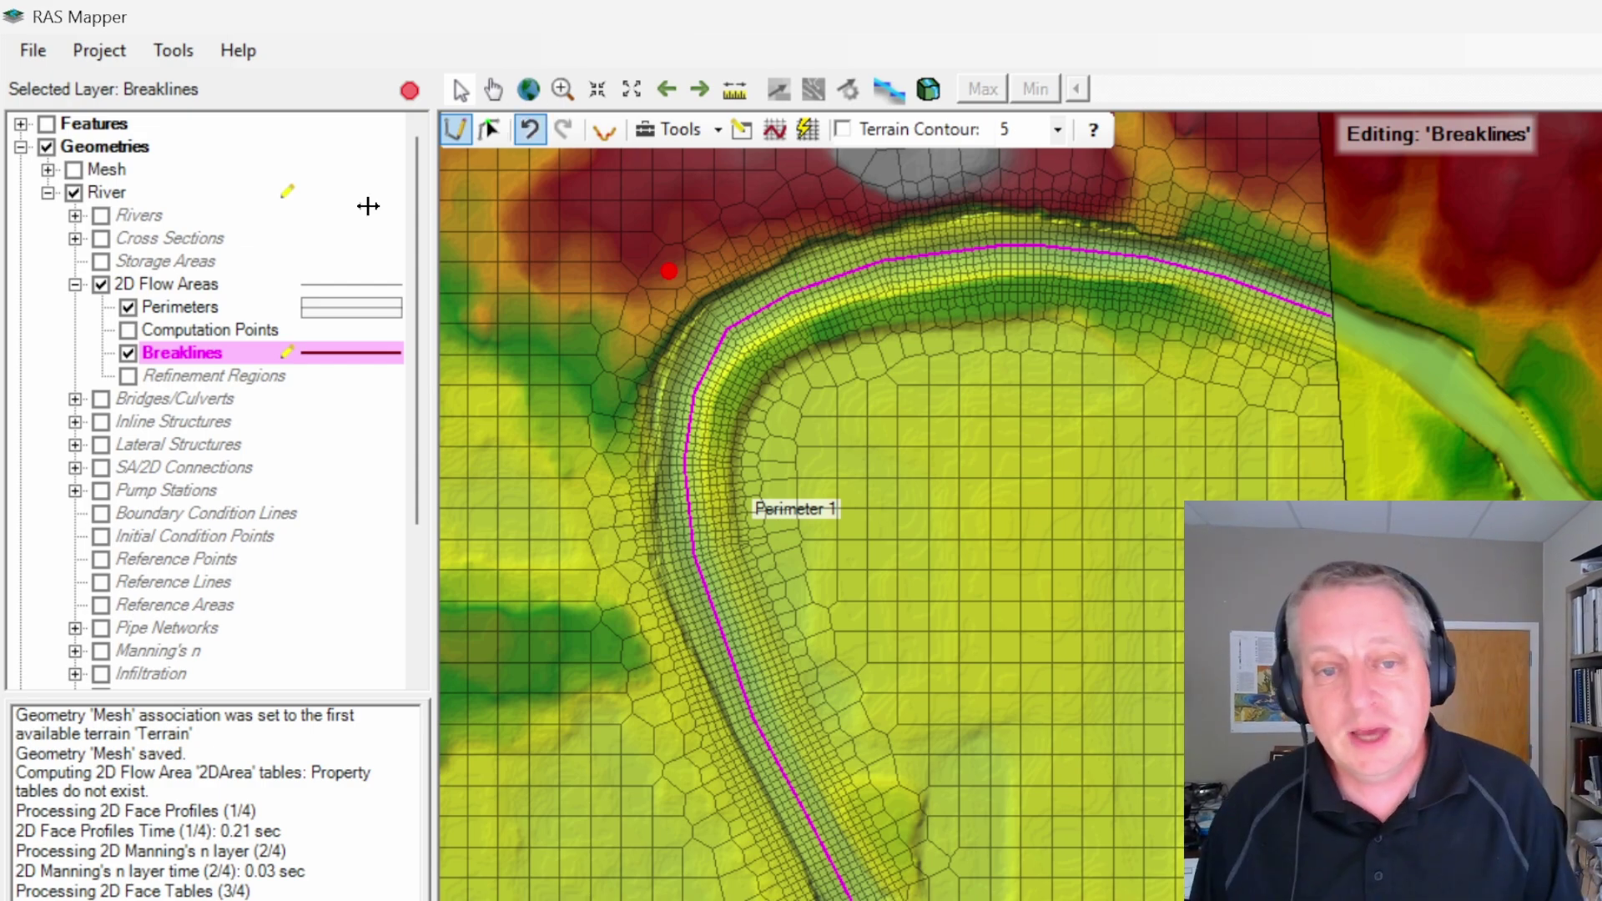
{"action": "scroll", "coordinate": [207, 354], "scroll_direction": "down", "scroll_amount": 2}
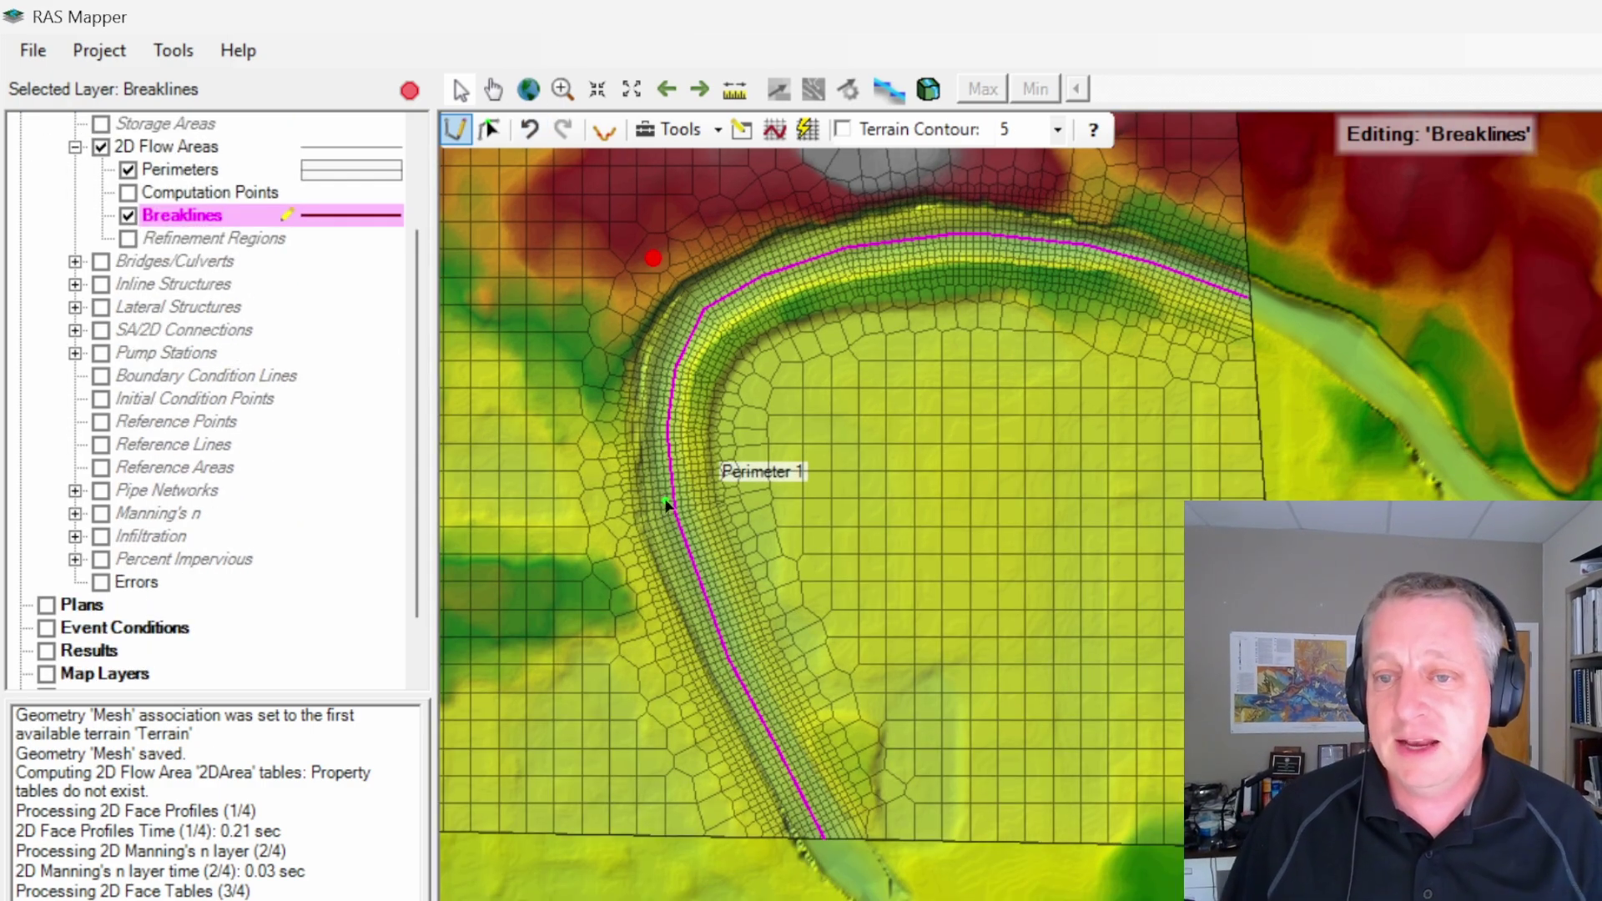
Step: Turn on and edit Refinement Regions, then trace a new region up the first channel bank
{"action": "left_click", "coordinate": [129, 240]}
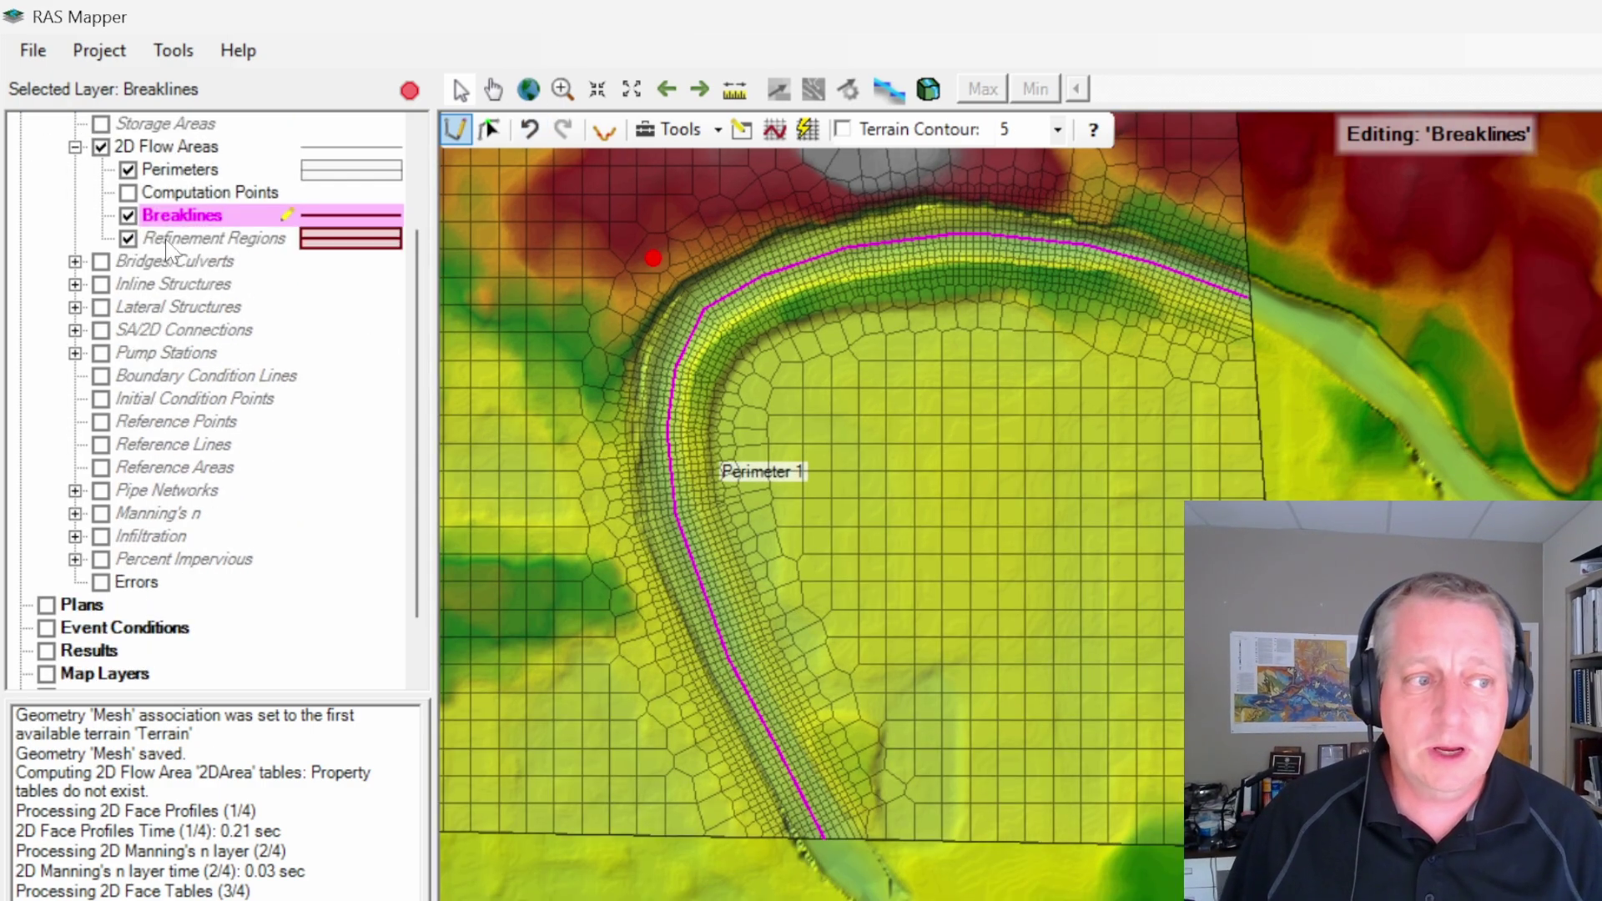
{"action": "left_click", "coordinate": [169, 241]}
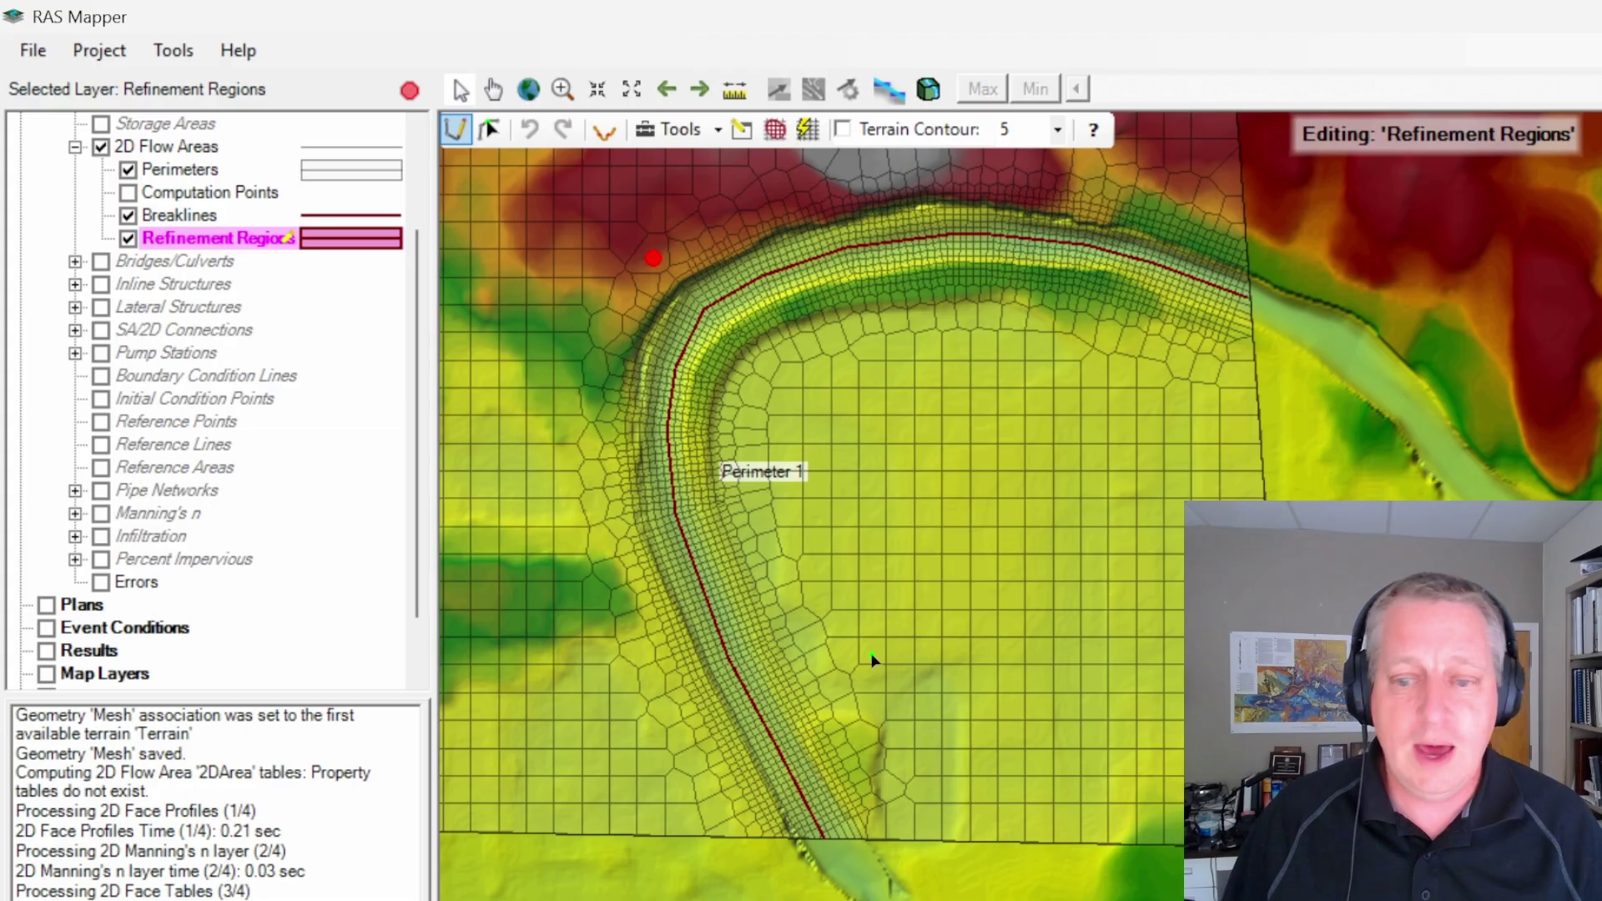
{"action": "left_click", "coordinate": [782, 825]}
{"action": "scroll", "coordinate": [862, 811], "scroll_direction": "up", "scroll_amount": 3}
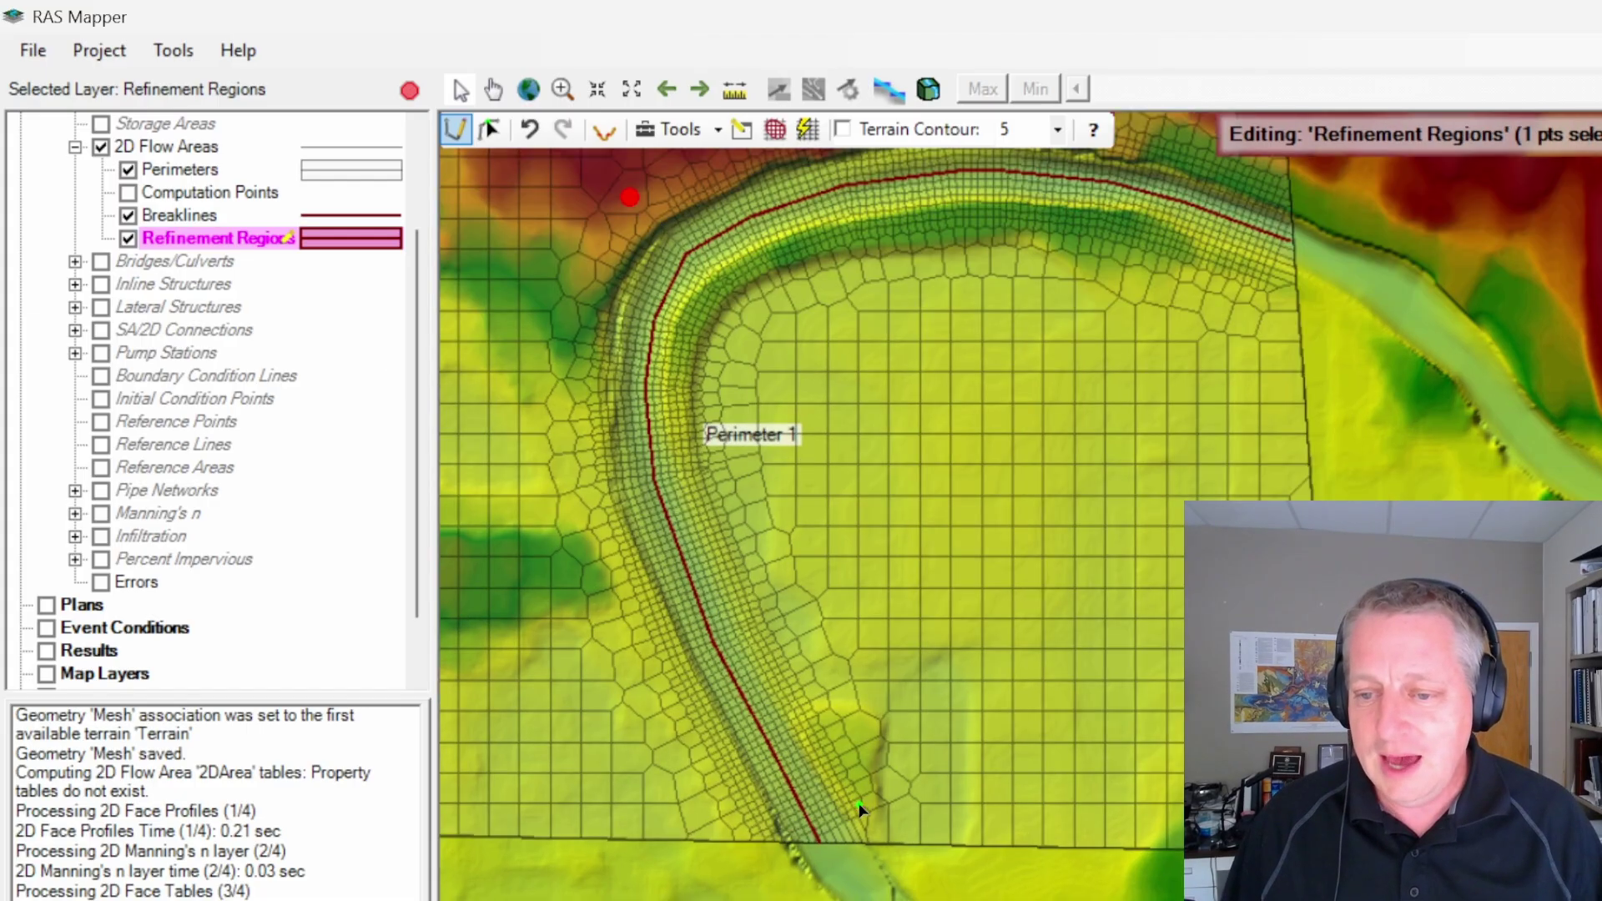
{"action": "left_click", "coordinate": [859, 809]}
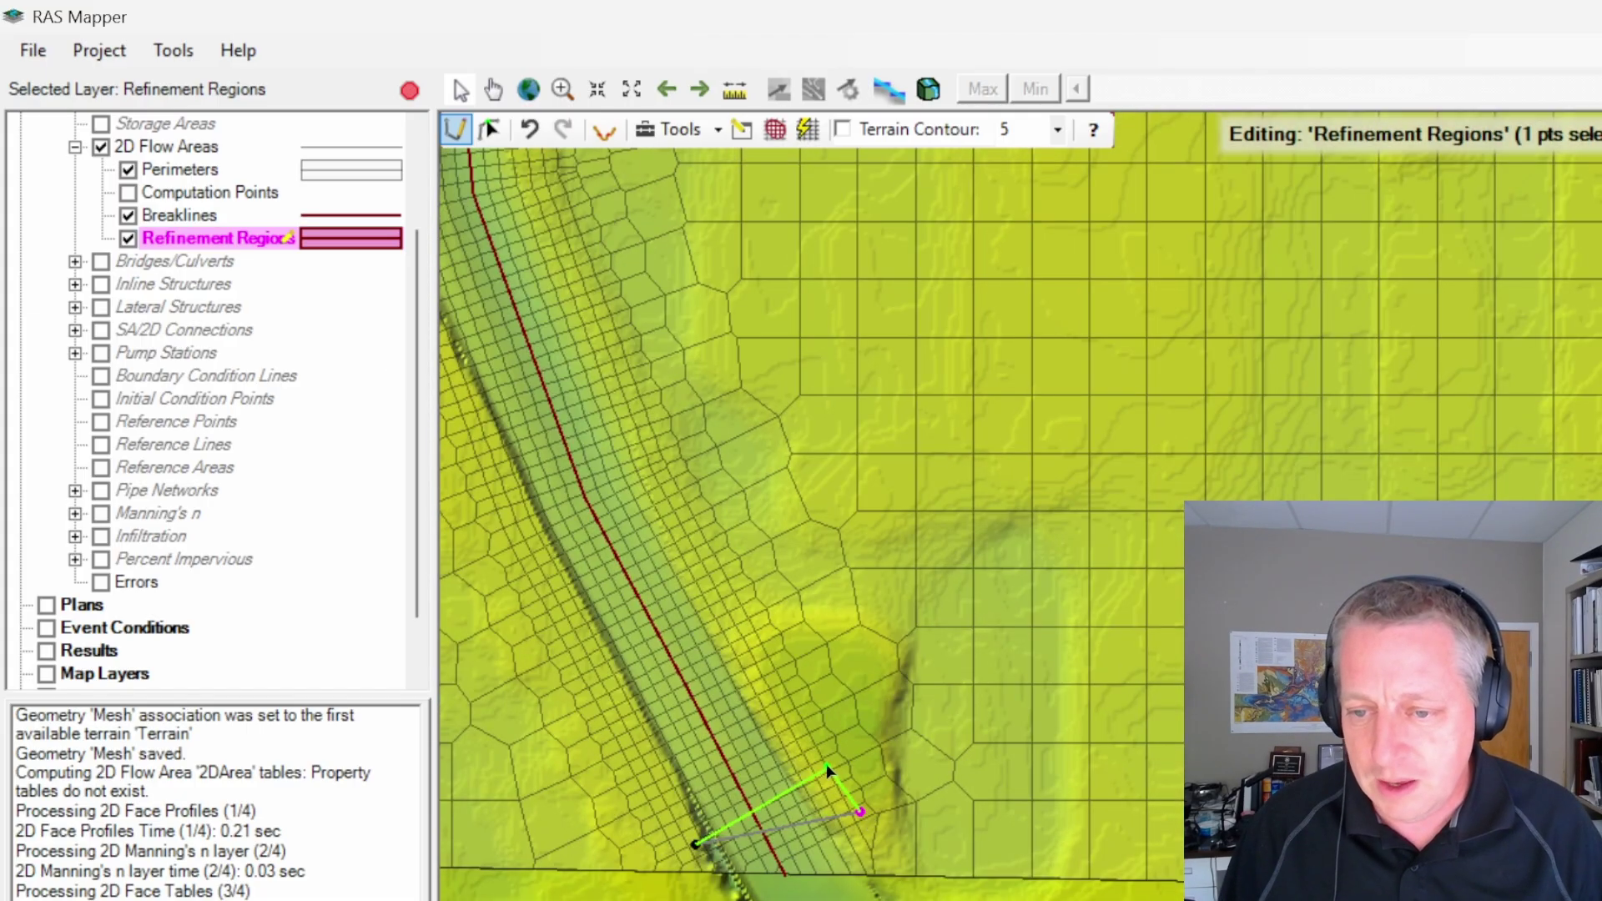
{"action": "left_click", "coordinate": [807, 754]}
{"action": "left_click", "coordinate": [750, 686]}
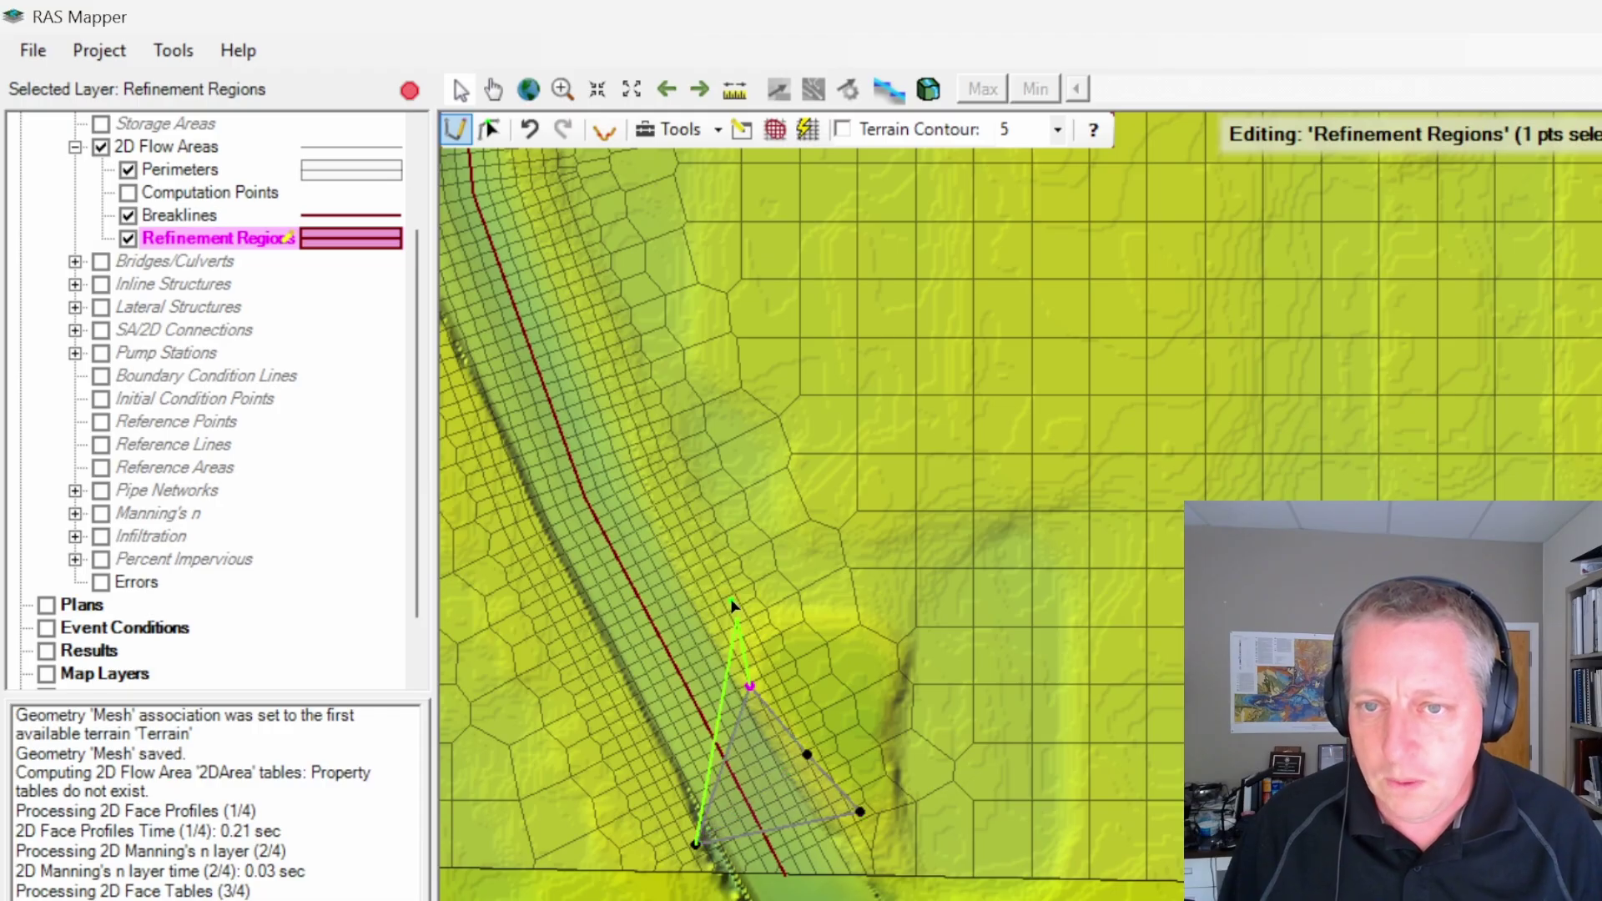
{"action": "left_click", "coordinate": [704, 557]}
{"action": "left_click", "coordinate": [653, 455]}
{"action": "left_click", "coordinate": [634, 368]}
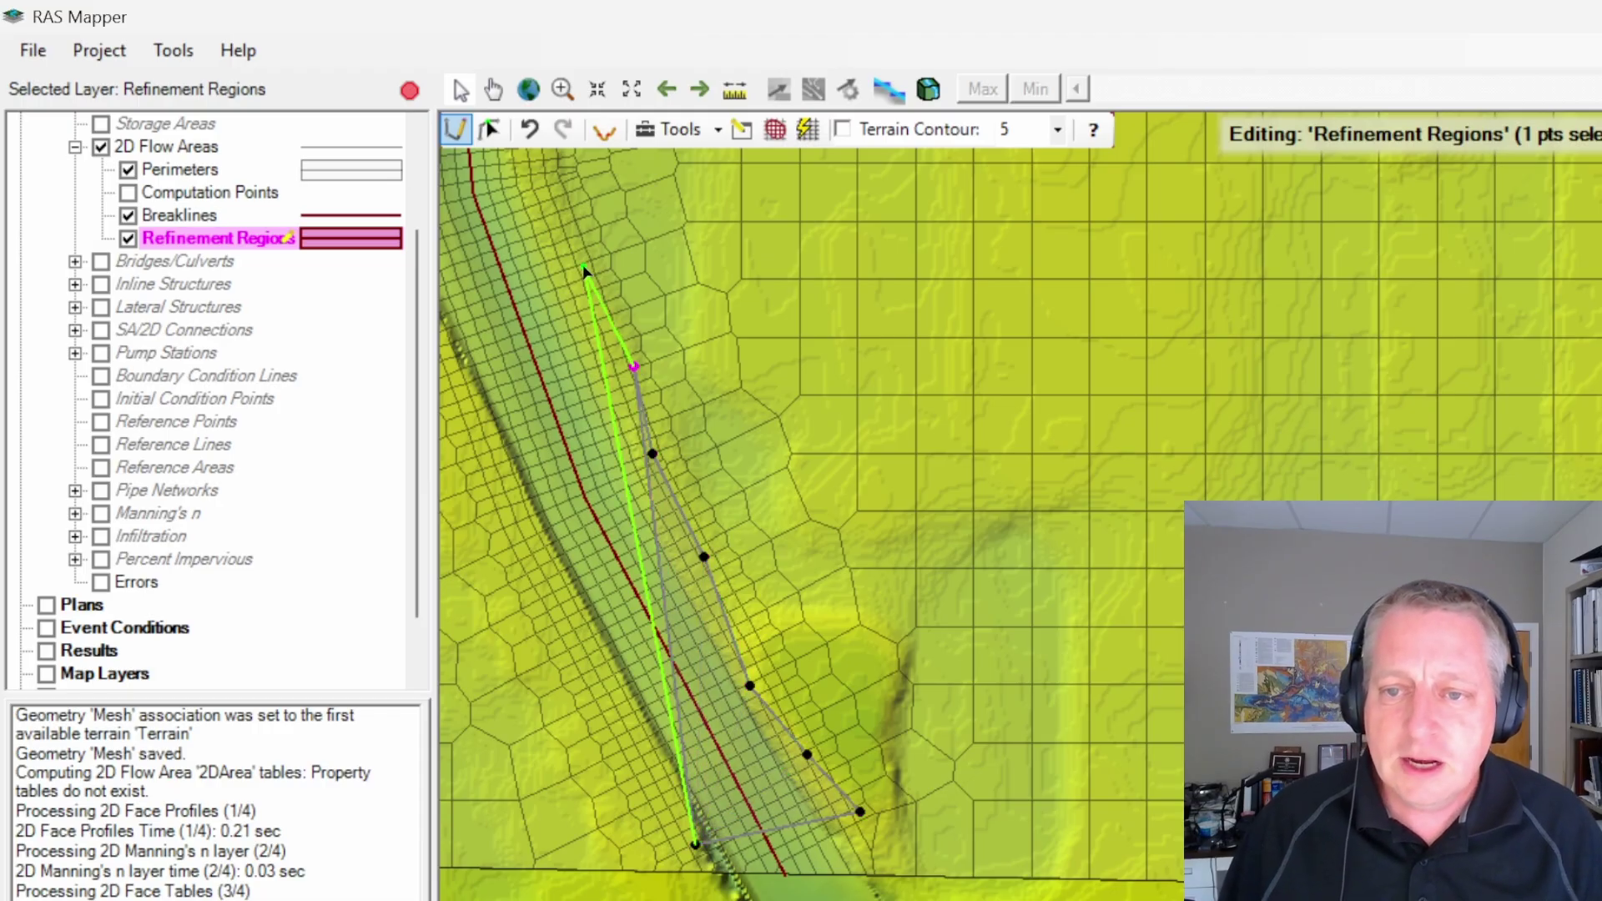
{"action": "double_click", "coordinate": [590, 275]}
Step: Continue the region outline around the upstream bend and along the bank downstream
{"action": "left_click_drag", "start_coordinate": [590, 275], "coordinate": [655, 575]}
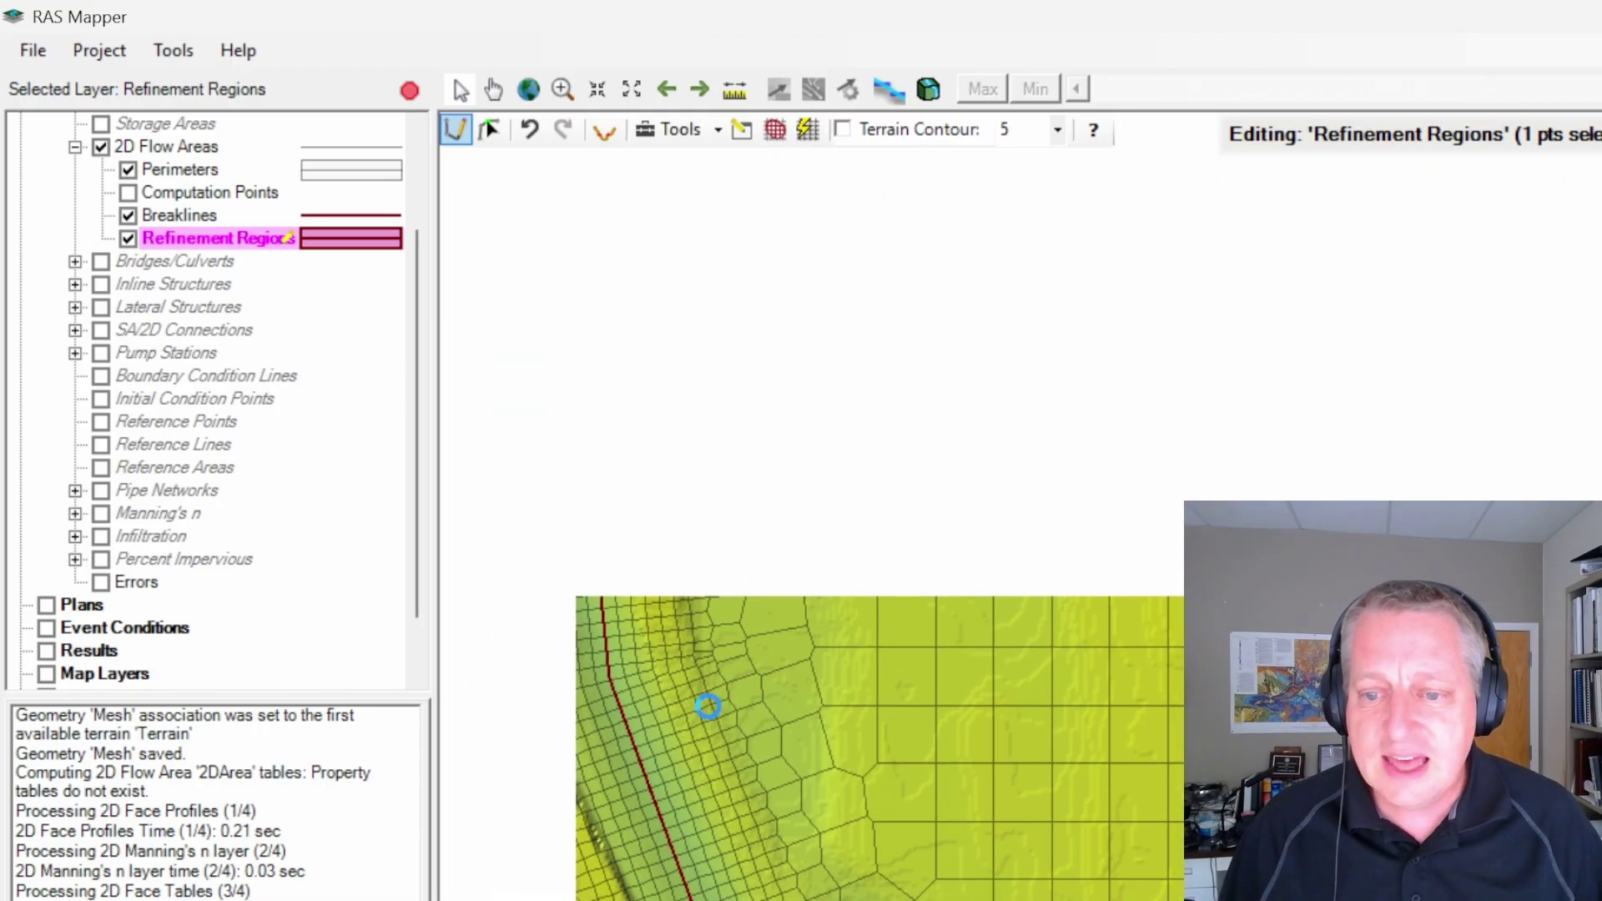
{"action": "left_click", "coordinate": [652, 582]}
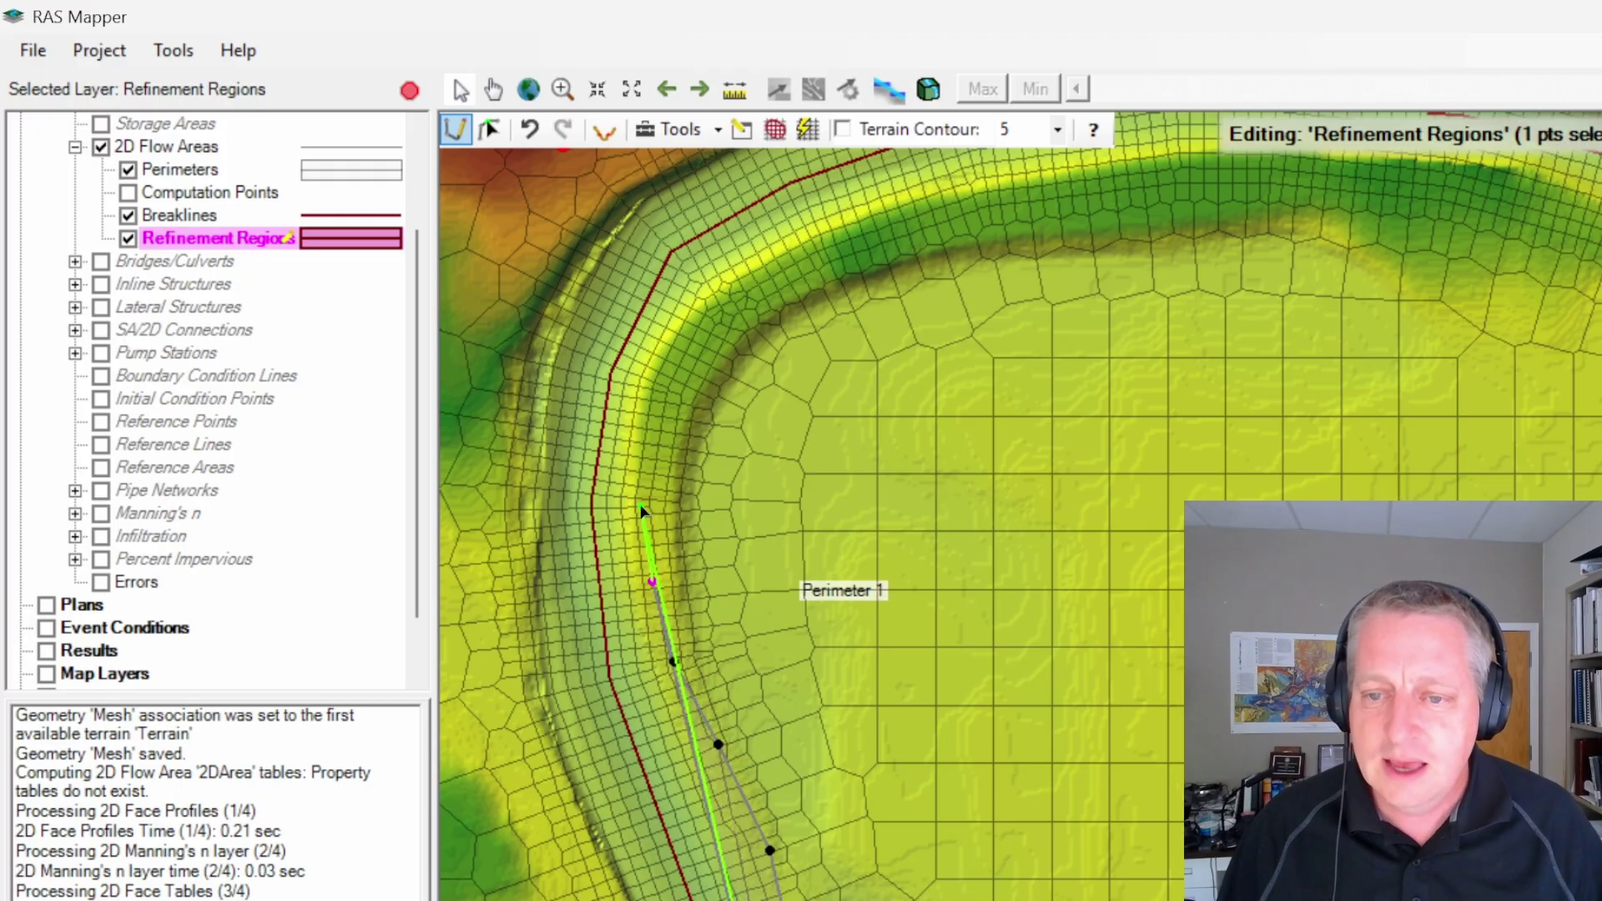
{"action": "left_click", "coordinate": [641, 494]}
{"action": "left_click", "coordinate": [647, 448]}
{"action": "left_click", "coordinate": [686, 338]}
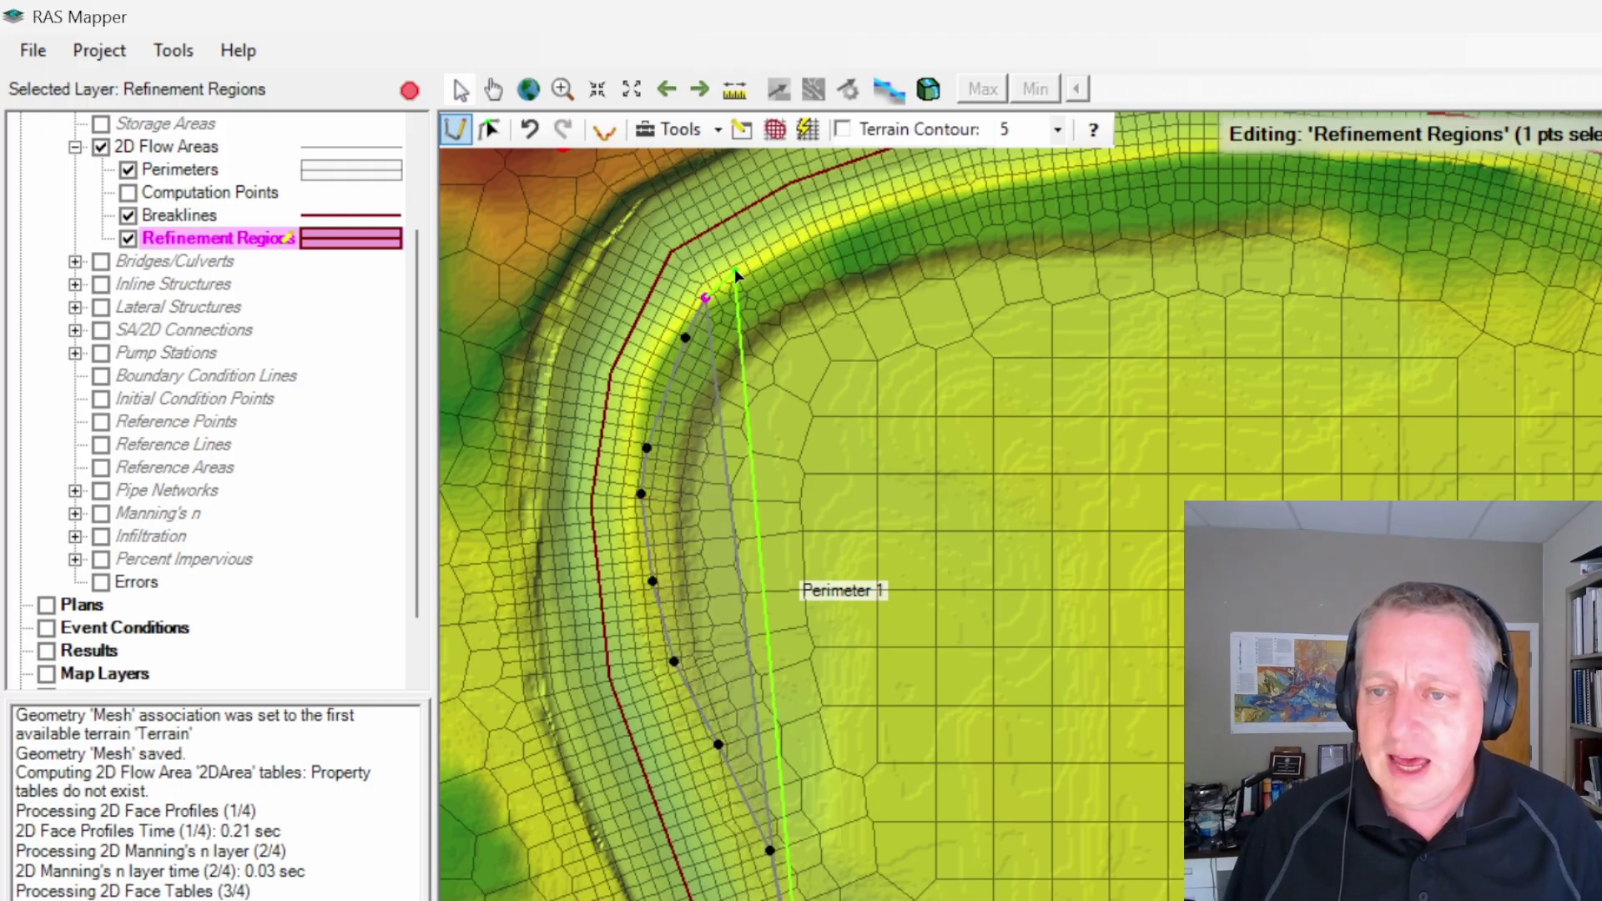
{"action": "left_click", "coordinate": [706, 298]}
{"action": "left_click", "coordinate": [777, 260]}
{"action": "left_click", "coordinate": [861, 228]}
{"action": "left_click", "coordinate": [1048, 177]}
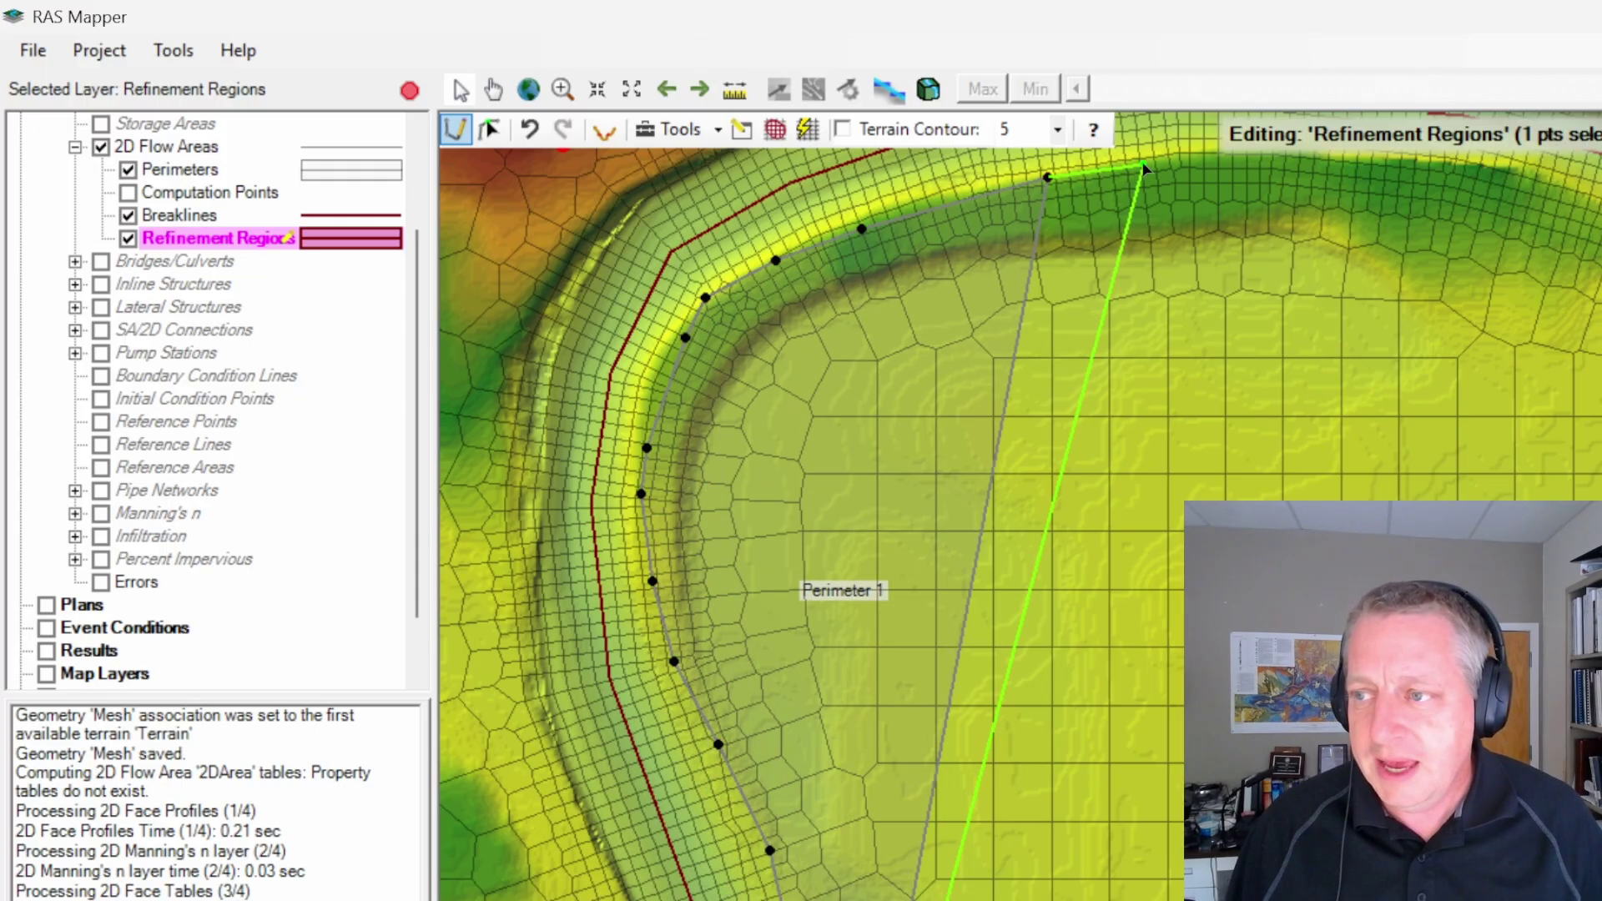
{"action": "left_click", "coordinate": [1145, 164]}
{"action": "left_click", "coordinate": [1301, 160]}
{"action": "left_click", "coordinate": [1413, 171]}
{"action": "left_click", "coordinate": [1544, 192]}
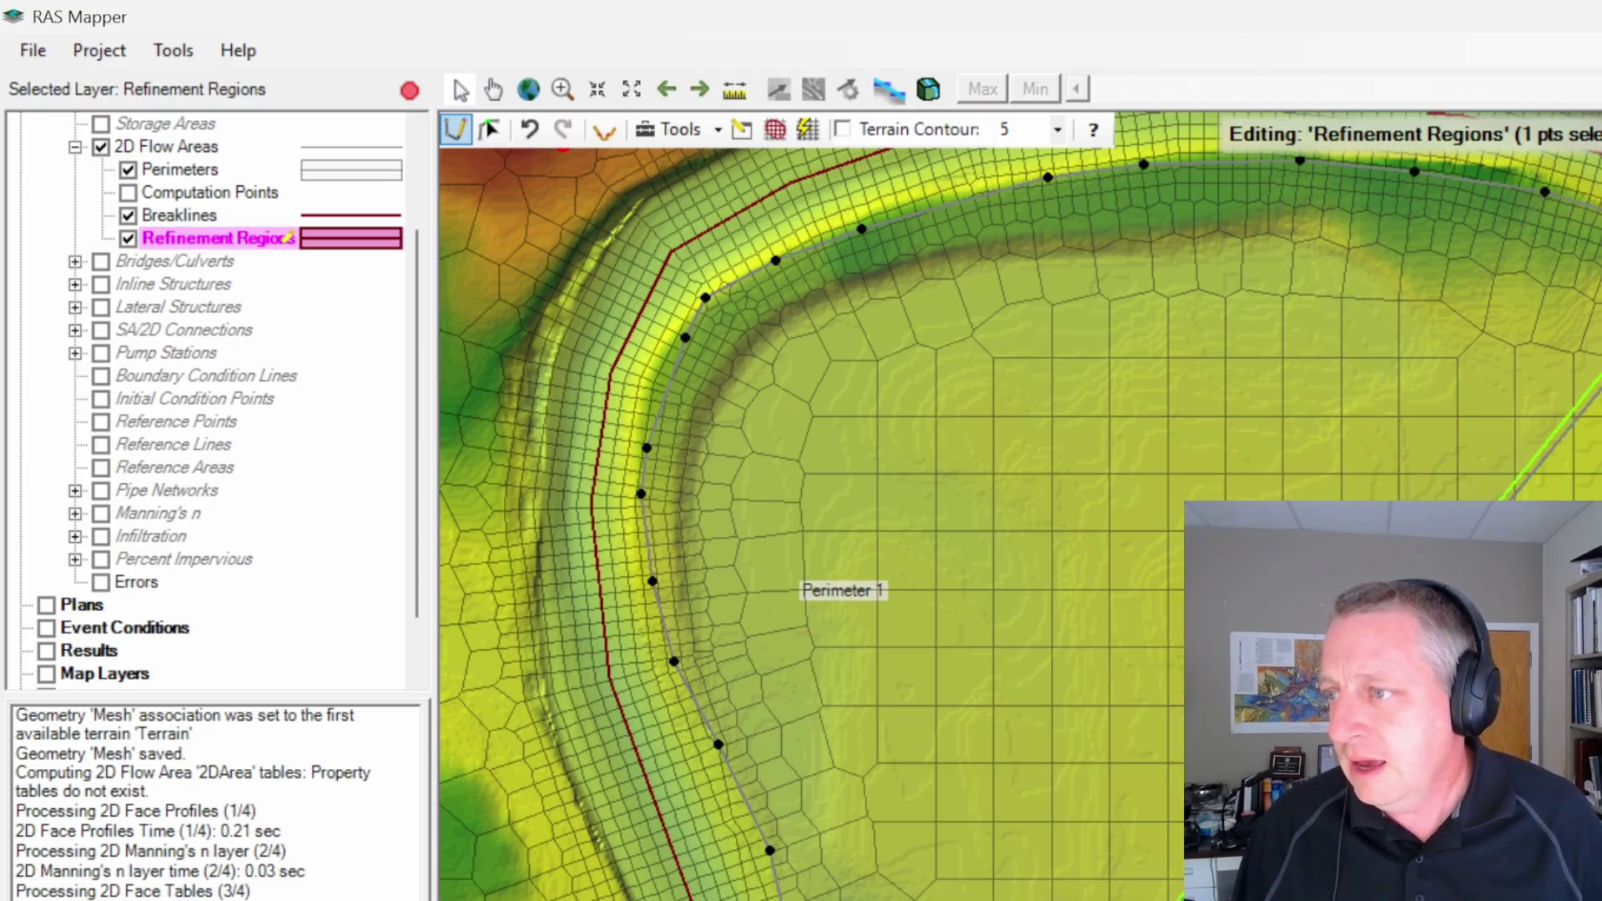
Step: Trace the region outline back along the opposite outer bank
{"action": "left_click_drag", "start_coordinate": [563, 149], "coordinate": [567, 384]}
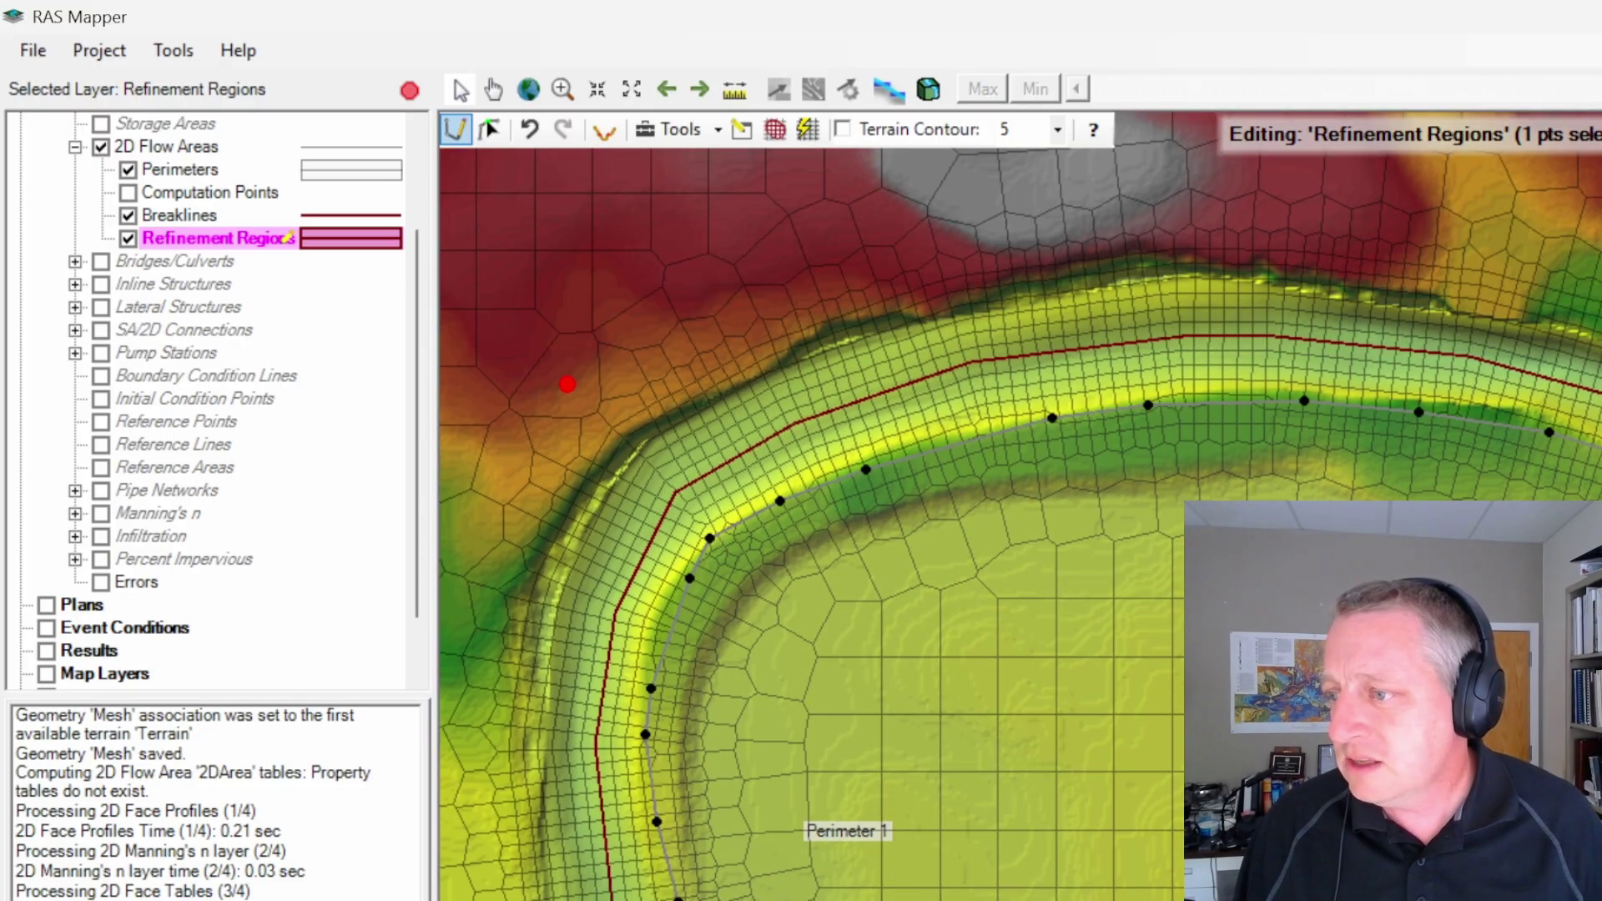
{"action": "left_click", "coordinate": [1559, 322]}
{"action": "left_click", "coordinate": [1459, 303]}
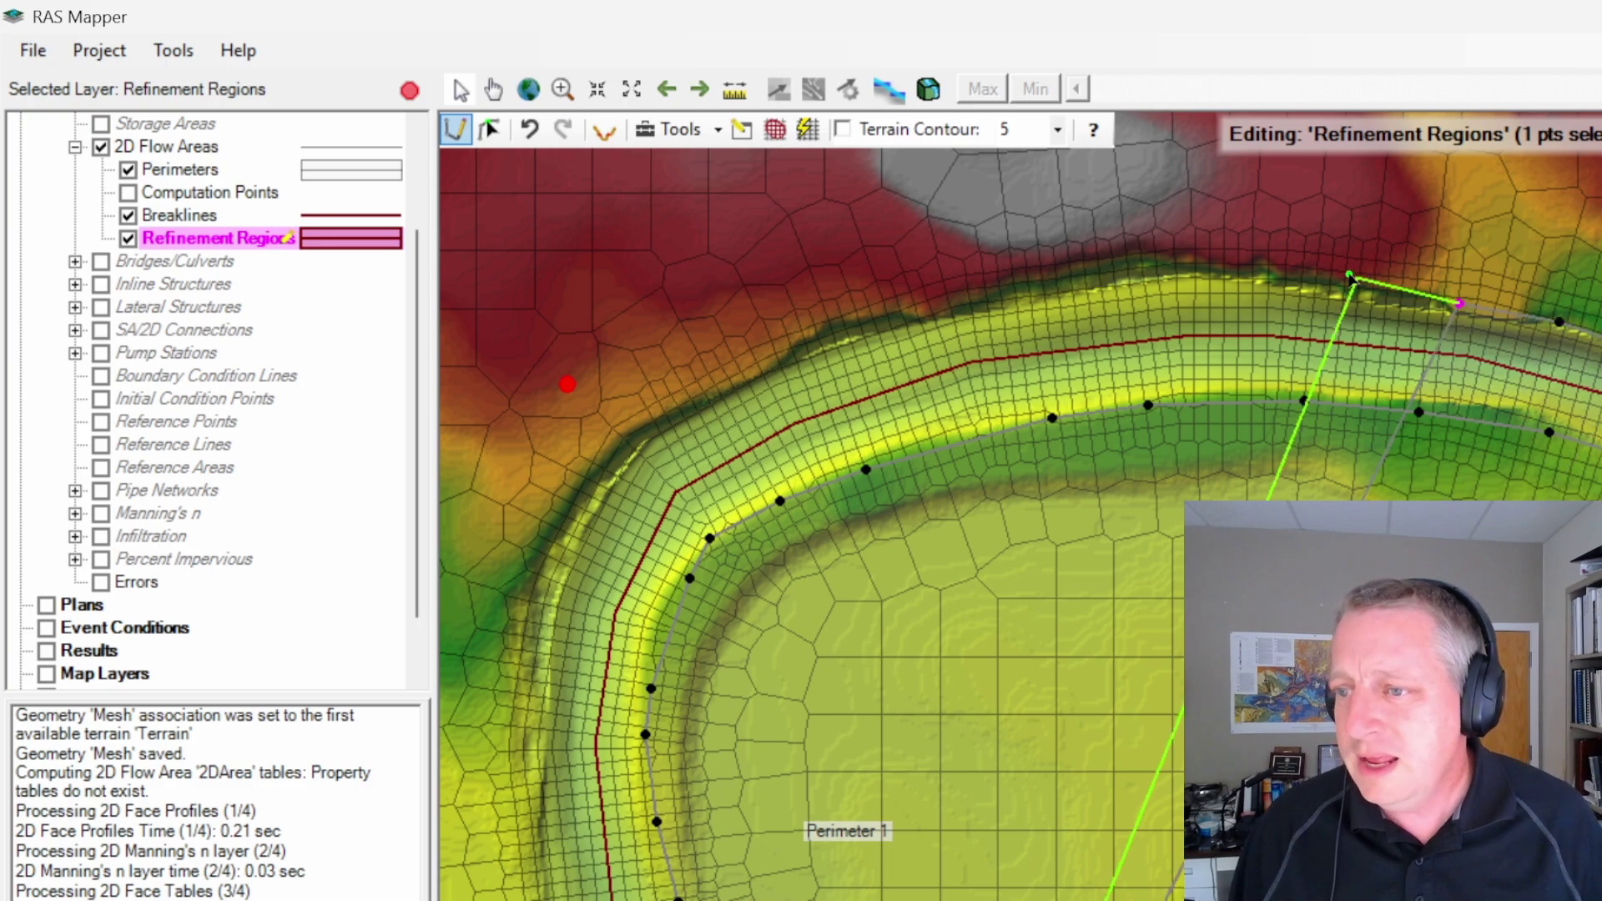
{"action": "left_click", "coordinate": [1344, 273]}
{"action": "left_click", "coordinate": [1236, 256]}
{"action": "left_click", "coordinate": [1089, 259]}
{"action": "left_click", "coordinate": [976, 282]}
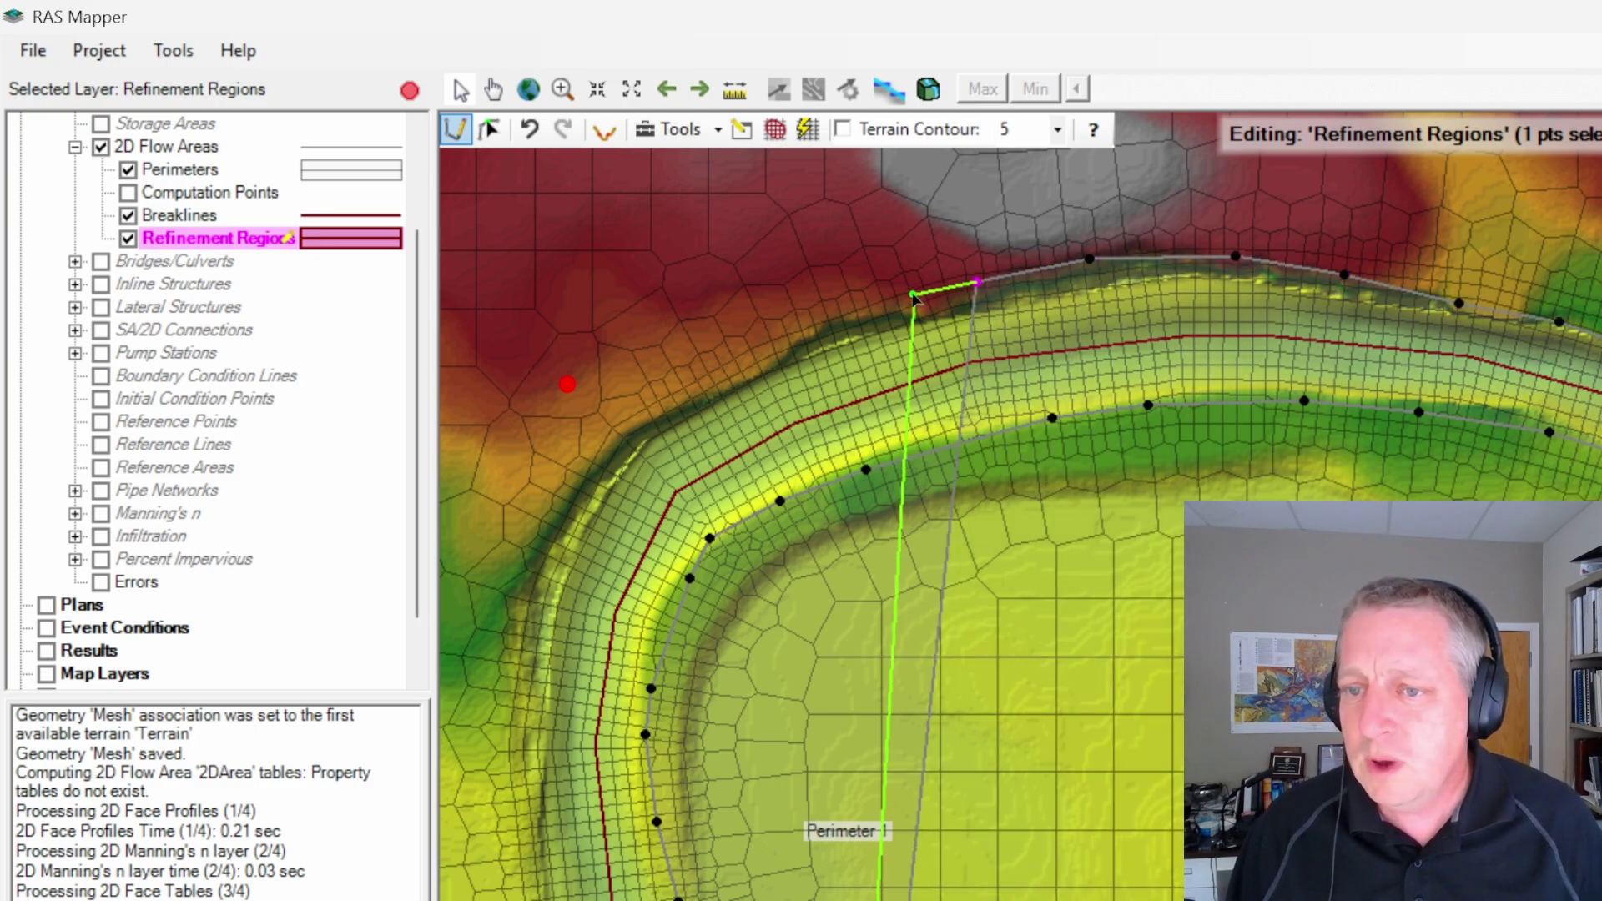
{"action": "left_click", "coordinate": [894, 304]}
Step: Add region vertices down the left bank to the perimeter's bottom edge
{"action": "left_click", "coordinate": [788, 339]}
{"action": "left_click", "coordinate": [688, 395]}
{"action": "left_click", "coordinate": [633, 438]}
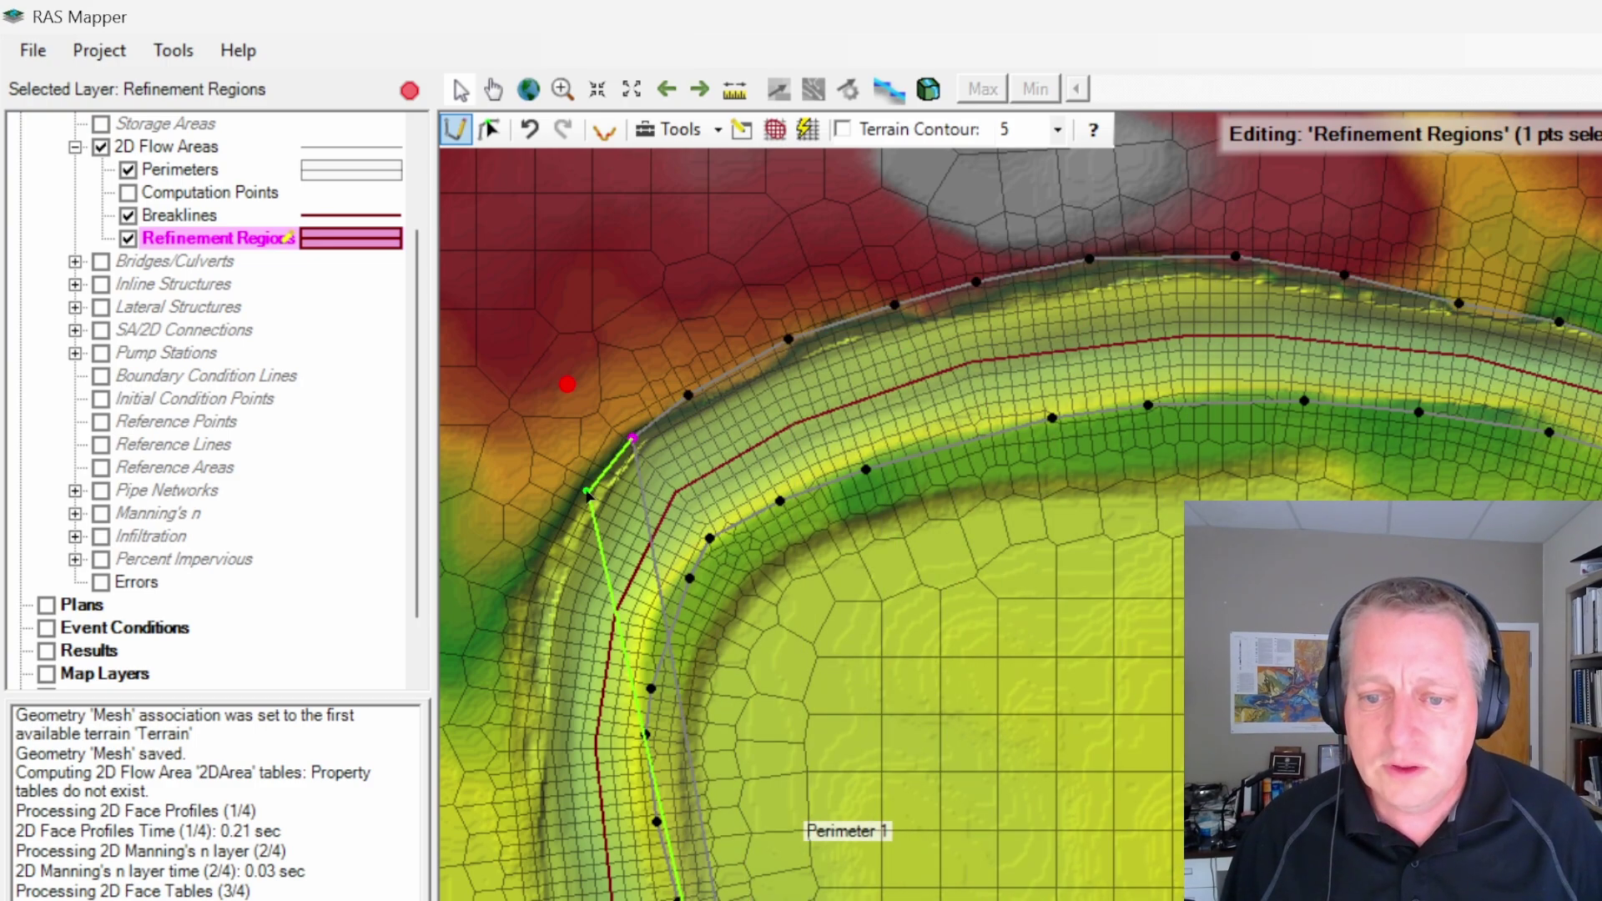
{"action": "left_click", "coordinate": [585, 499]}
{"action": "left_click", "coordinate": [559, 551]}
{"action": "left_click", "coordinate": [543, 618]}
{"action": "left_click", "coordinate": [515, 697]}
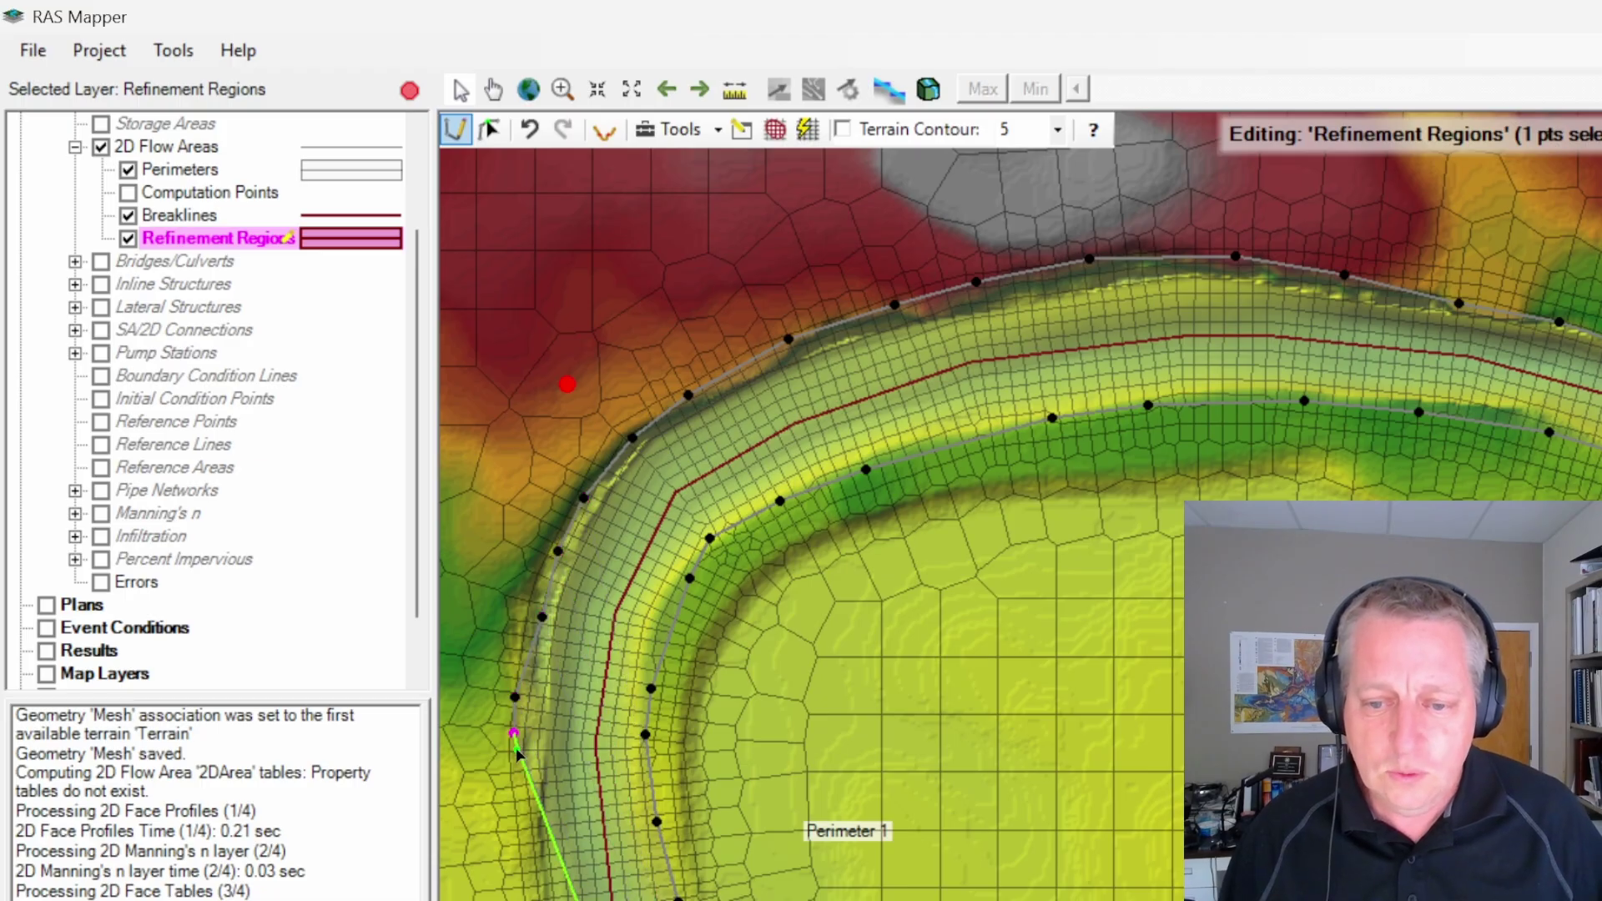
{"action": "left_click", "coordinate": [513, 733]}
{"action": "left_click", "coordinate": [522, 854]}
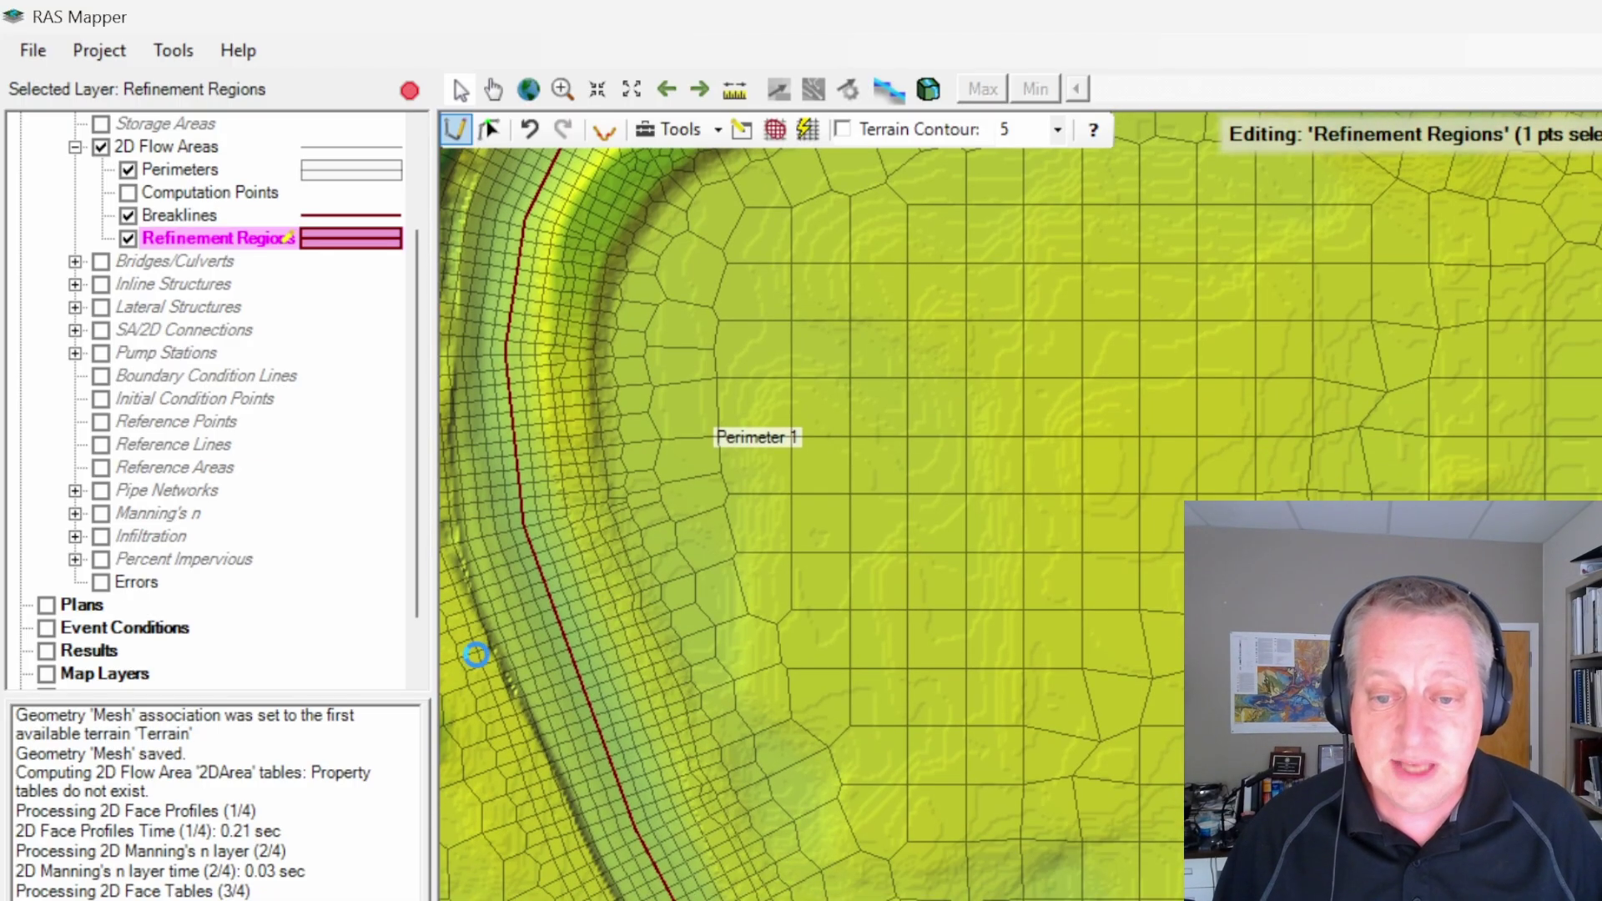
{"action": "left_click", "coordinate": [459, 599]}
{"action": "left_click", "coordinate": [494, 682]}
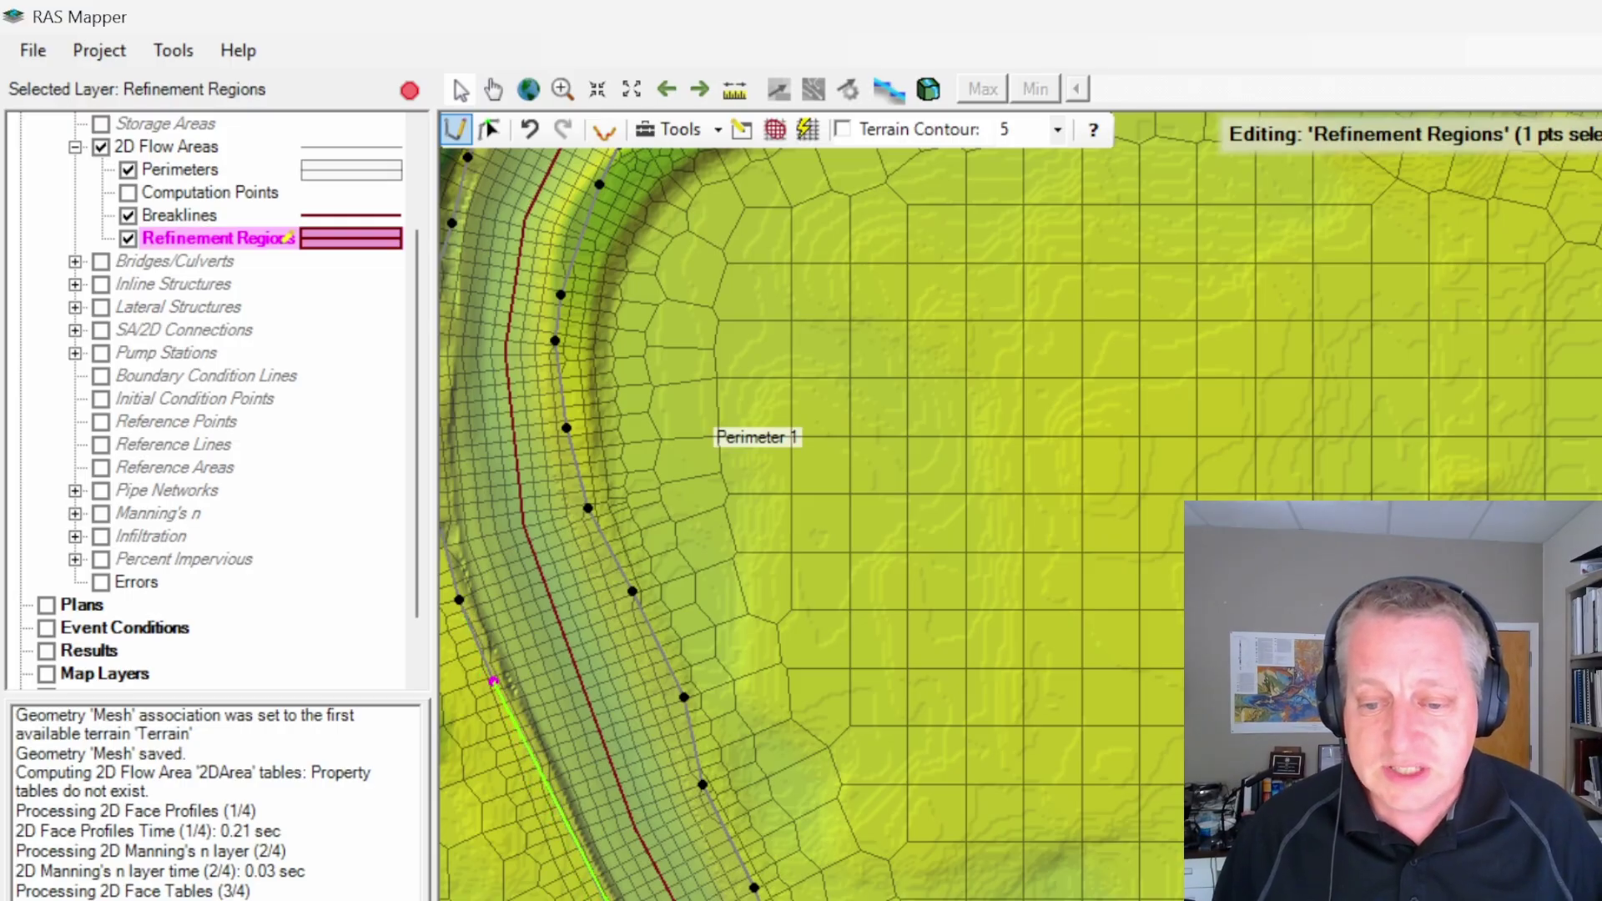
Step: Close the polygon, keep the name Region 1, and enforce it to remesh the channel
{"action": "double_click", "coordinate": [647, 851]}
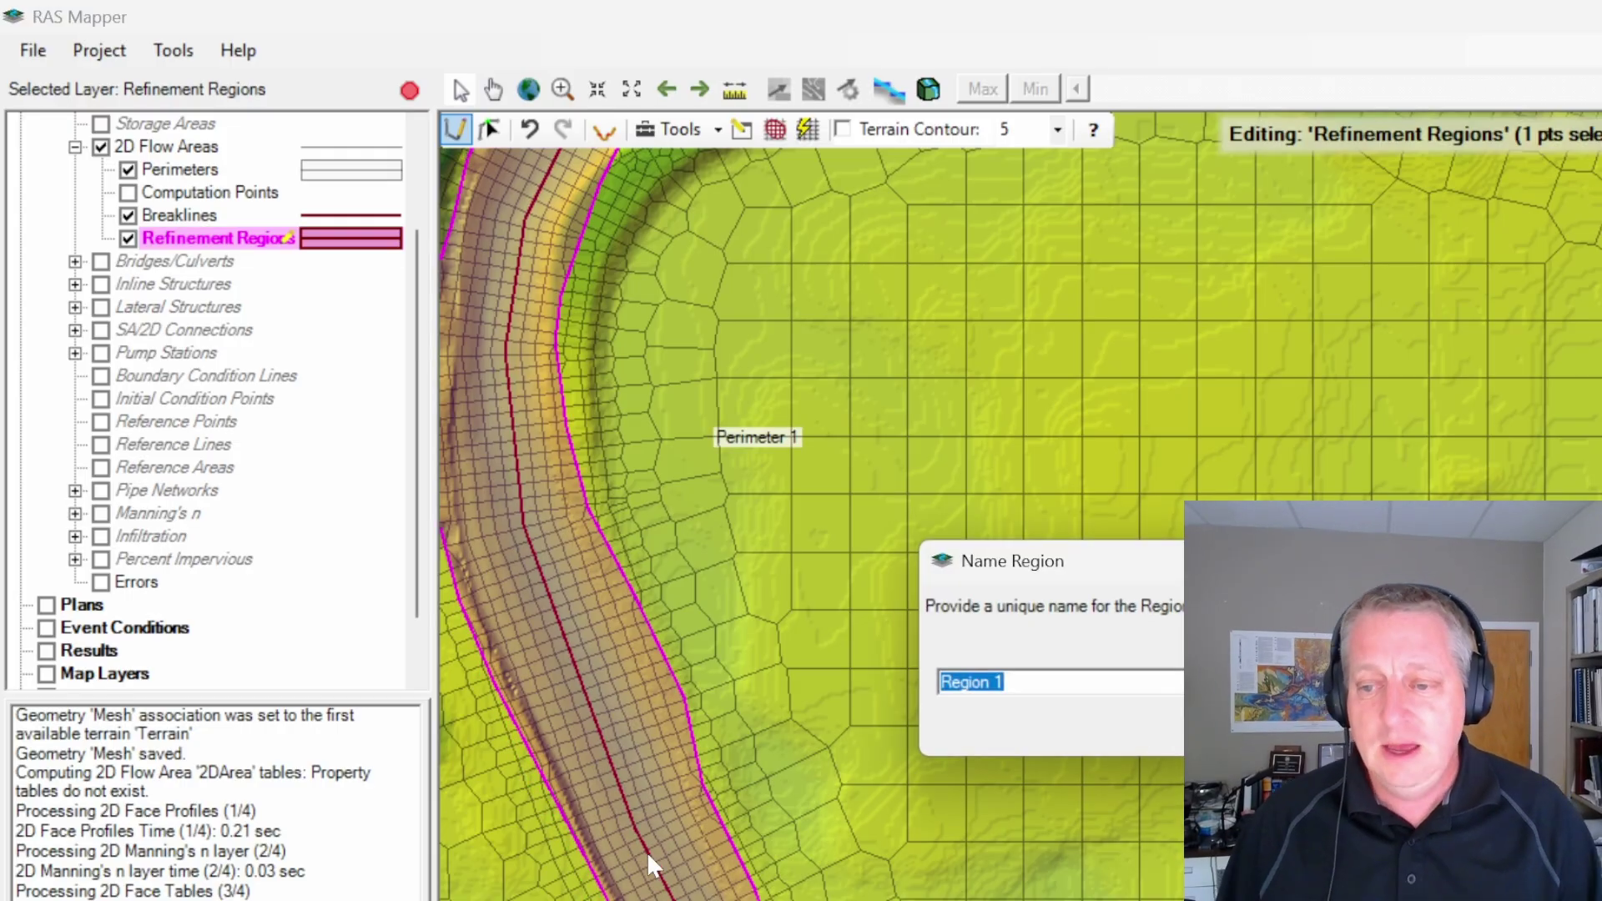
{"action": "key", "text": "Return"}
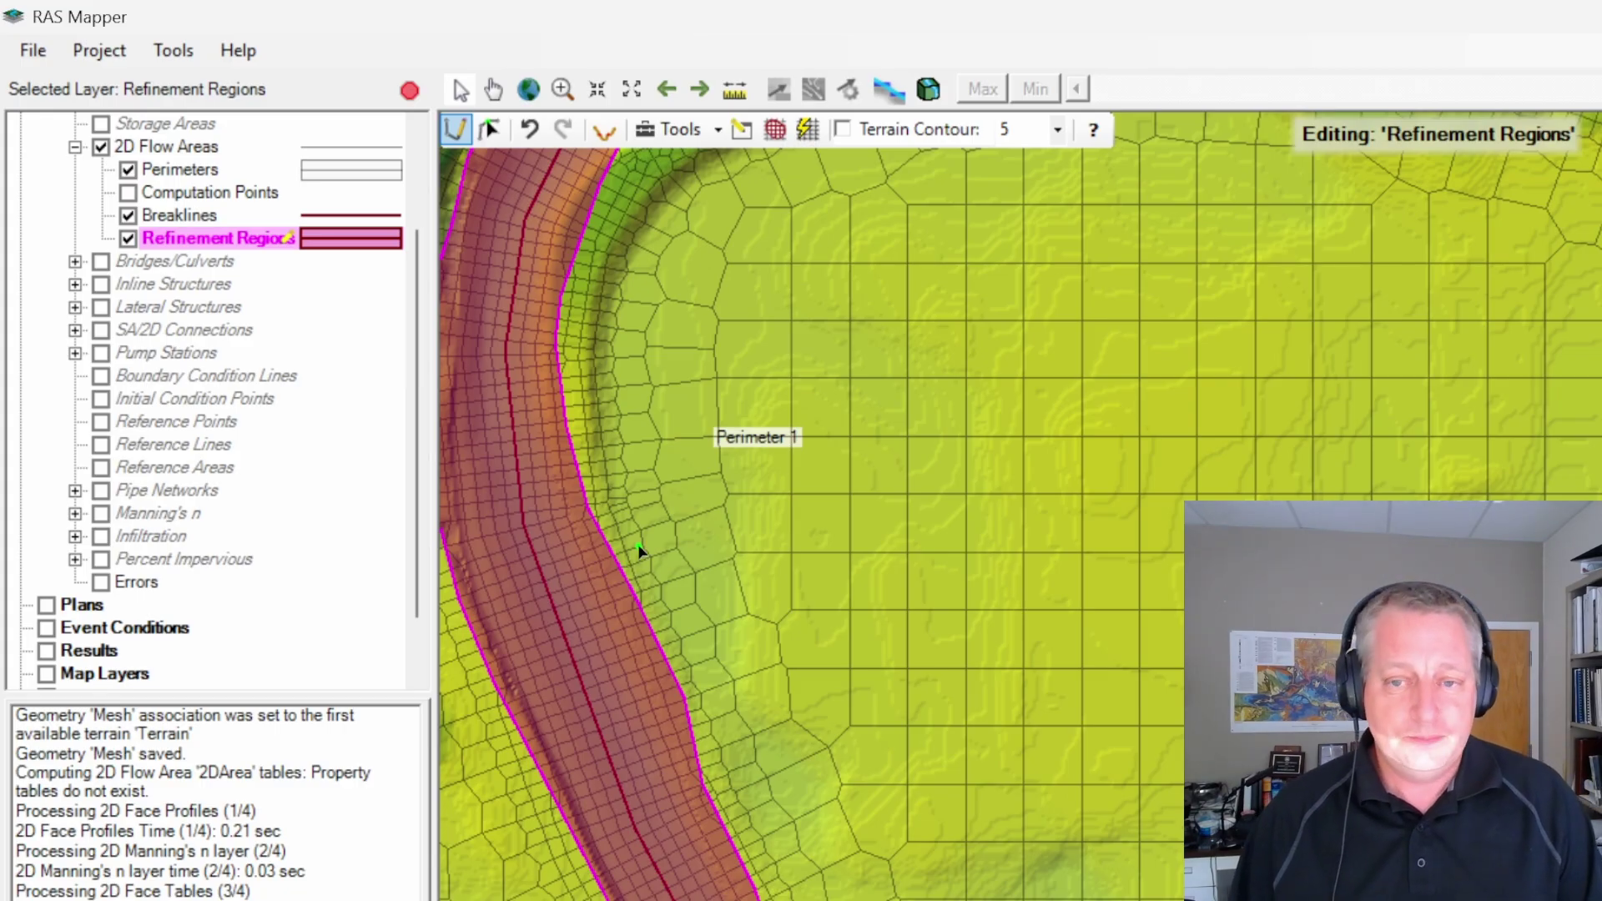
{"action": "scroll", "coordinate": [638, 544], "scroll_direction": "down", "scroll_amount": 2}
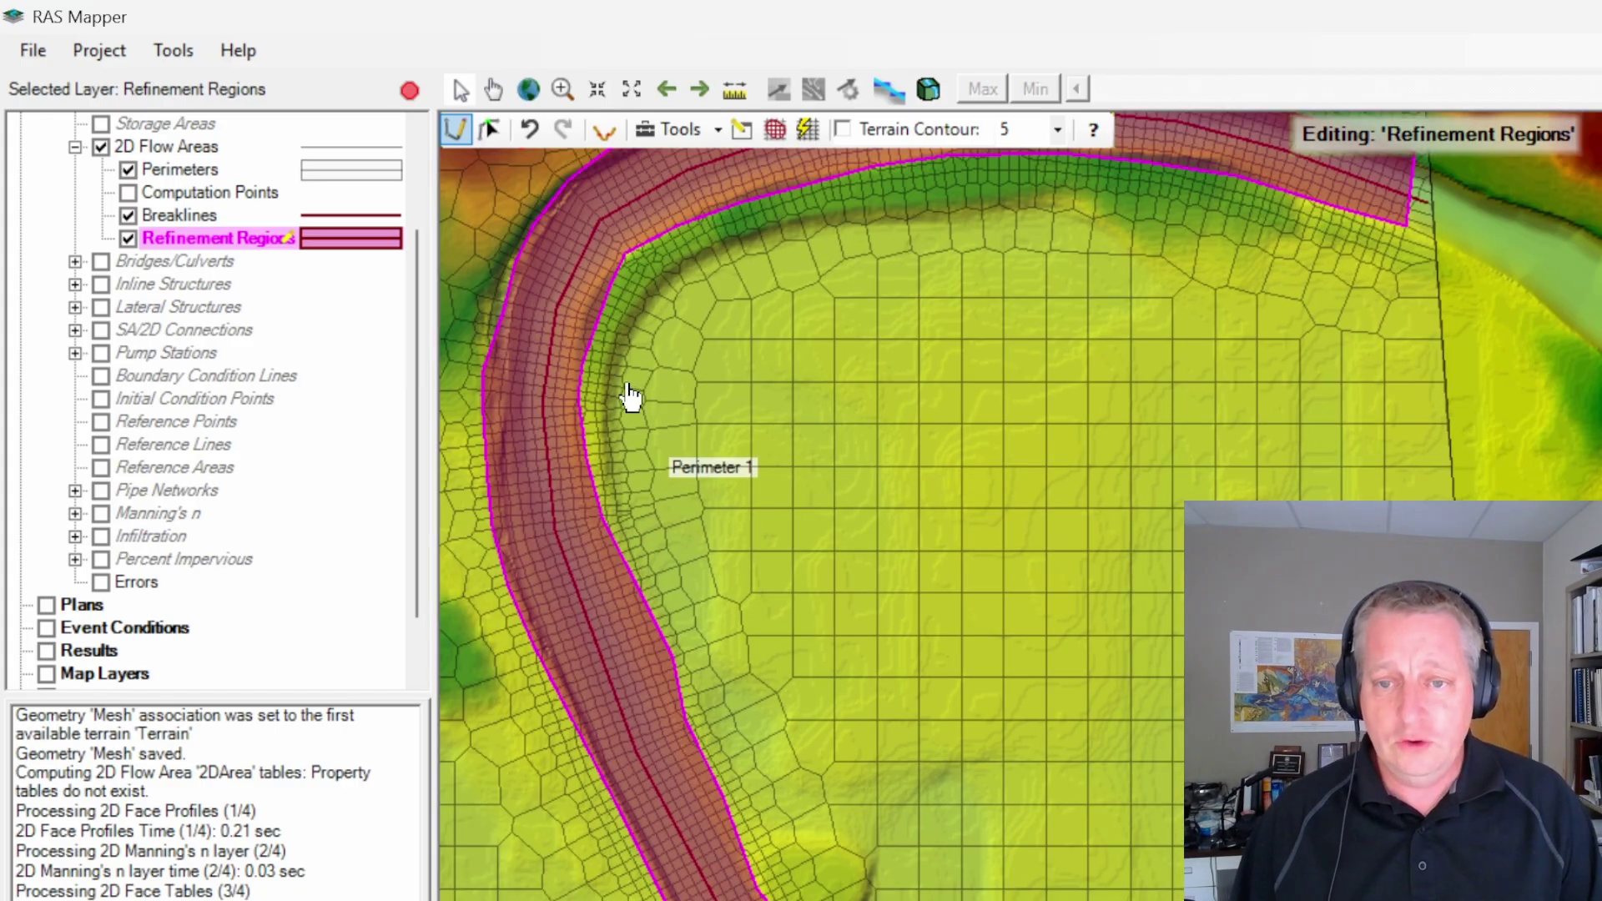
{"action": "left_click_drag", "start_coordinate": [631, 398], "coordinate": [659, 480]}
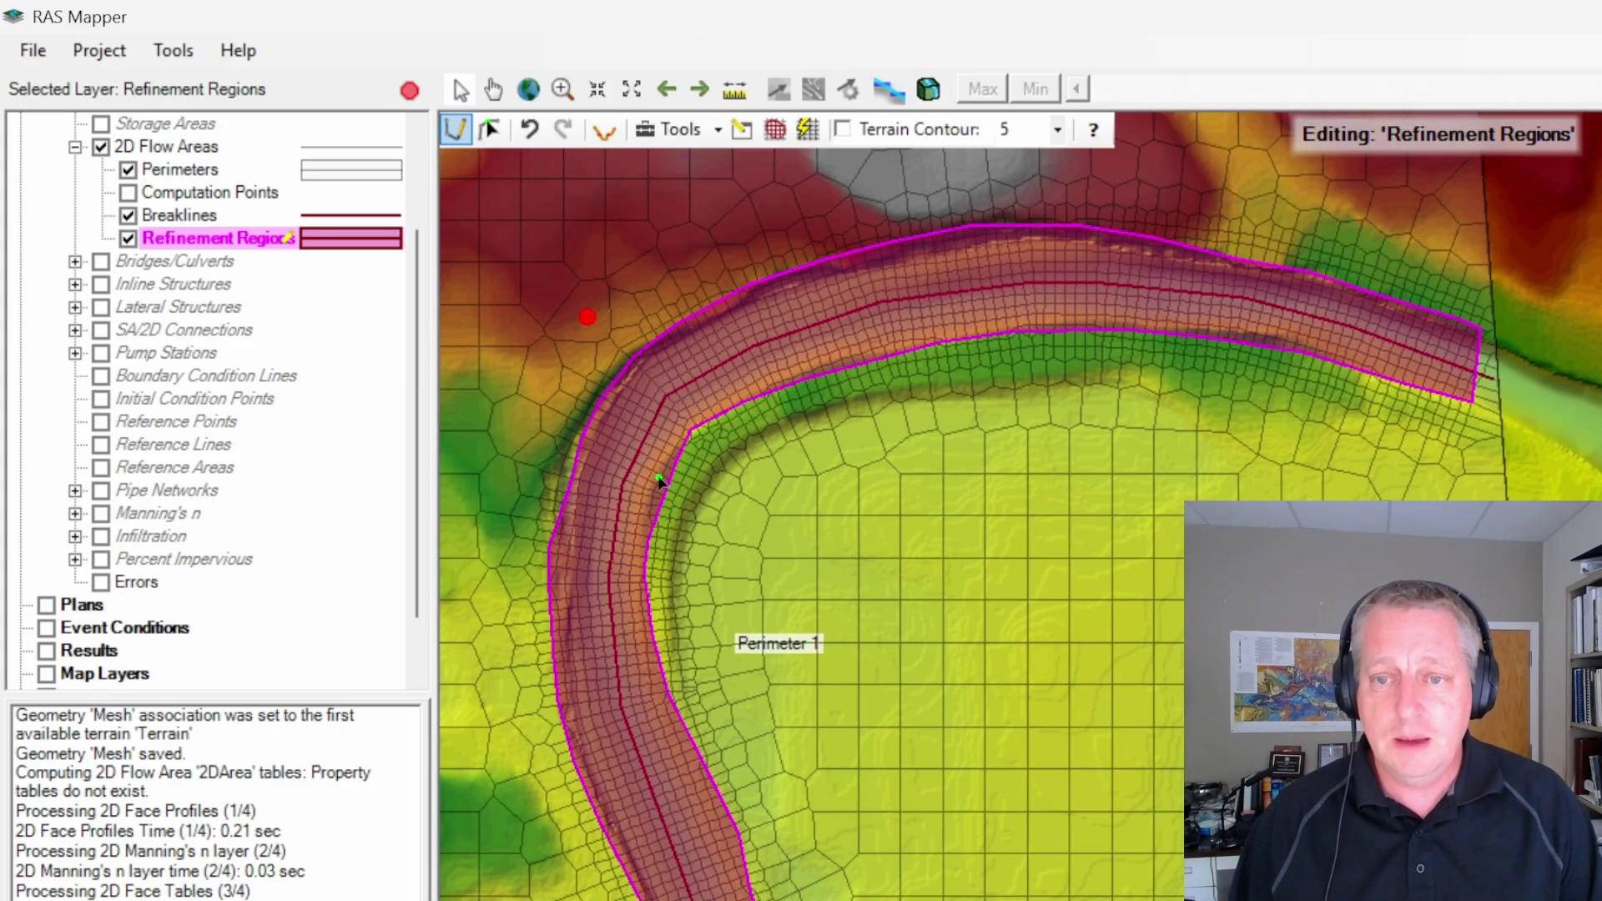
{"action": "right_click", "coordinate": [634, 437]}
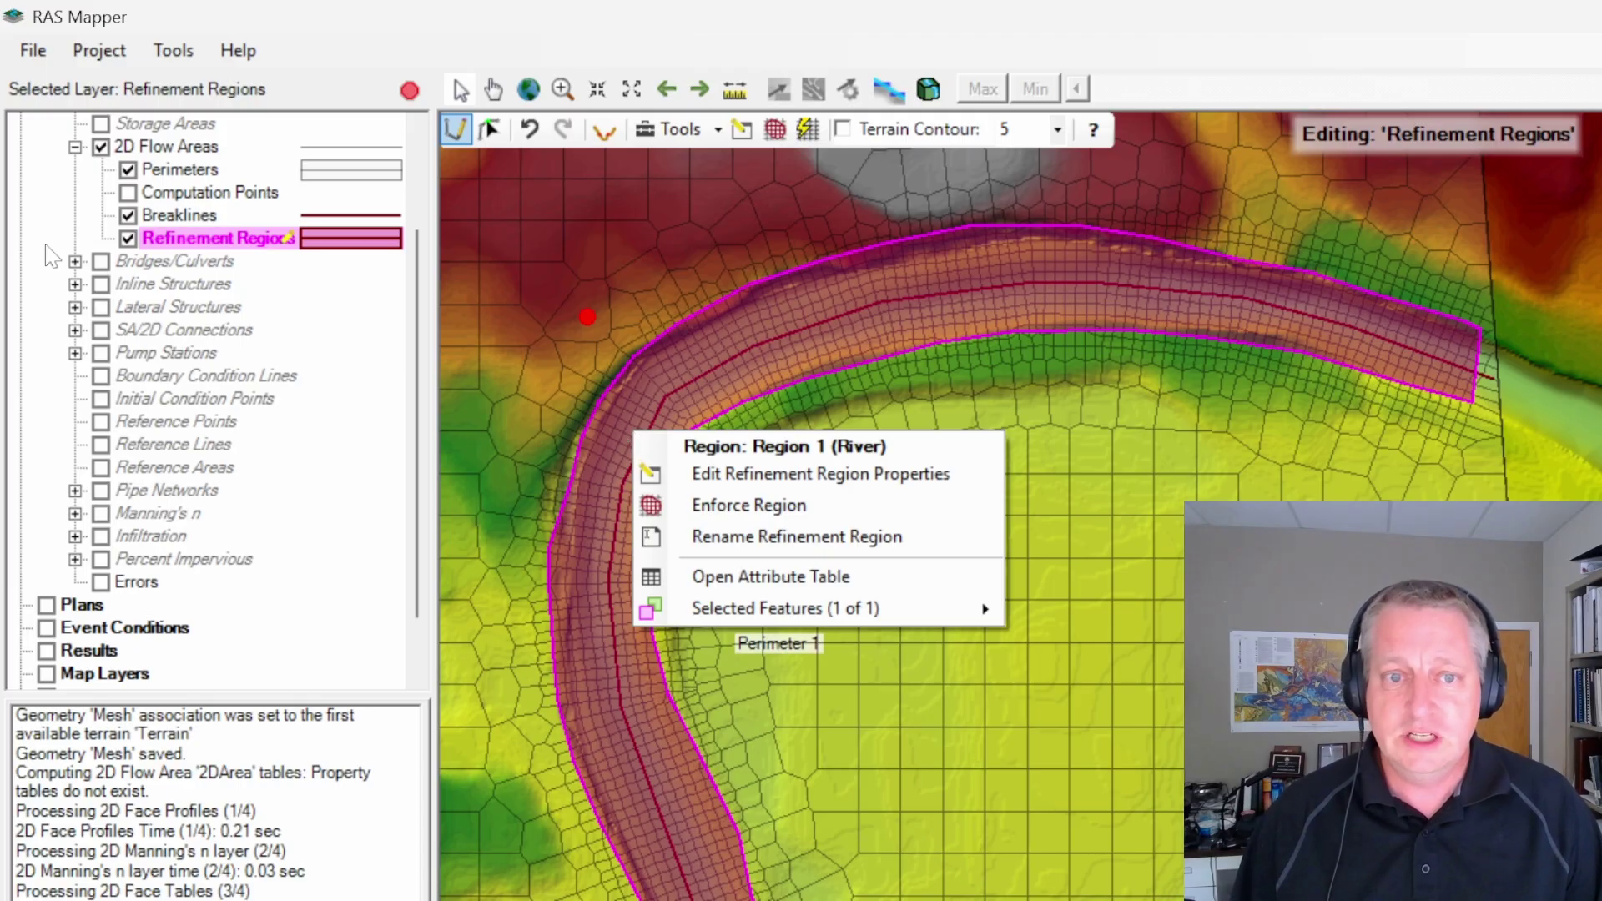
{"action": "left_click", "coordinate": [701, 507]}
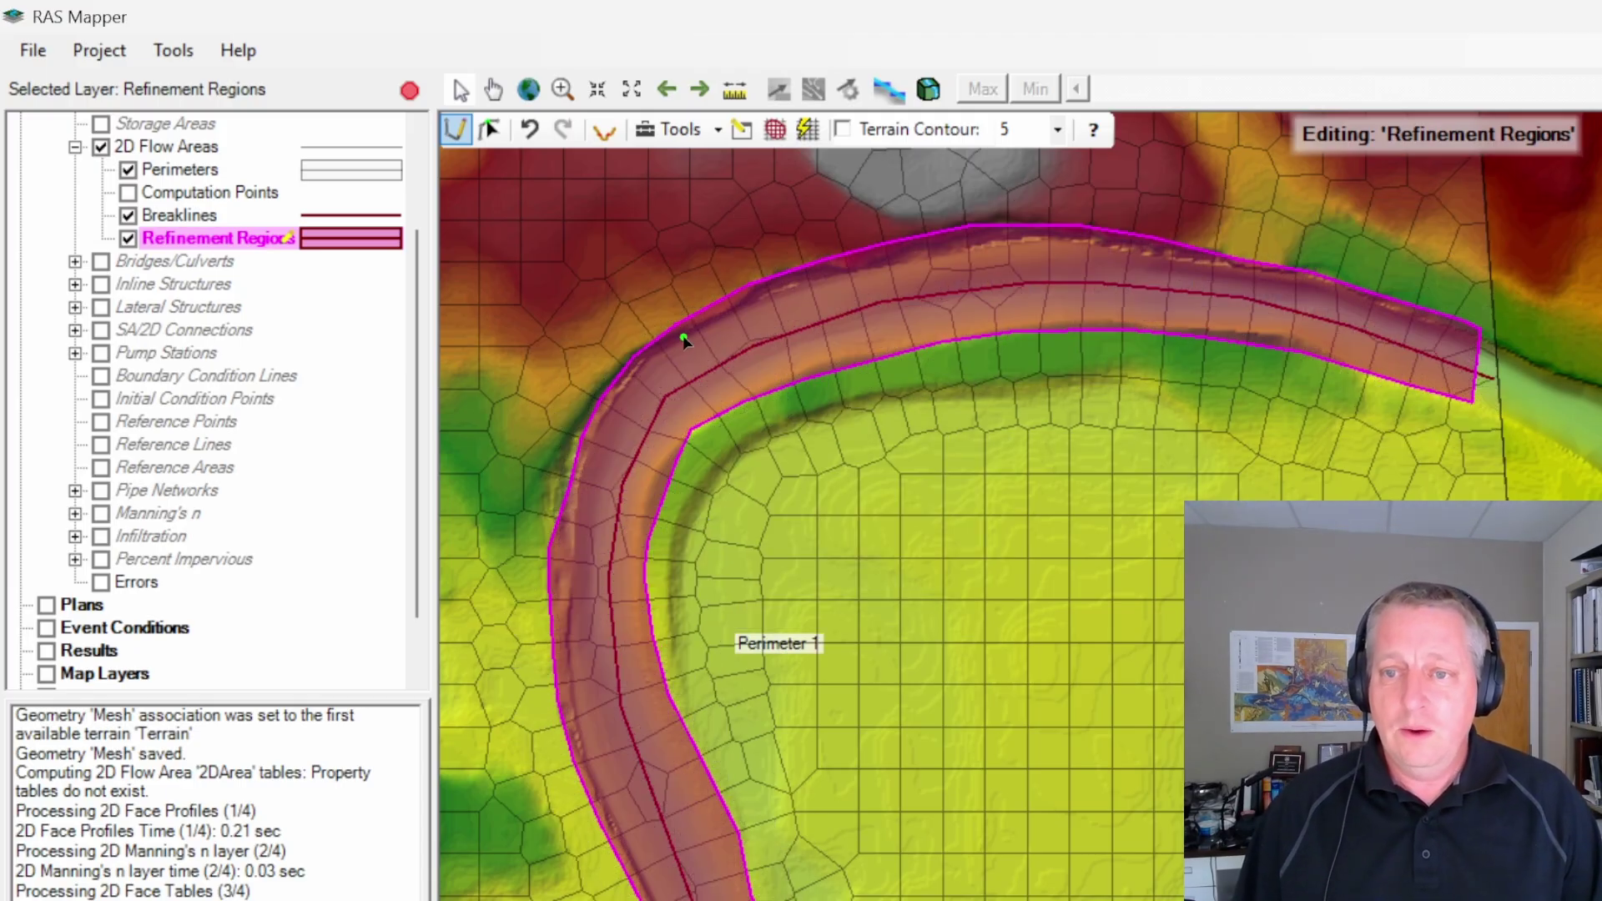
{"action": "scroll", "coordinate": [682, 338], "scroll_direction": "up", "scroll_amount": 2}
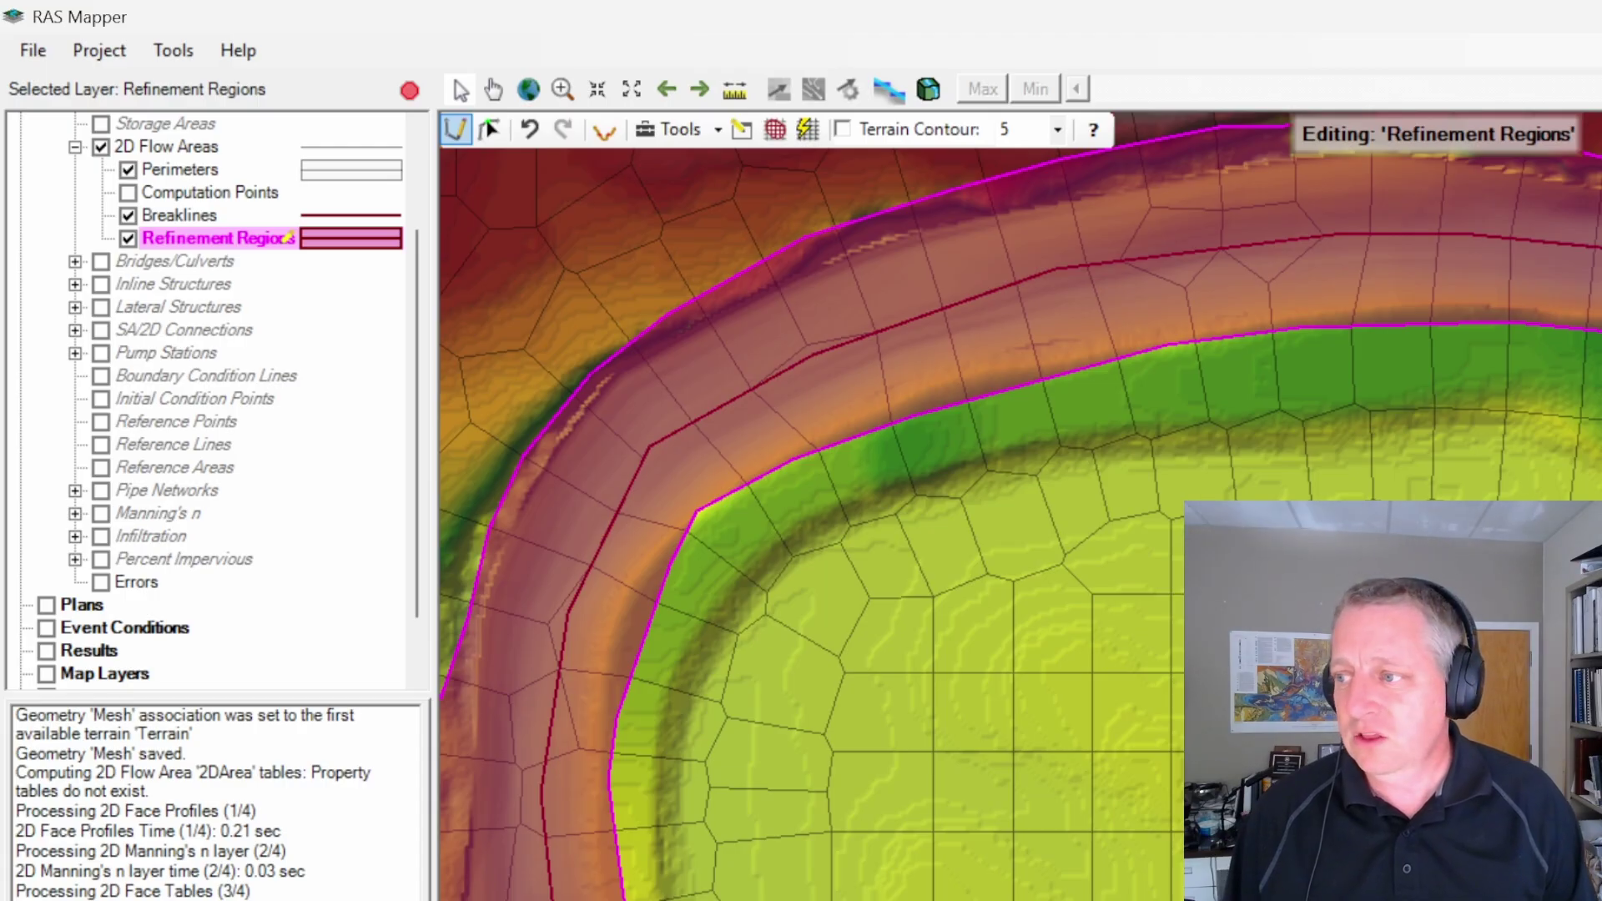
Step: Give Region 1 a perimeter spacing of 25 and re-enforce the region
{"action": "double_click", "coordinate": [715, 494]}
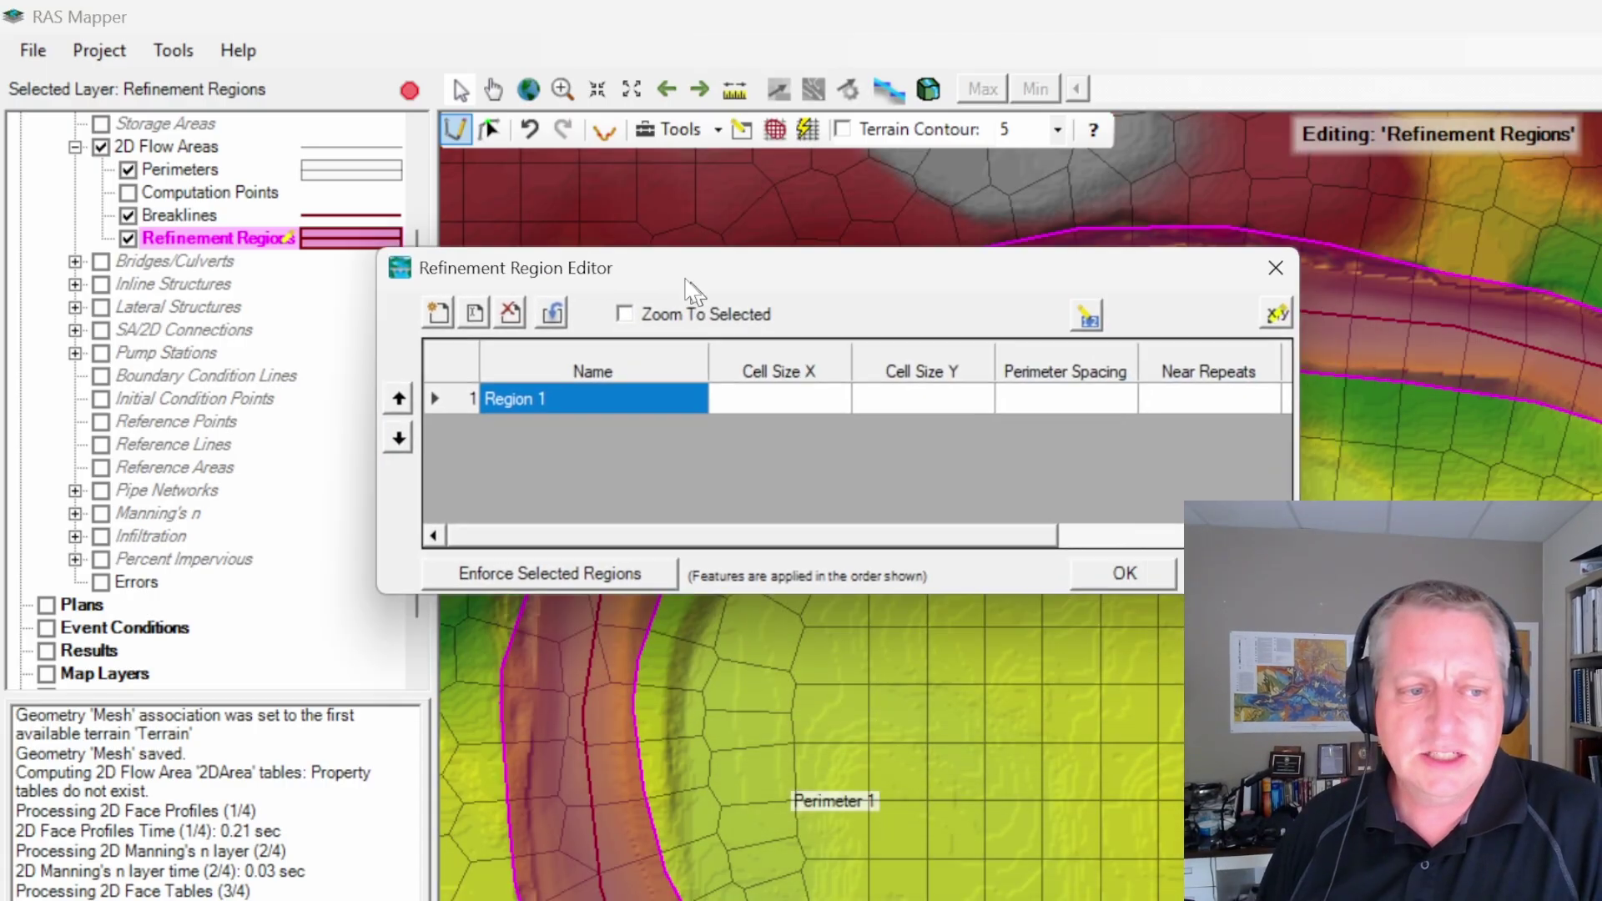
{"action": "left_click_drag", "start_coordinate": [692, 292], "coordinate": [487, 226]}
{"action": "left_click", "coordinate": [878, 338]}
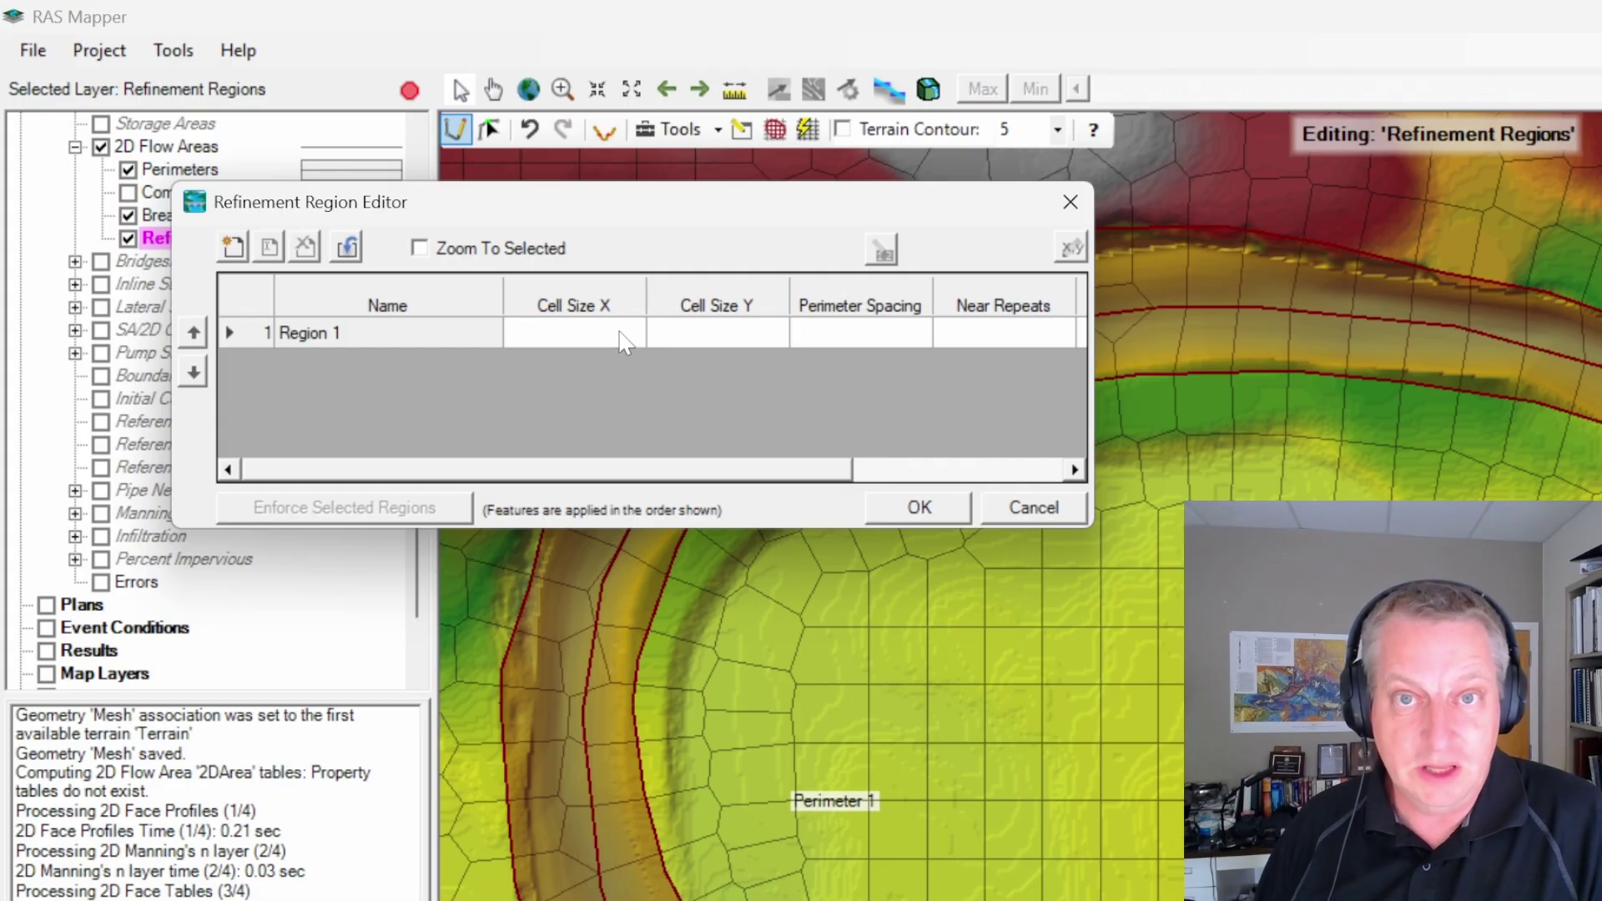
{"action": "left_click", "coordinate": [925, 332]}
{"action": "type", "text": "50"}
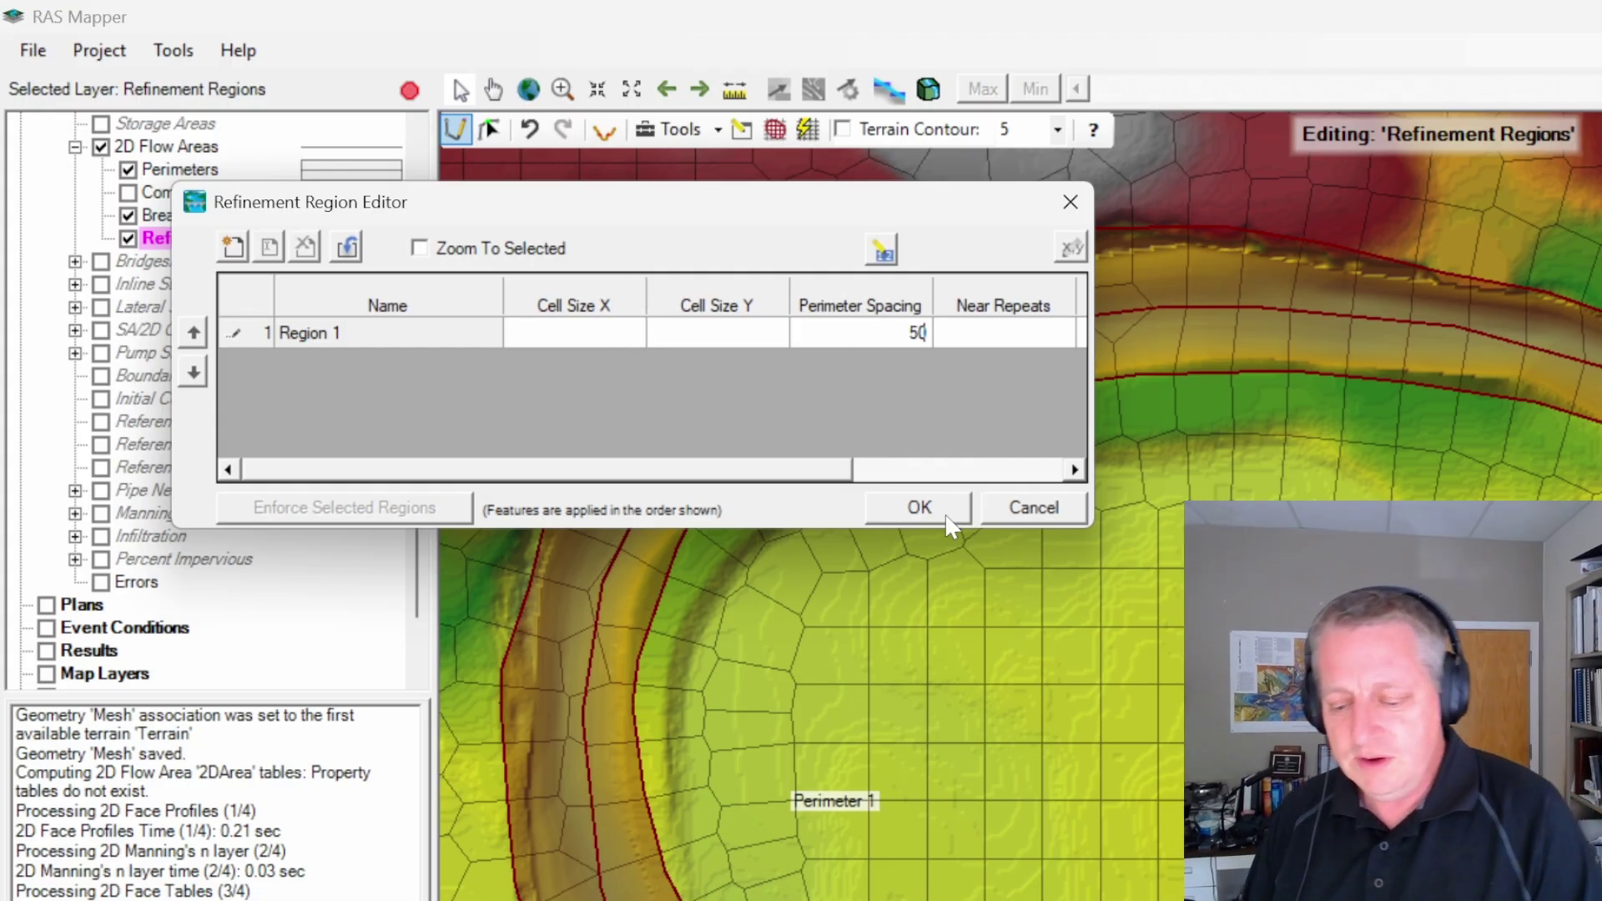
{"action": "key", "text": "BackSpace"}
{"action": "key", "text": "BackSpace"}
{"action": "type", "text": "25"}
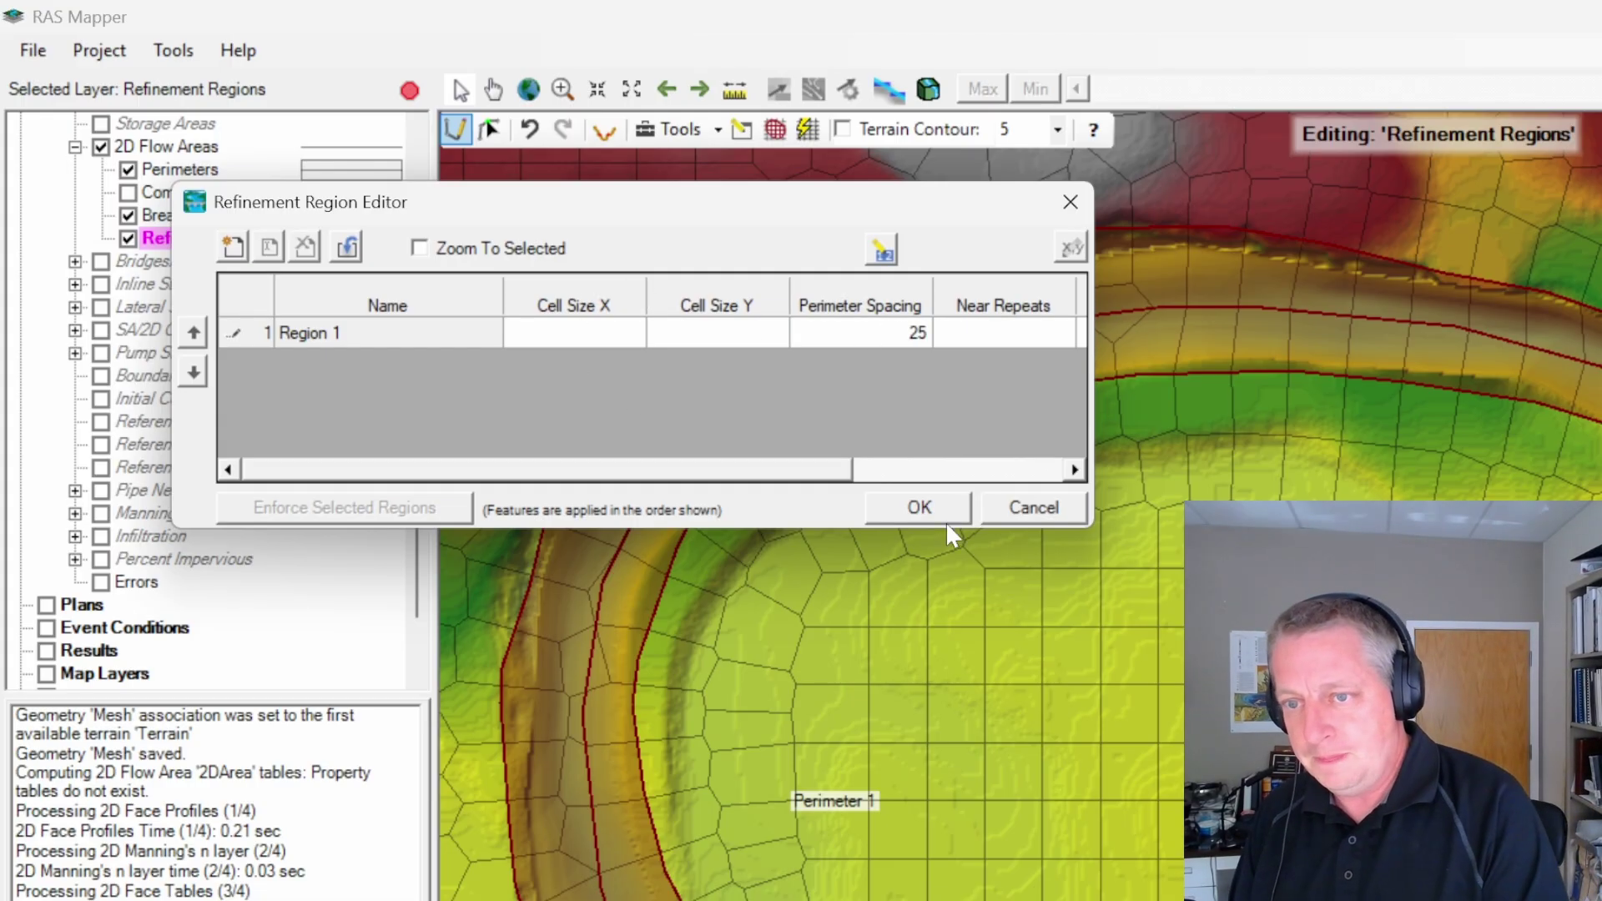
{"action": "left_click", "coordinate": [920, 501]}
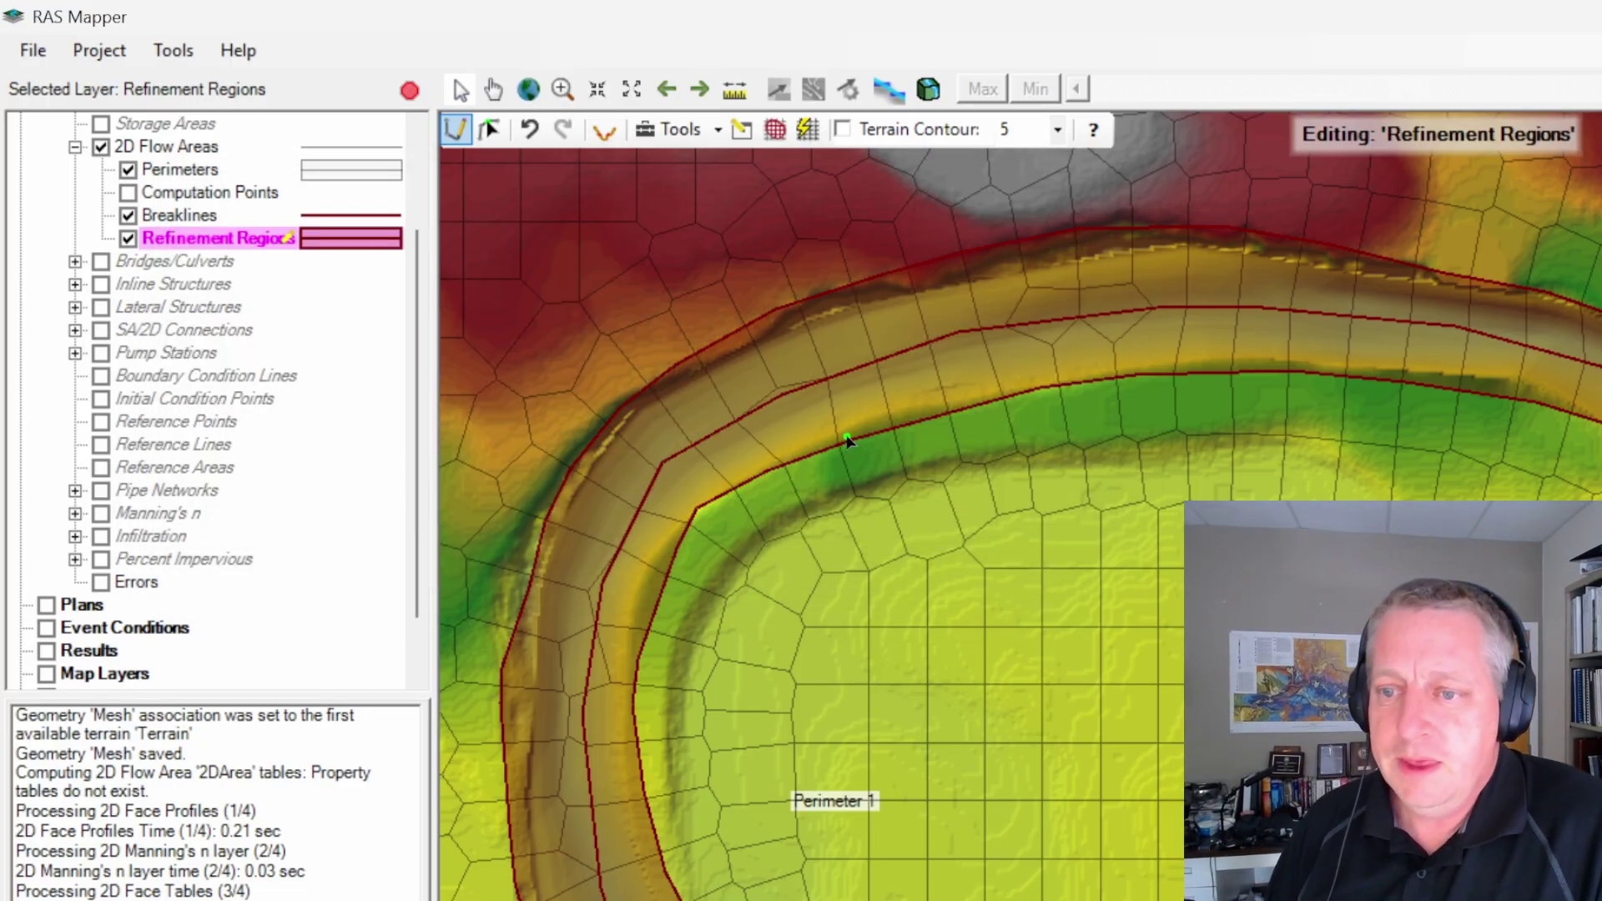
{"action": "right_click", "coordinate": [851, 449]}
{"action": "left_click", "coordinate": [886, 504]}
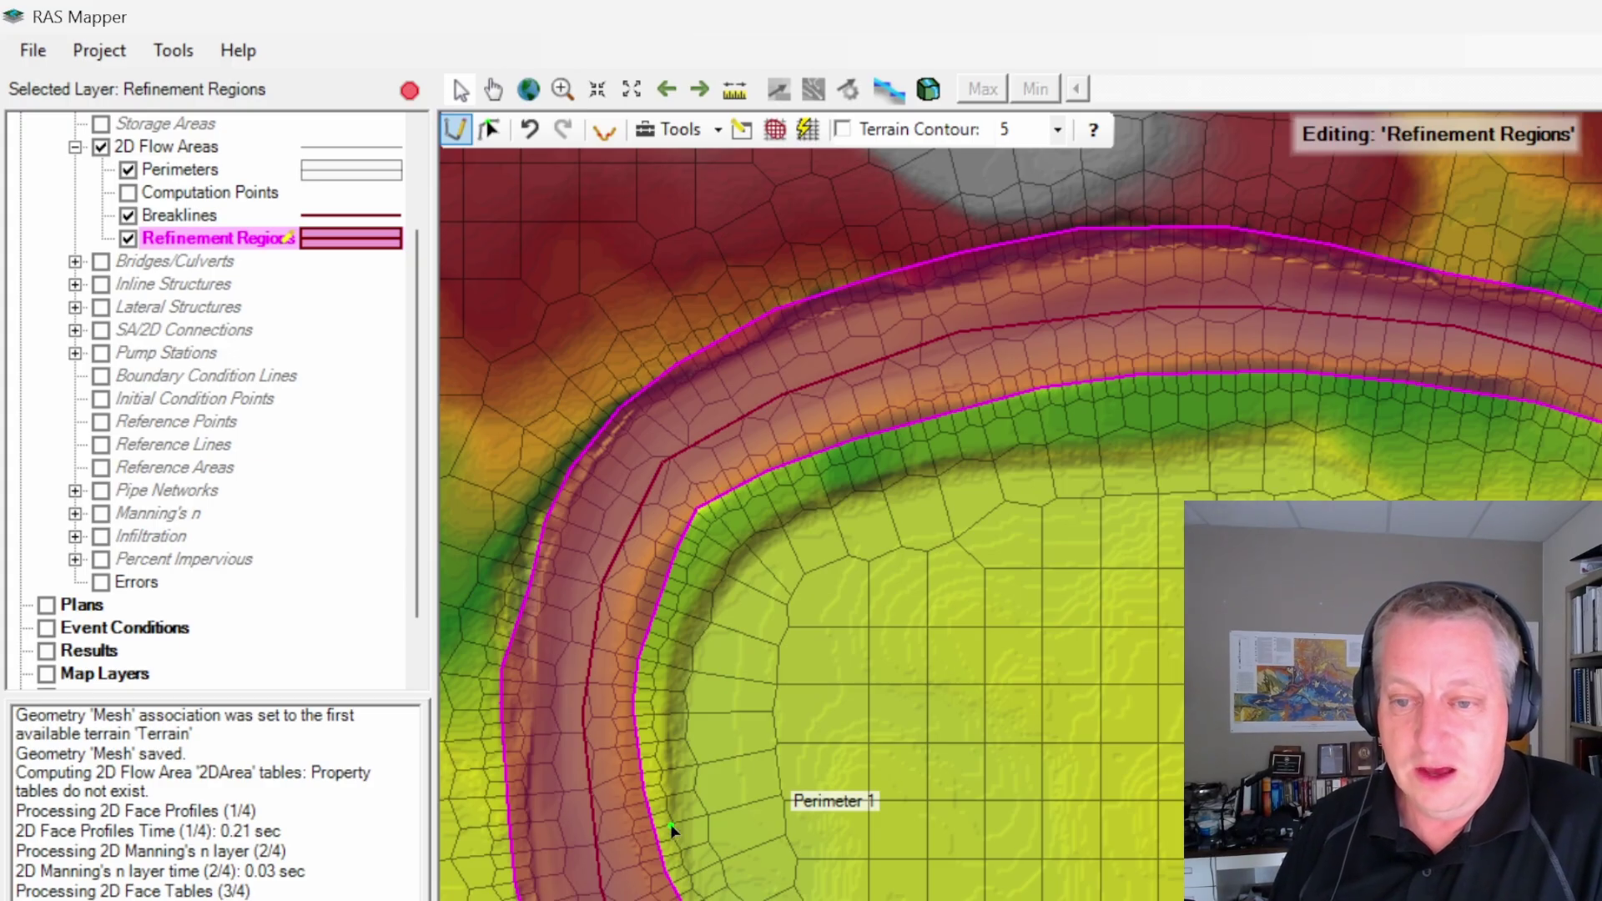
Step: Switch editing to breaklines and set Breakline 1 to near spacing 25 with 15 near repeats
{"action": "right_click", "coordinate": [709, 438]}
{"action": "left_click", "coordinate": [302, 220]}
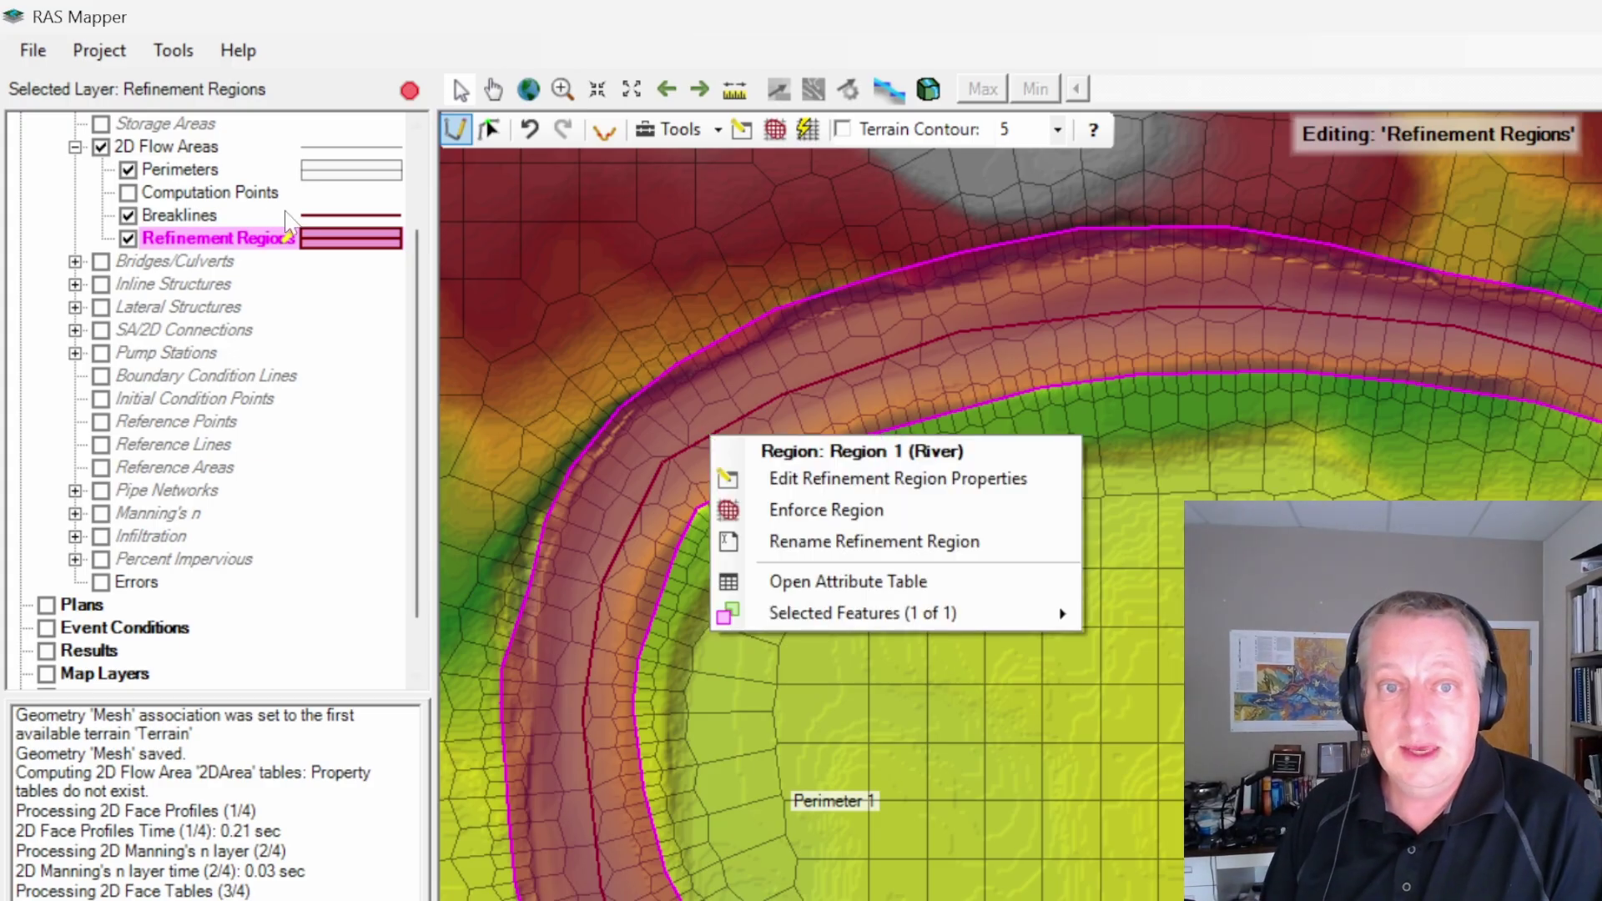
{"action": "right_click", "coordinate": [777, 405]}
{"action": "left_click", "coordinate": [876, 443]}
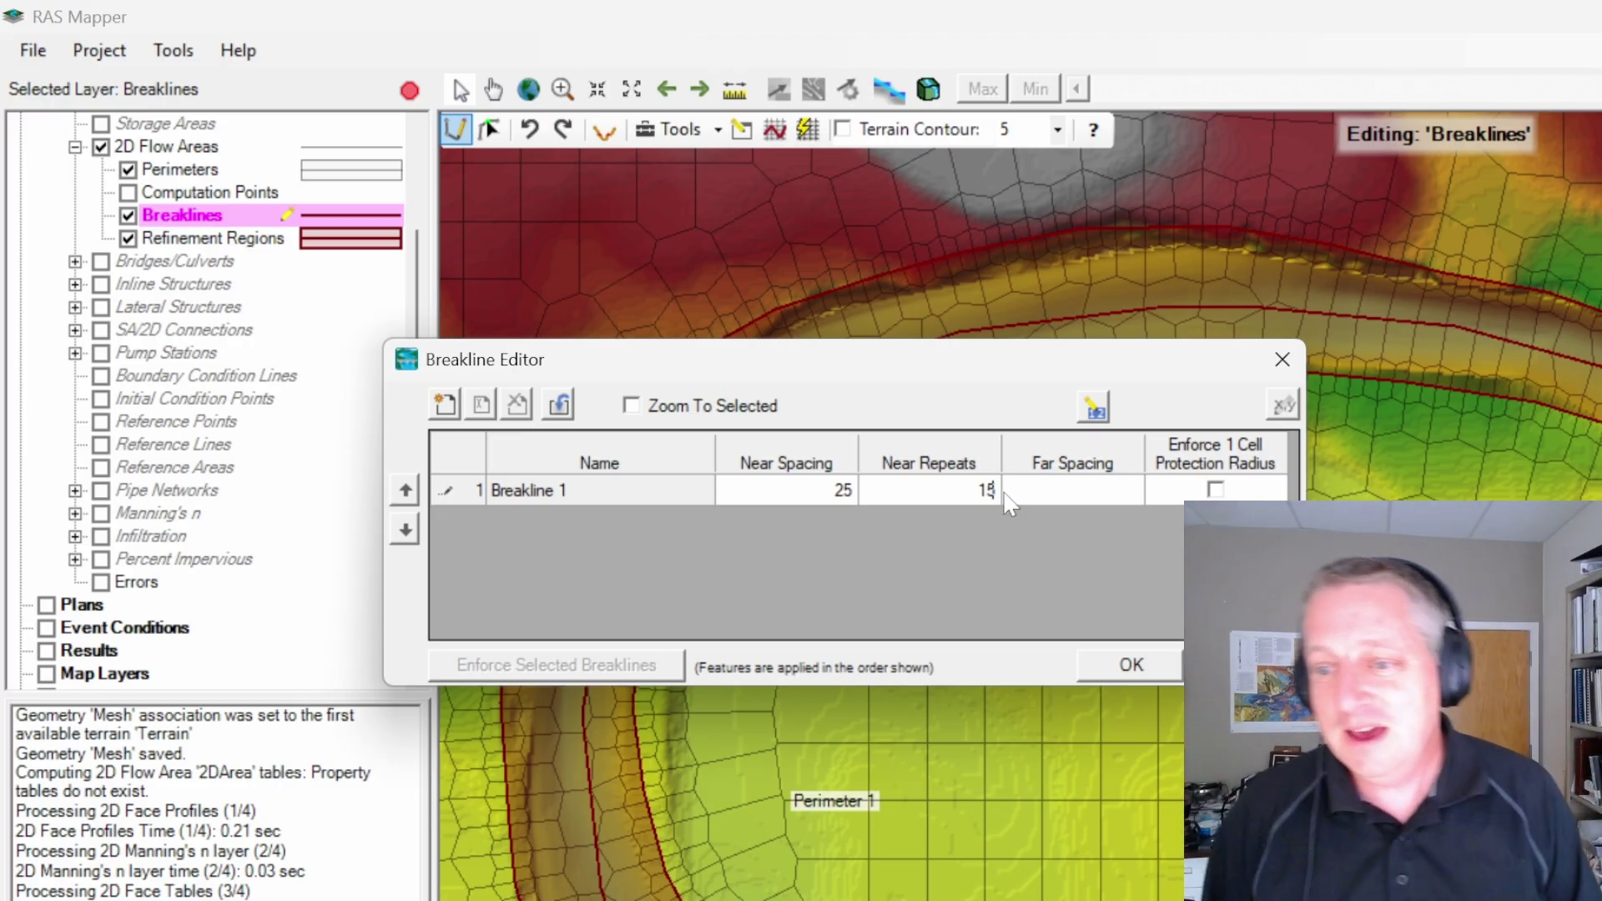
{"action": "left_click", "coordinate": [1117, 659]}
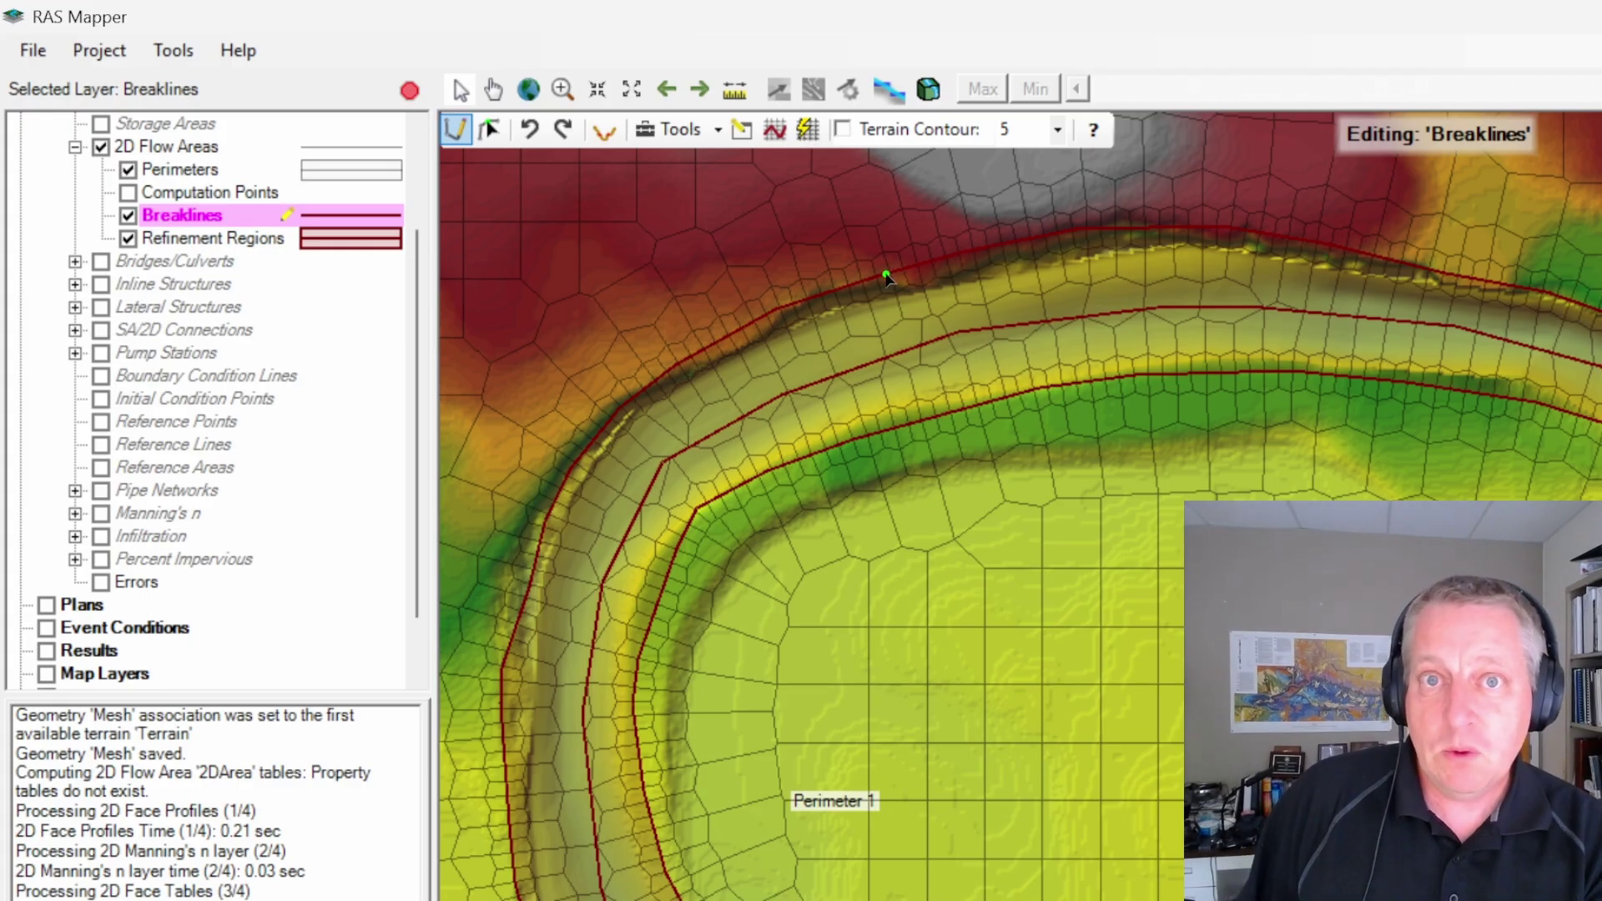
Step: Enforce Breakline 1 to regenerate Perimeter 1's mesh along the centerline
{"action": "left_click", "coordinate": [897, 361]}
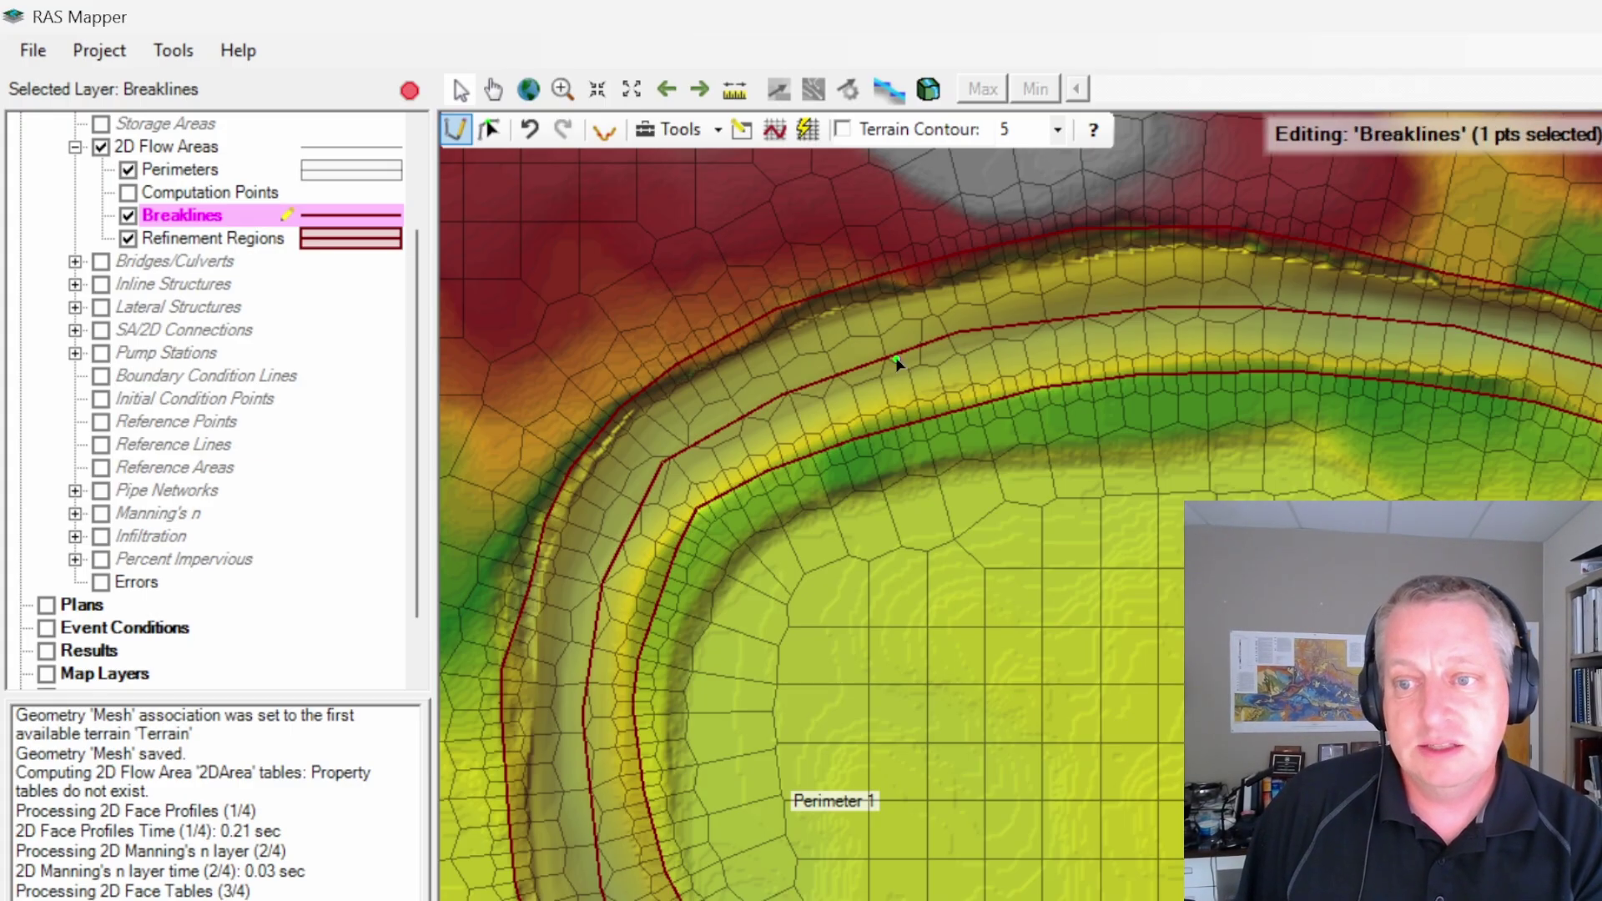
{"action": "key", "text": "Escape"}
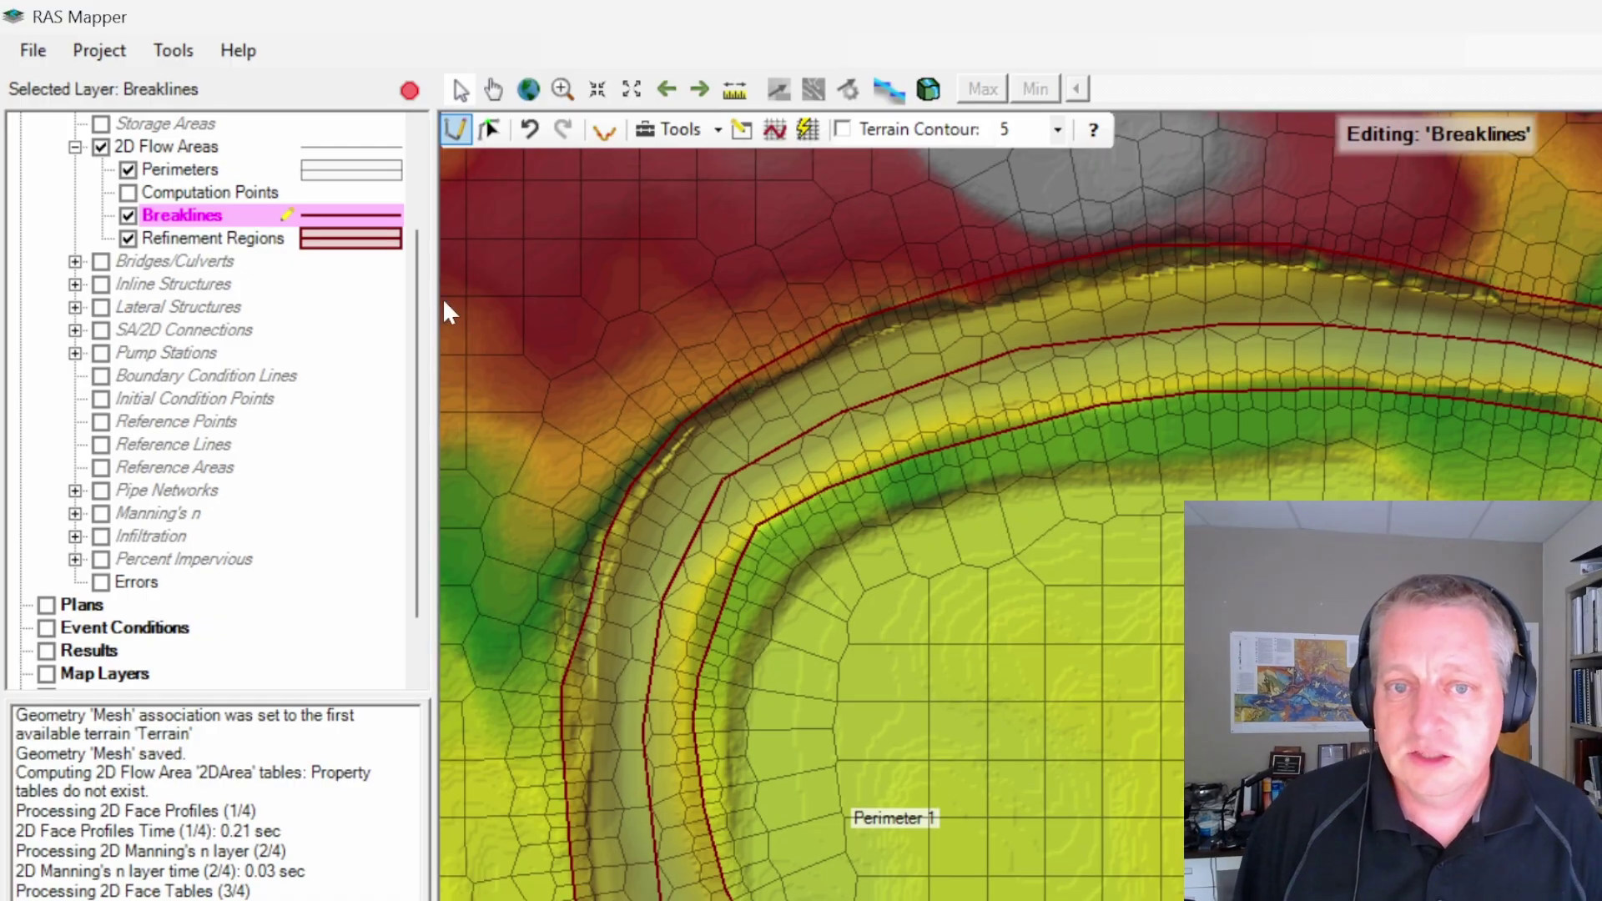
{"action": "right_click", "coordinate": [822, 428]}
{"action": "left_click", "coordinate": [878, 501]}
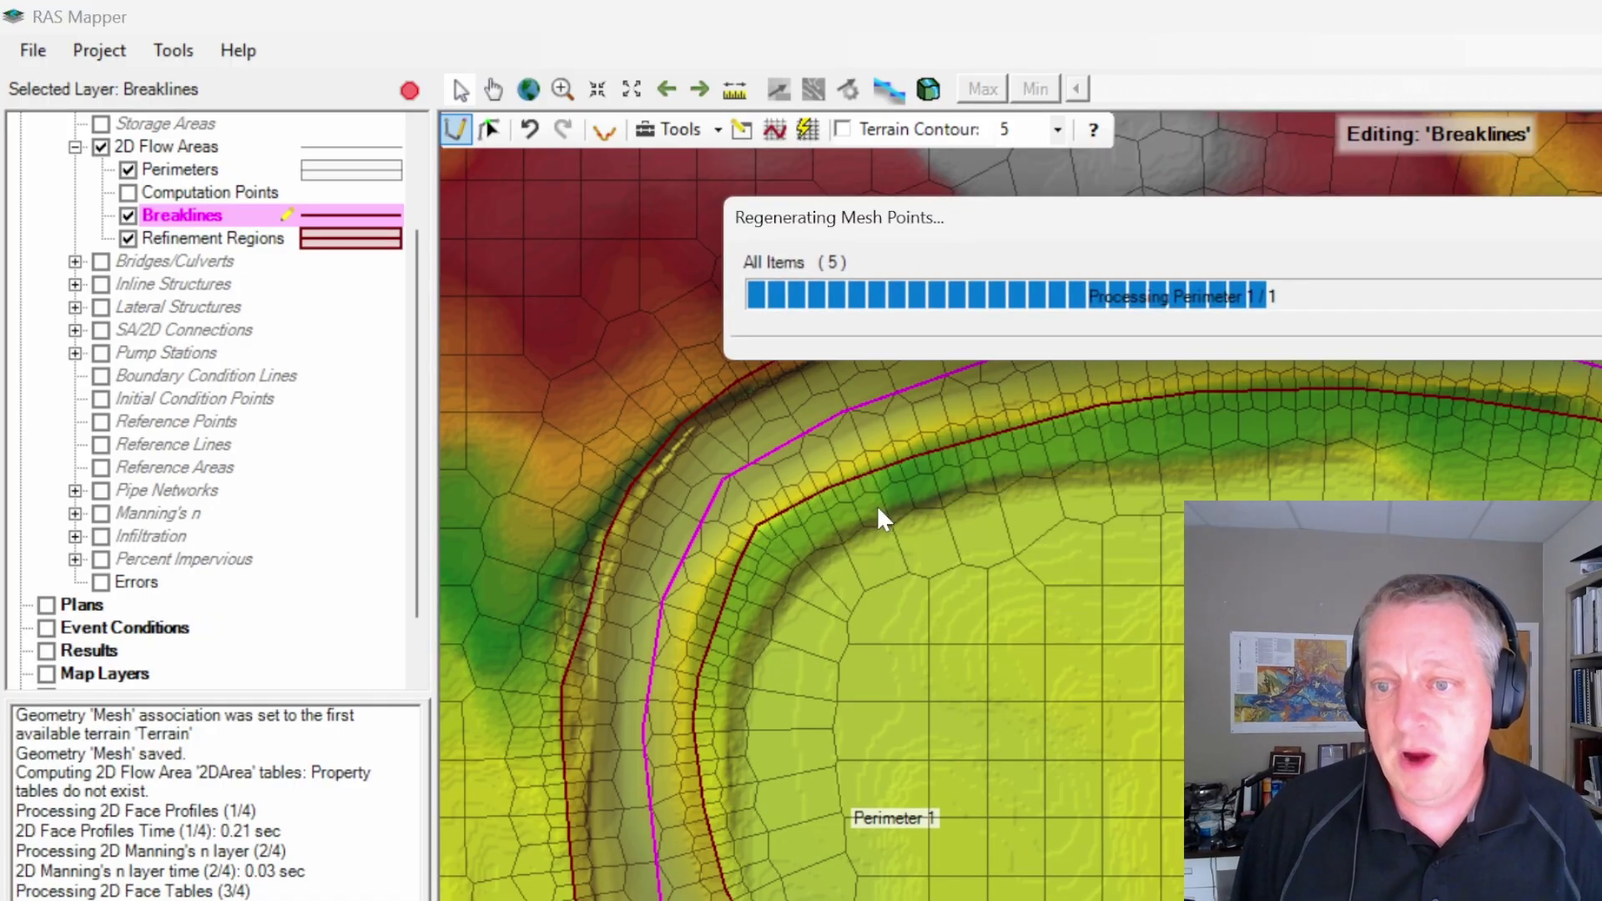